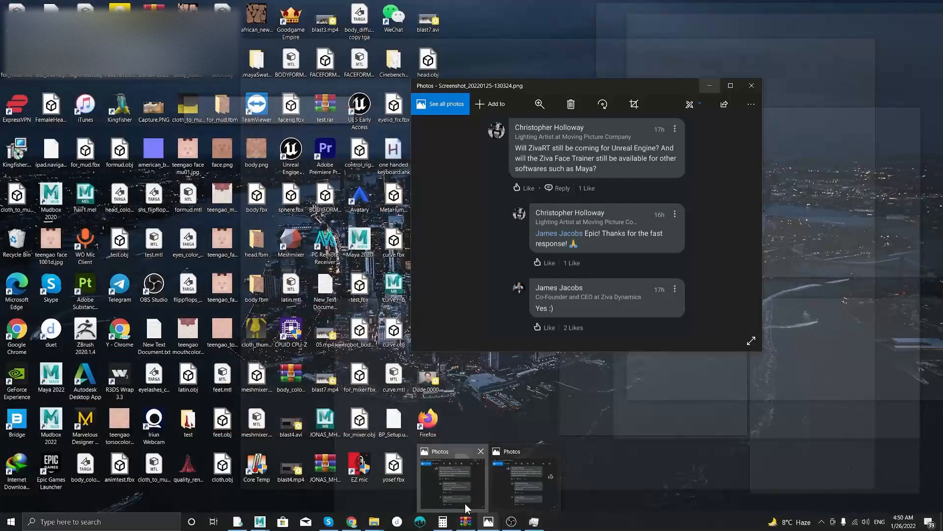
Enlarge the Photos window showing the comment screenshot, then clear the YouTube window away and switch to Maya.
left_click_drag(606, 354, 608, 446)
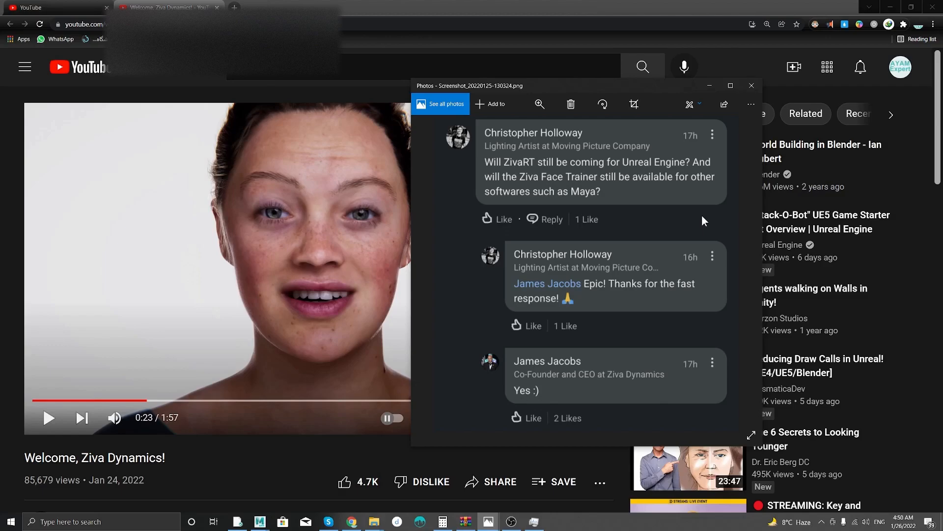
left_click(555, 6)
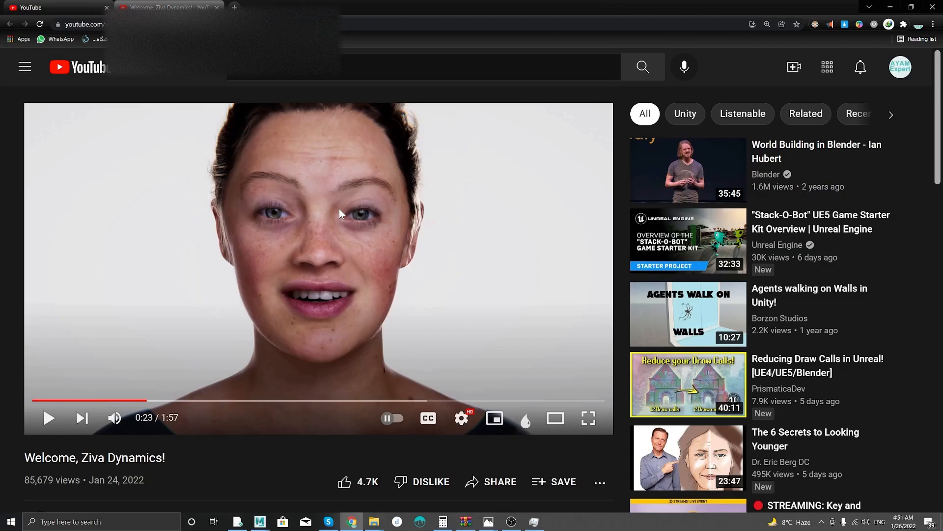
left_click(890, 7)
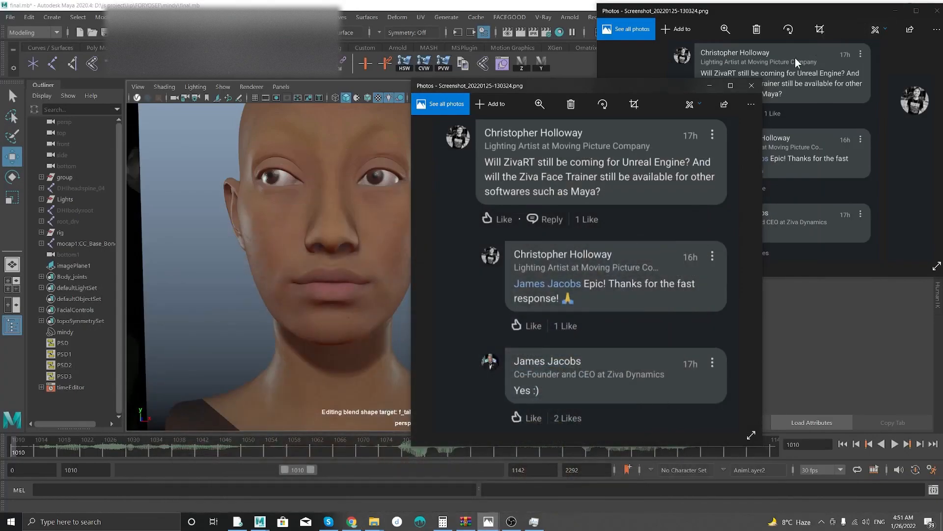
left_click(421, 9)
Examine the head model's face up close and beside the reference footage and the facial control board.
left_click_drag(431, 255, 413, 230, "alt")
scroll(295, 209, "up", 10)
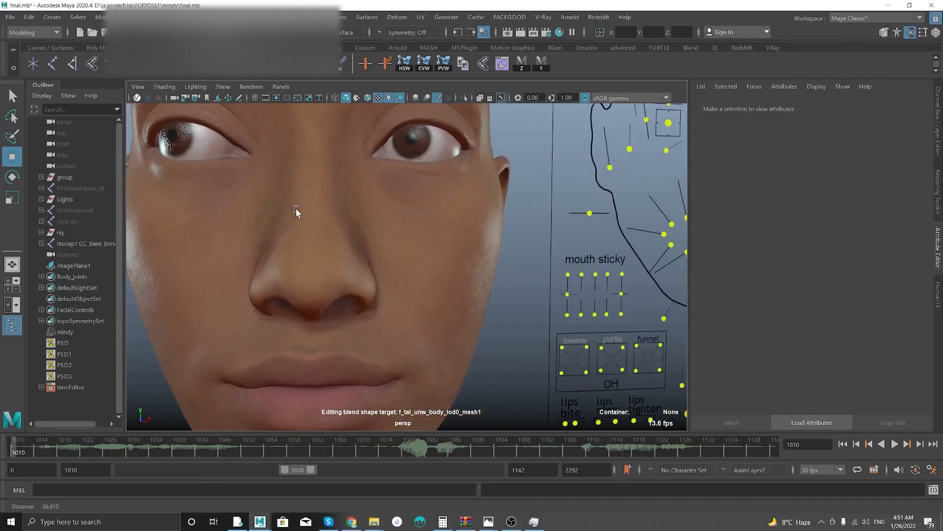
scroll(339, 248, "down", 10)
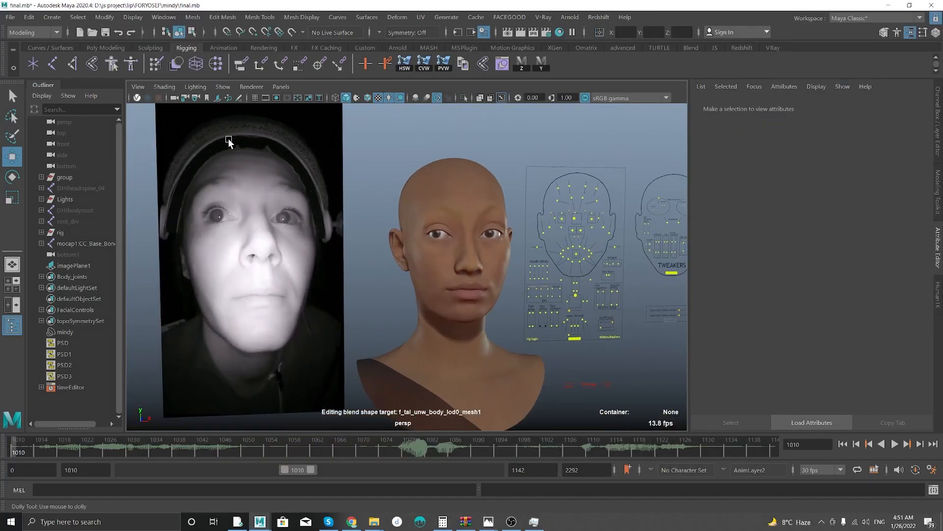
scroll(393, 218, "up", 5)
left_click_drag(393, 217, 482, 262, "alt")
scroll(402, 245, "down", 5)
left_click_drag(402, 244, 377, 222, "alt")
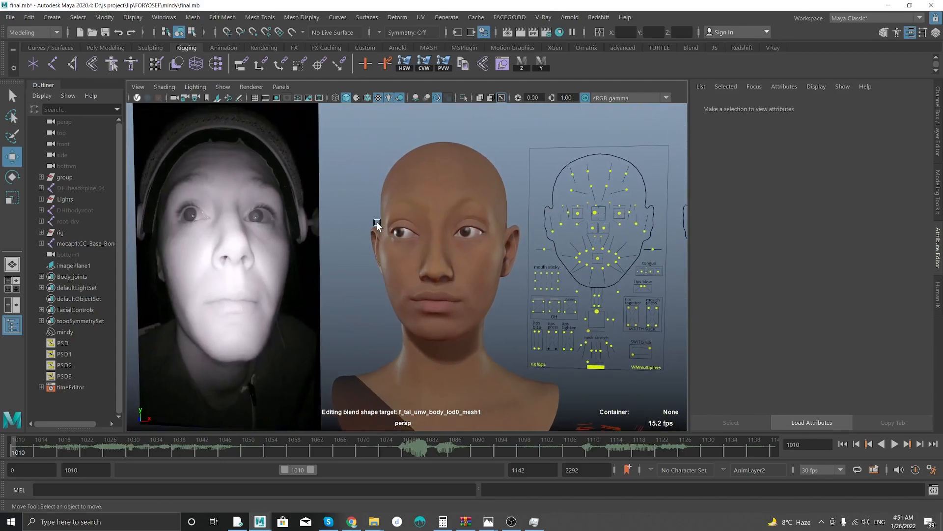
scroll(401, 266, "up", 5)
Hide the attribute editor, select the jaw control on the facial control board and show its channels and the animation layers.
left_click(938, 253)
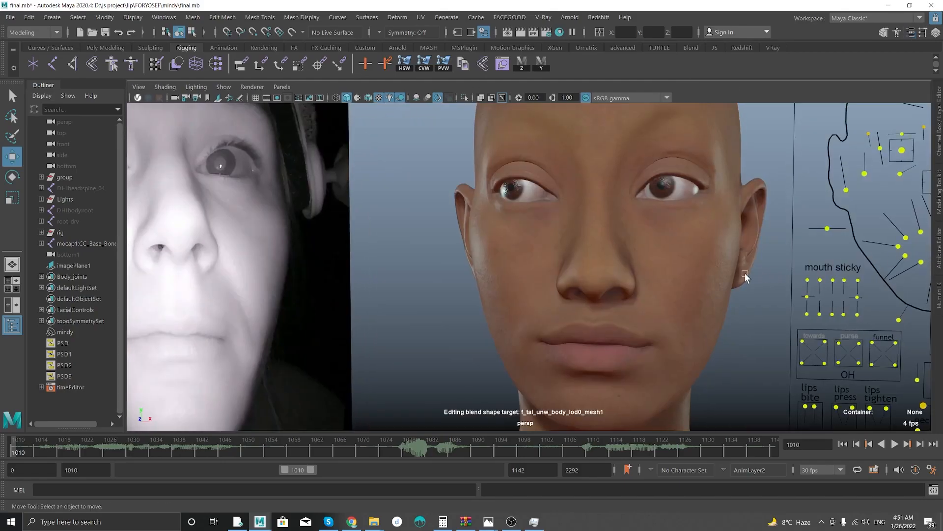
middle_click_drag(701, 242, 490, 205, "alt")
scroll(490, 205, "down", 5)
left_click_drag(423, 216, 411, 258, "alt")
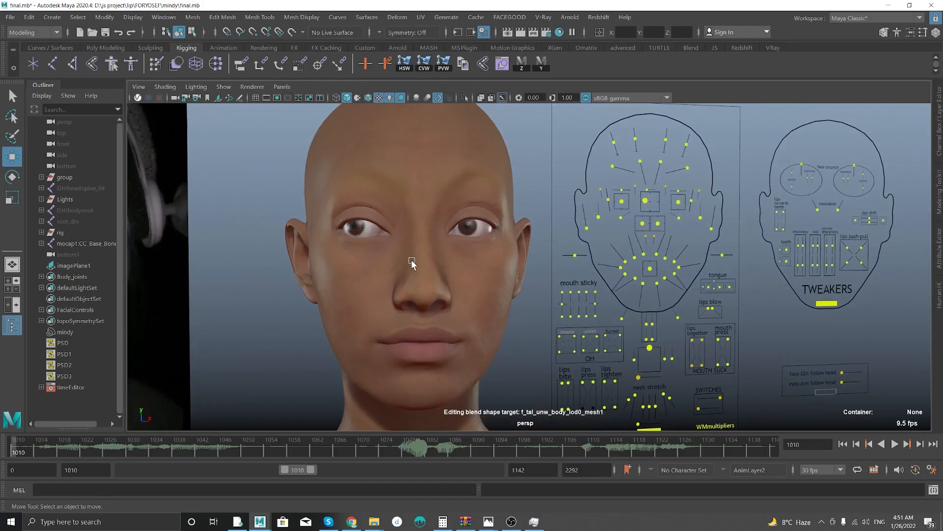
left_click(639, 339)
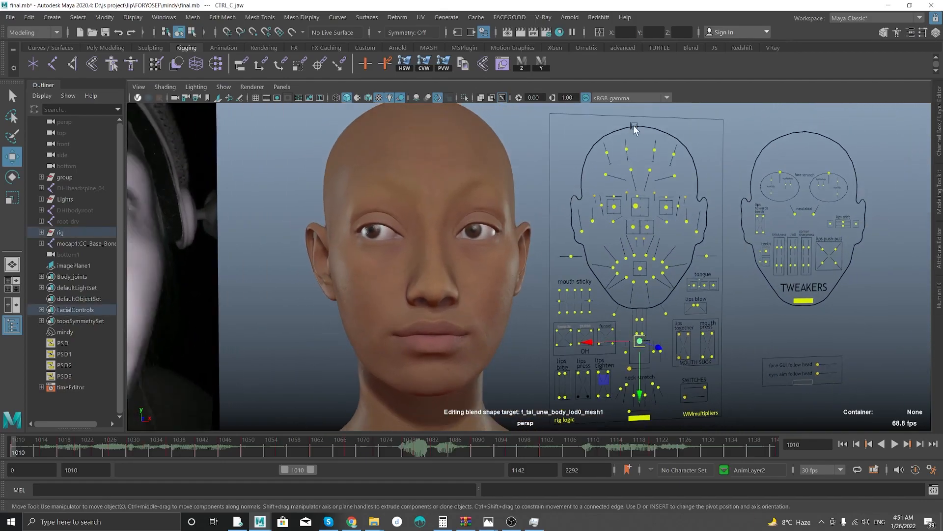
left_click(939, 125)
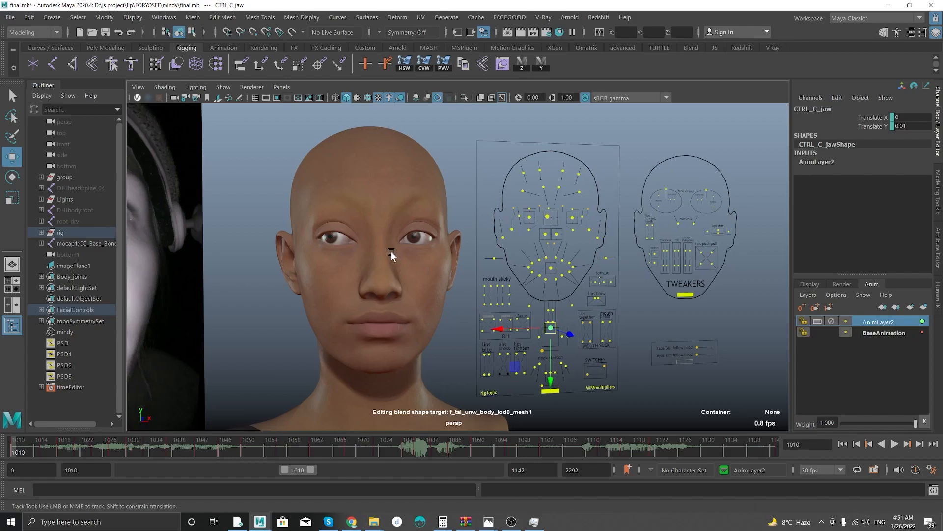
Set the weight of AnimLayer2 to 0 and play the facial animation alongside the reference footage.
scroll(393, 253, "down", 4)
left_click_drag(371, 268, 360, 269, "alt")
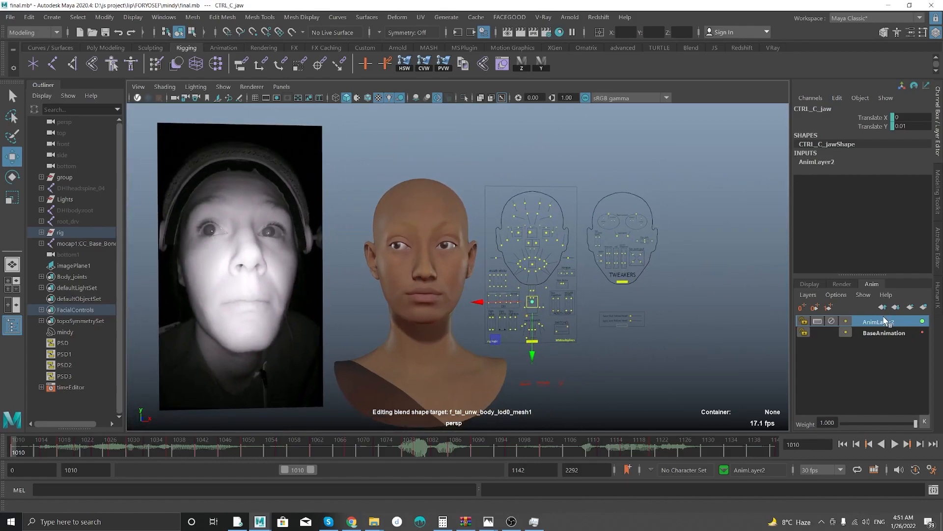
right_click_drag(492, 272, 511, 289, "alt")
middle_click_drag(464, 258, 517, 269, "alt")
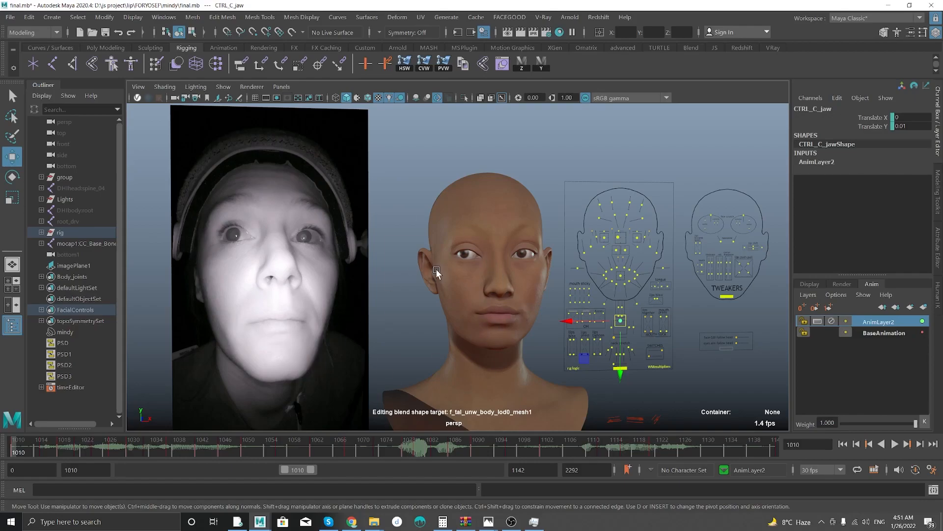
scroll(487, 368, "up", 4)
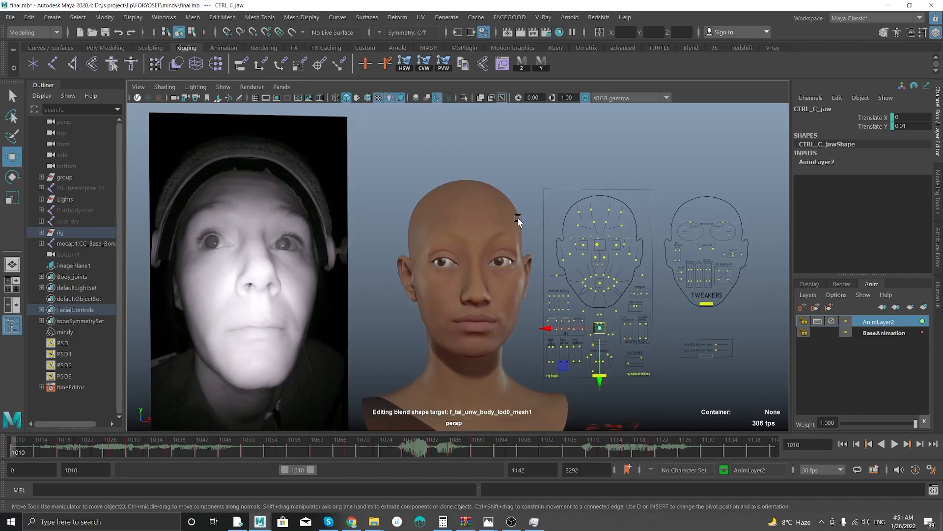
scroll(427, 325, "down", 4)
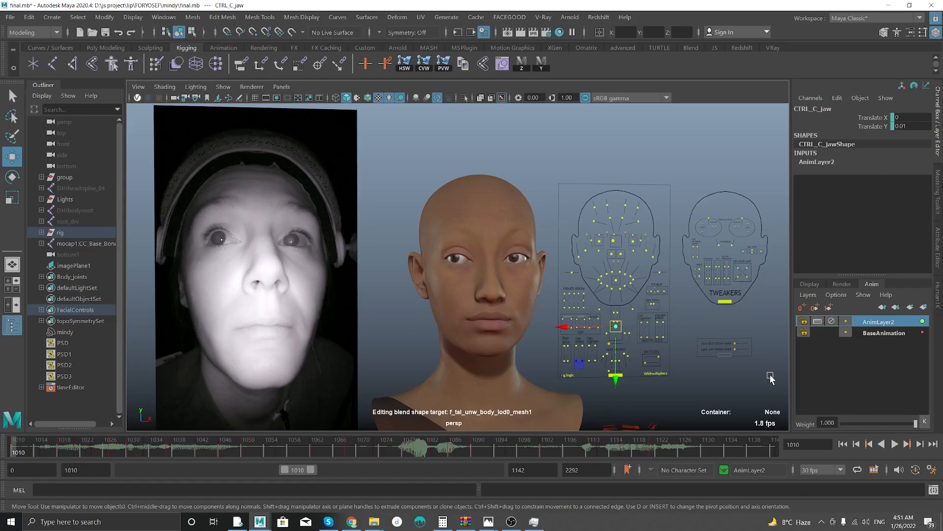
left_click(835, 423)
type("0")
key("Return")
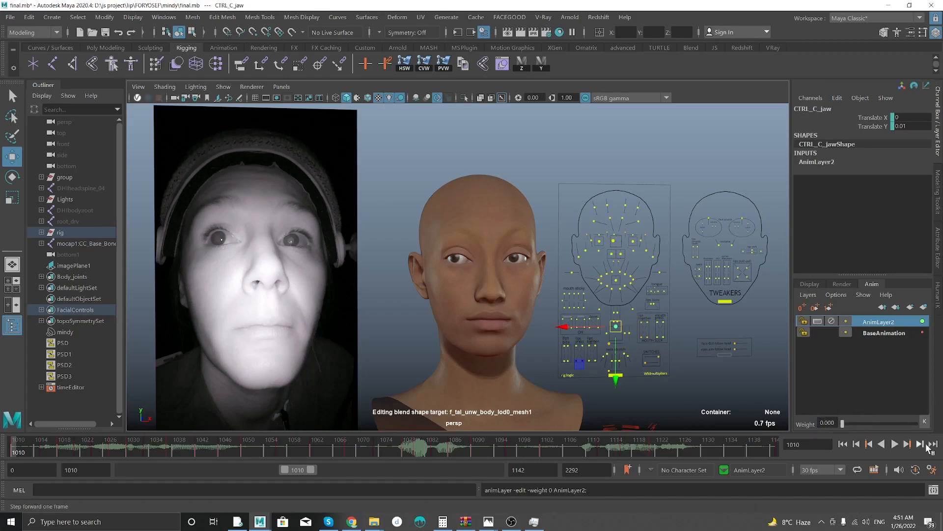
key("alt+v")
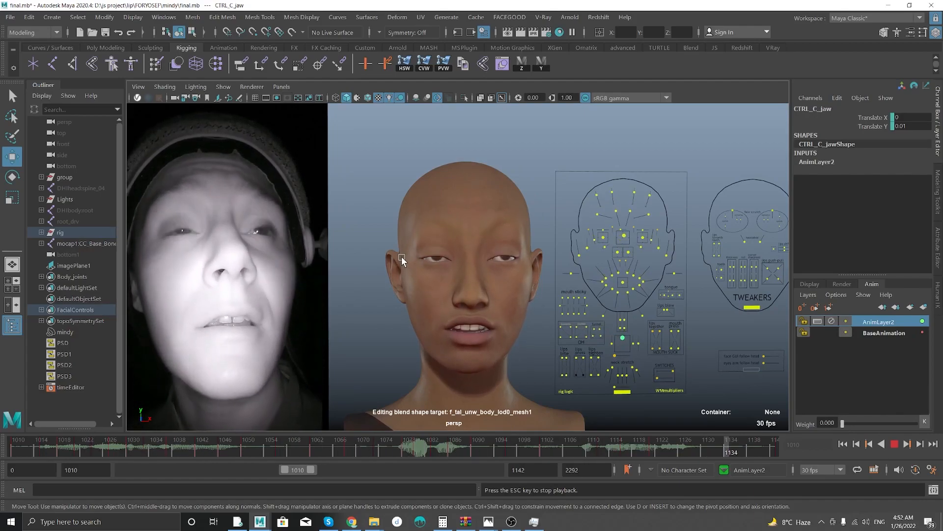
key("Escape")
Lower the system volume to 28.
key("XF86AudioLowerVolume")
key("XF86AudioLowerVolume")
key("XF86AudioLowerVolume")
key("XF86AudioLowerVolume")
key("XF86AudioLowerVolume")
key("XF86AudioLowerVolume")
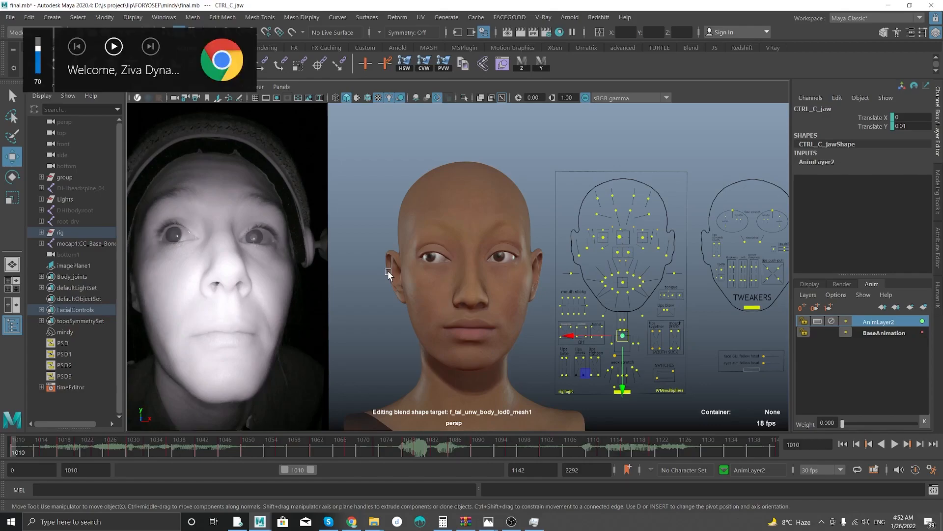
Set the weight of AnimLayer2 to 1.
middle_click_drag(539, 290, 548, 284, "alt")
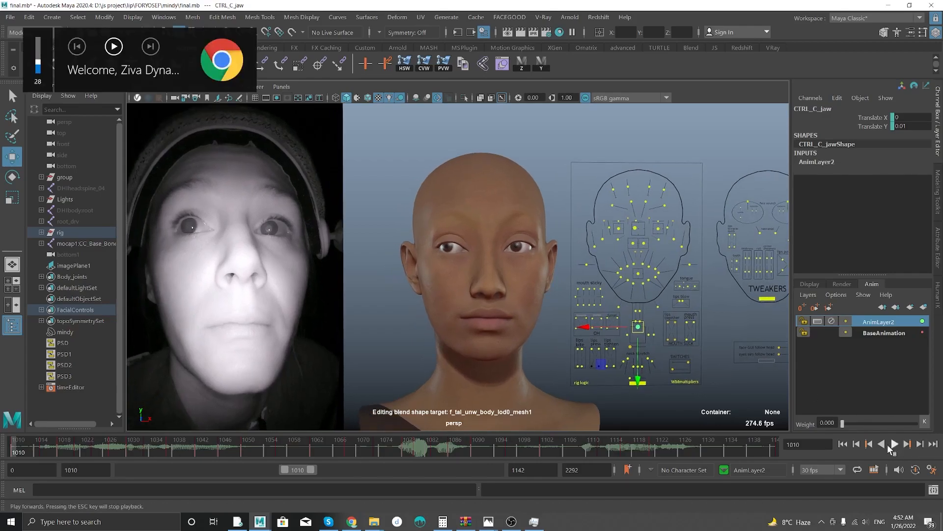
left_click_drag(836, 421, 776, 418)
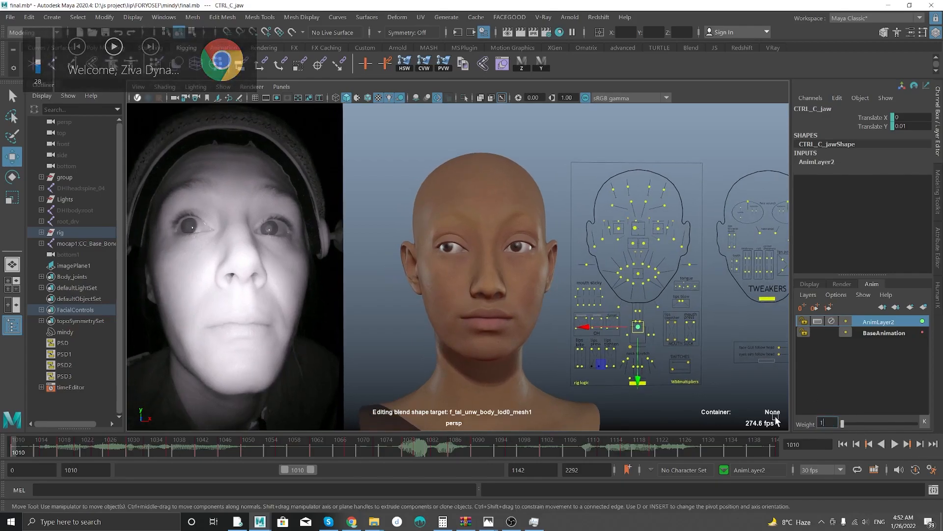
type("1")
key("Return")
Play the facial animation with AnimLayer2 at full weight, keeping the reference footage and the head in view.
scroll(564, 322, "down", 2)
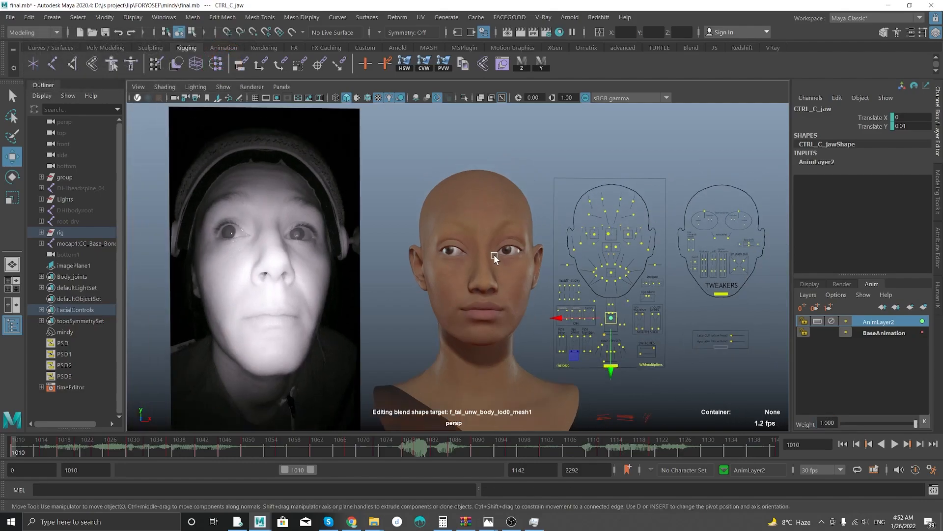
middle_click_drag(494, 255, 494, 265, "alt")
key("alt+v")
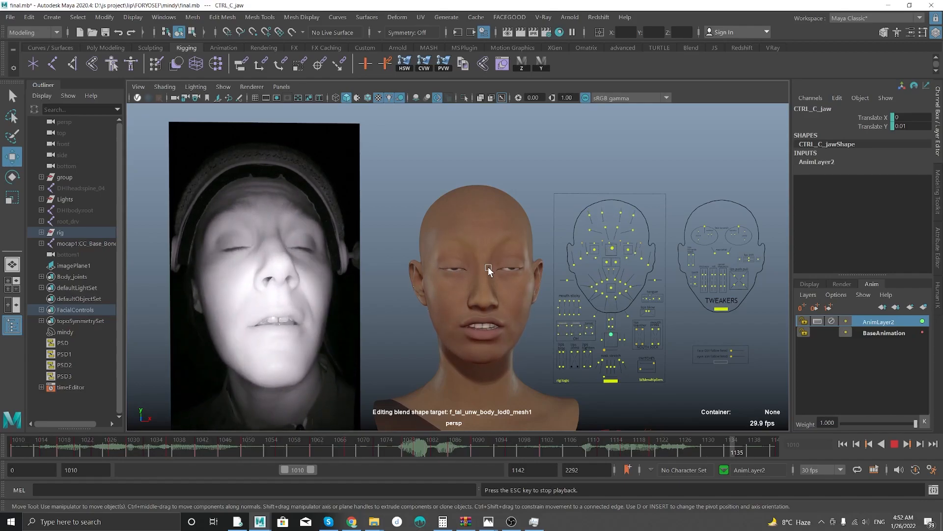
key("Escape")
Scrub the timeline to frame 1021 with the head framed closely.
scroll(473, 238, "up", 1)
right_click_drag(473, 238, 482, 278, "alt")
middle_click_drag(506, 270, 452, 235, "alt")
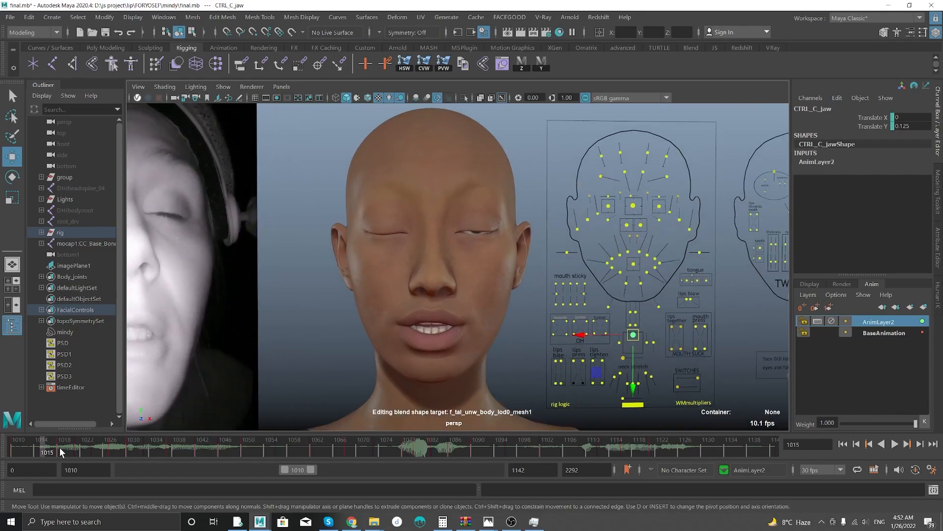
left_click_drag(59, 447, 77, 450)
middle_click_drag(397, 270, 416, 292, "alt")
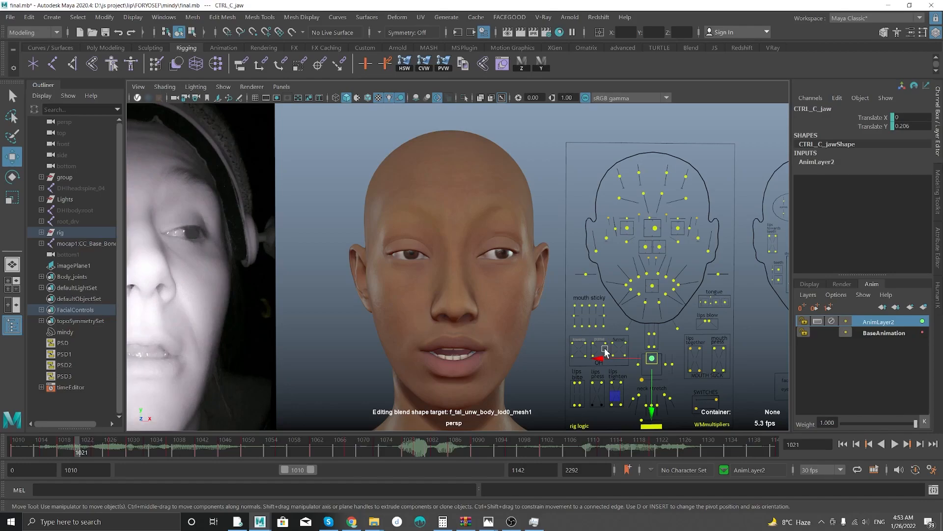
Compare the head's expression at frame 1021 with the reference footage from several angles and distances.
right_click_drag(443, 186, 563, 255, "alt")
left_click_drag(563, 254, 491, 153, "alt")
right_click_drag(491, 154, 553, 238, "alt")
left_click_drag(553, 238, 554, 263, "alt")
right_click_drag(553, 263, 500, 226, "alt")
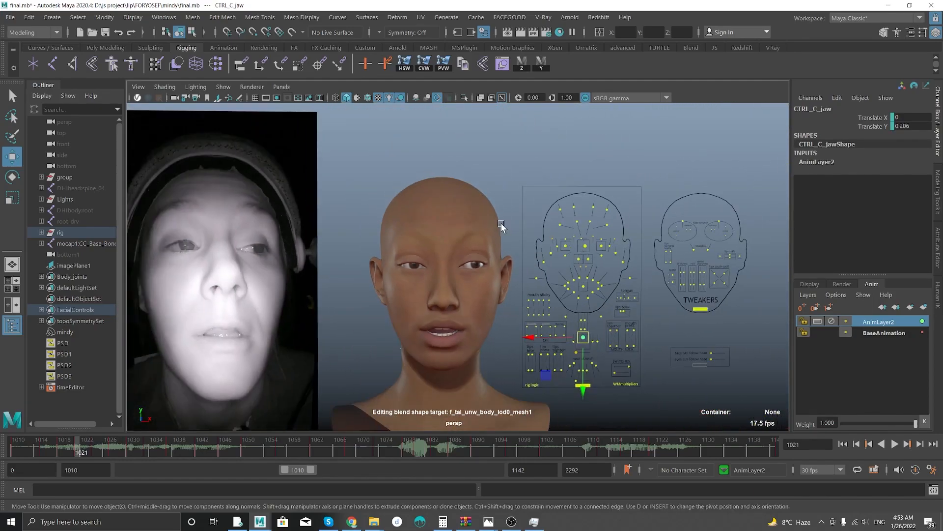
left_click_drag(500, 226, 484, 239, "alt")
middle_click_drag(466, 178, 490, 175, "alt")
left_click_drag(491, 178, 463, 290, "alt")
right_click_drag(463, 290, 484, 301, "alt")
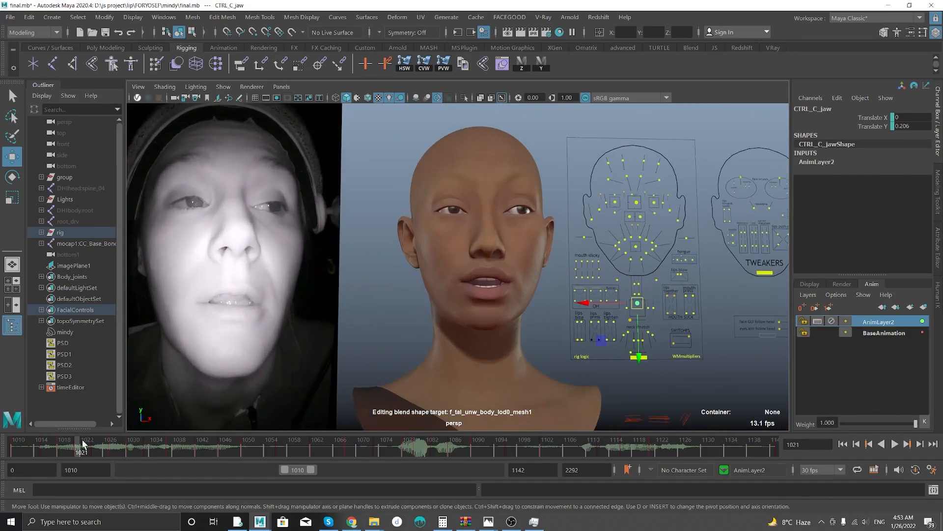
Return the timeline to frame 1010 with the head framed closely.
left_click_drag(26, 446, 3, 449)
right_click_drag(335, 177, 345, 215, "alt")
middle_click_drag(345, 217, 352, 197, "alt")
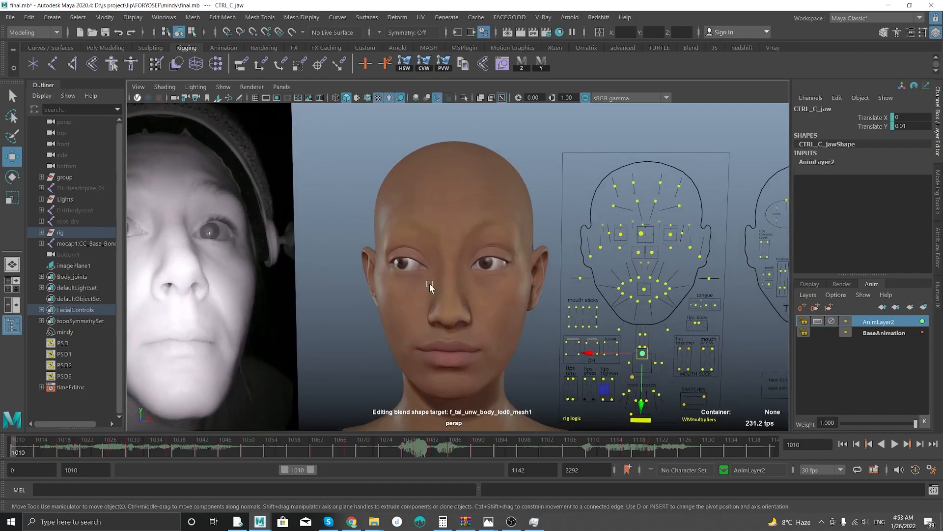
Select the head mesh twice to inspect its wireframe, clearing the selection each time.
left_click(471, 372)
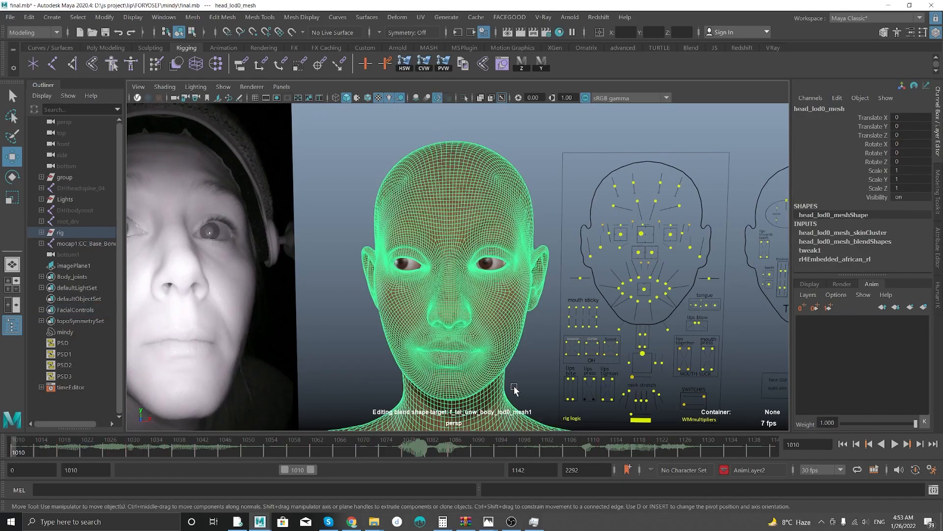
left_click(341, 357)
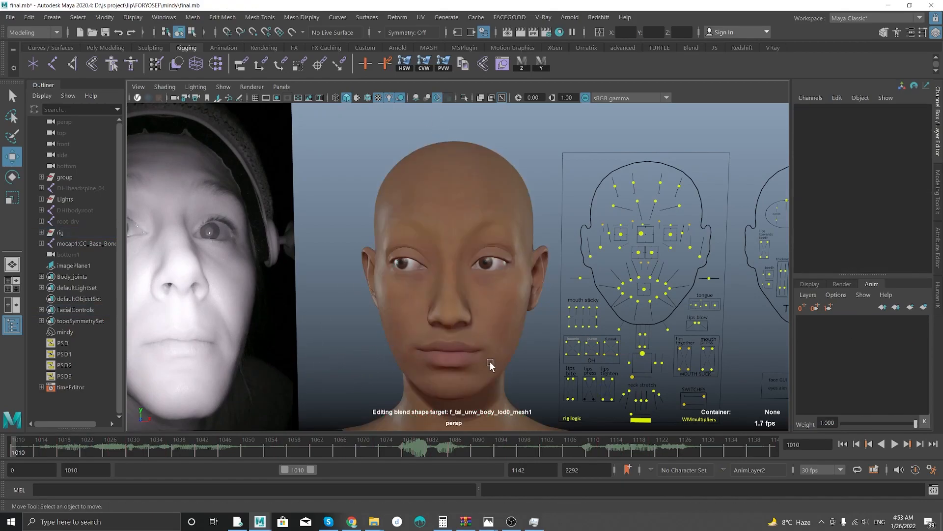
left_click(506, 371)
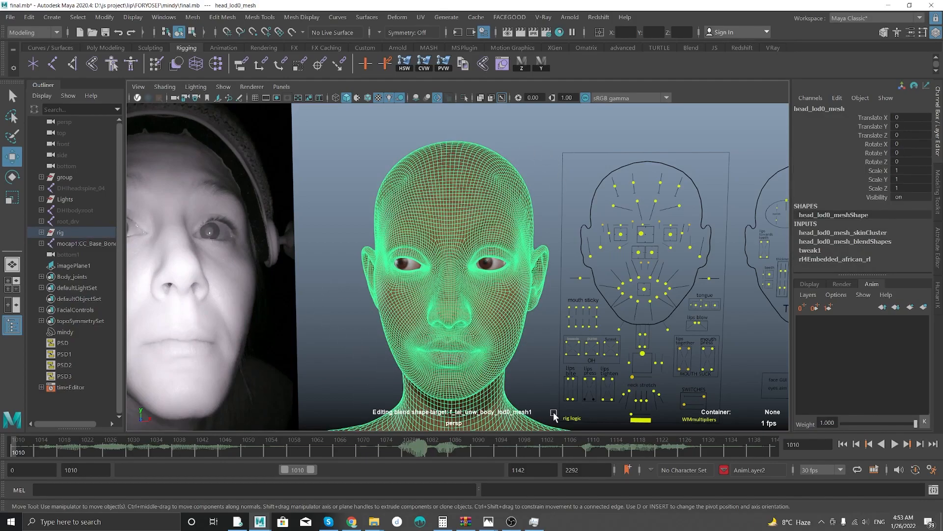
left_click(372, 400)
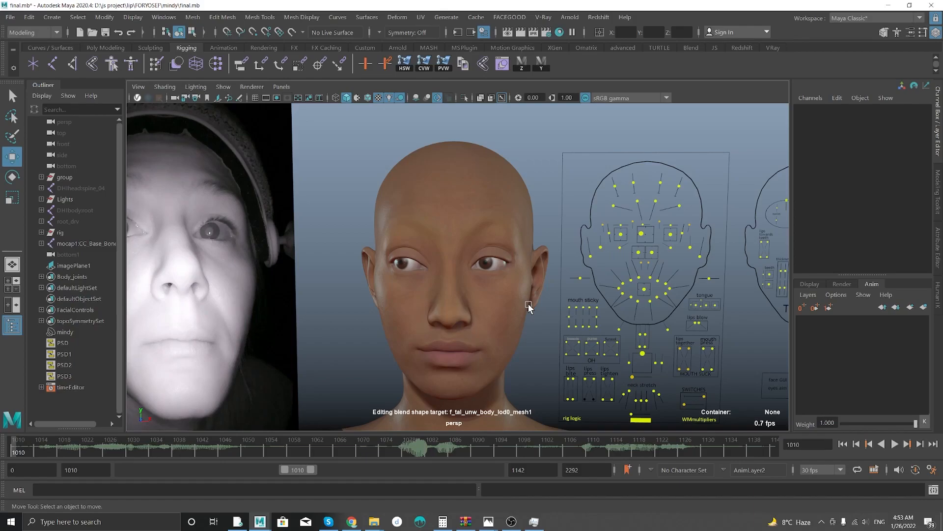
Examine the head's facial detail at frame 1010 from varying distances, along with the reference footage and control boards.
scroll(514, 248, "up", 2)
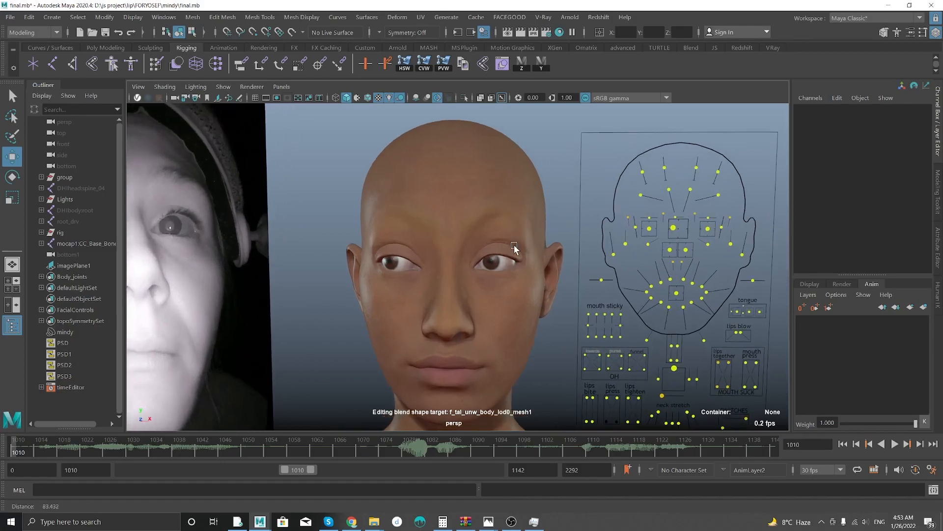
scroll(520, 242, "up", 3)
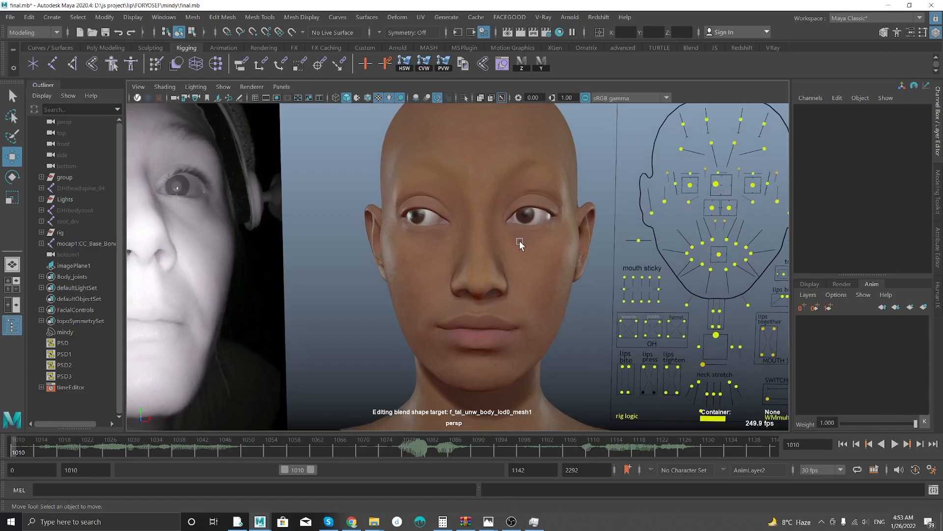
scroll(434, 322, "down", 3)
scroll(449, 339, "up", 3)
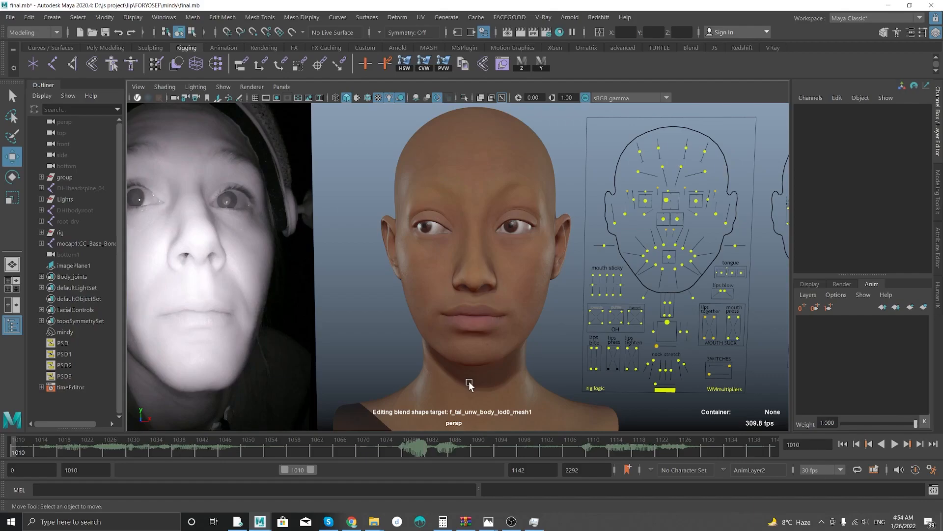
middle_click_drag(503, 366, 494, 385, "alt")
scroll(439, 255, "up", 1)
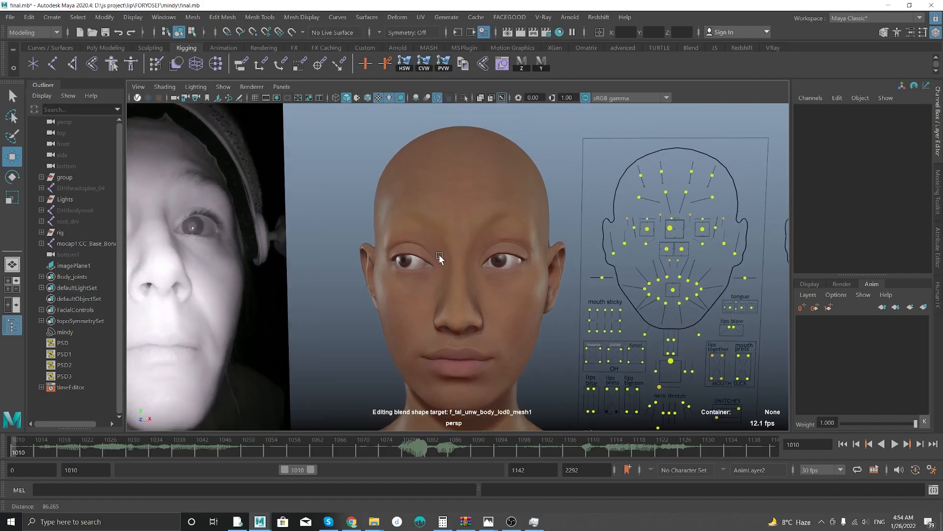
scroll(445, 263, "up", 2)
mouse_move(580, 315)
left_mouse_down()
mouse_move(538, 320)
mouse_move(589, 312)
left_mouse_up()
scroll(558, 290, "up", 2)
middle_click_drag(512, 302, 513, 326, "alt")
right_click_drag(439, 299, 372, 293, "alt")
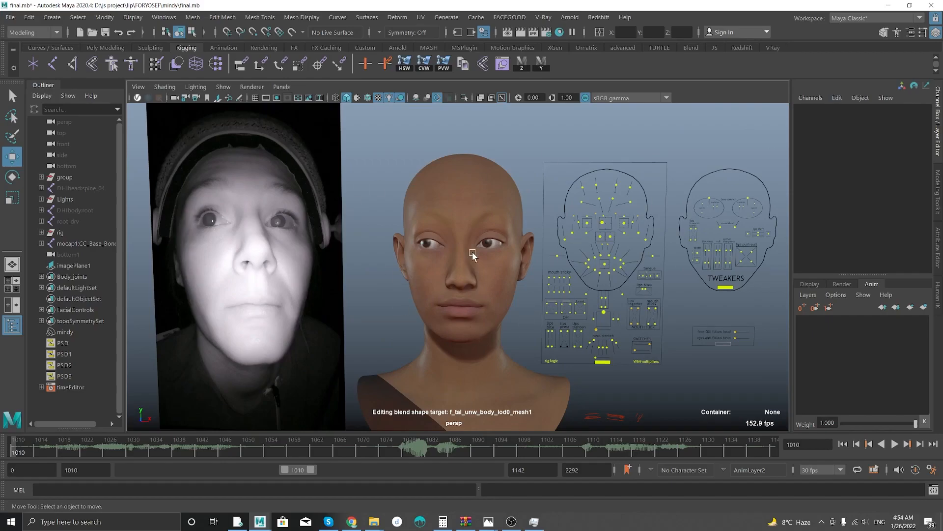
Open the head's mouth by moving the jaw control on the face board to Translate X 1 and Translate Y about 0.25.
middle_click_drag(443, 268, 440, 281, "alt")
right_click_drag(440, 292, 492, 362, "alt")
left_click_drag(530, 369, 524, 356, "alt")
middle_click_drag(545, 329, 534, 345, "alt")
left_click_drag(567, 315, 573, 333)
right_click_drag(573, 333, 558, 338, "alt")
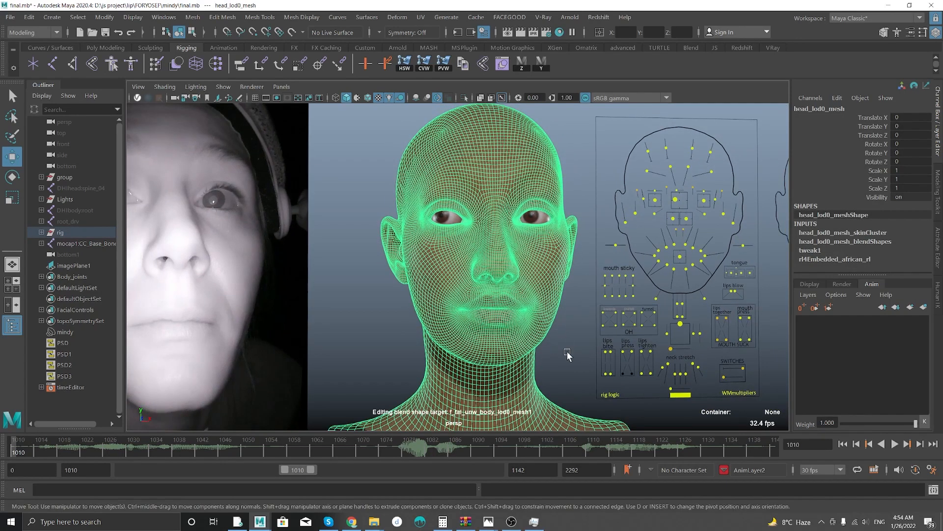
mouse_move(670, 322)
left_mouse_down()
mouse_move(683, 332)
mouse_move(673, 342)
mouse_move(705, 305)
mouse_move(669, 331)
left_mouse_up()
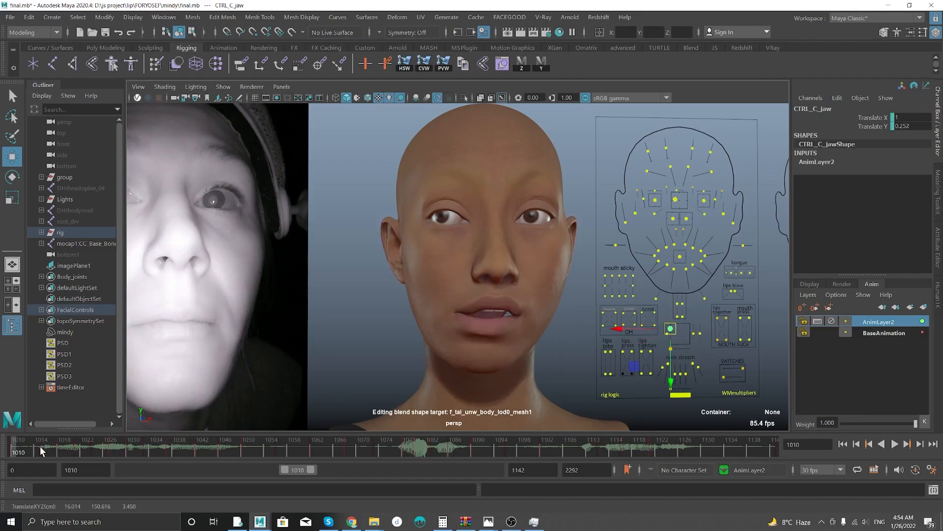
Set the Envelope of the head mesh's skinCluster to 0 in its deformer attributes.
left_click(488, 344)
middle_click_drag(462, 259, 415, 252, "alt")
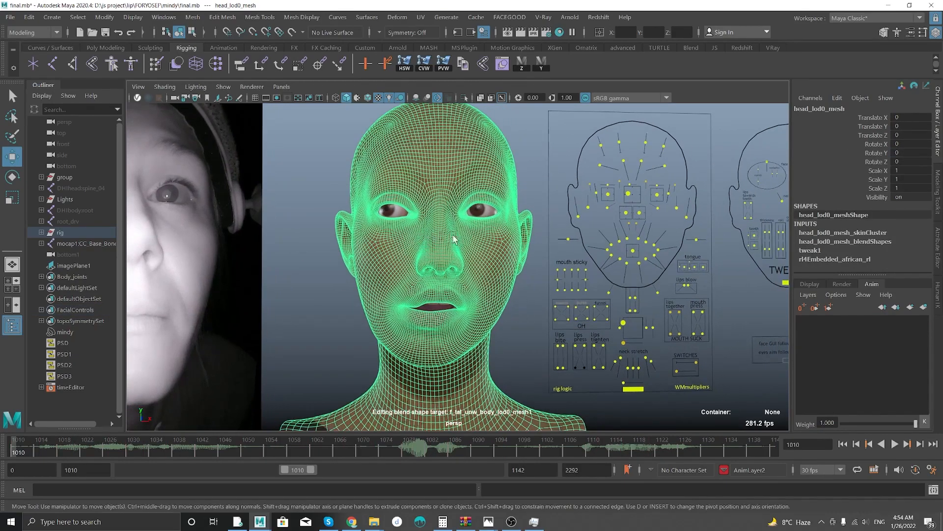
right_click_drag(415, 252, 510, 284, "alt")
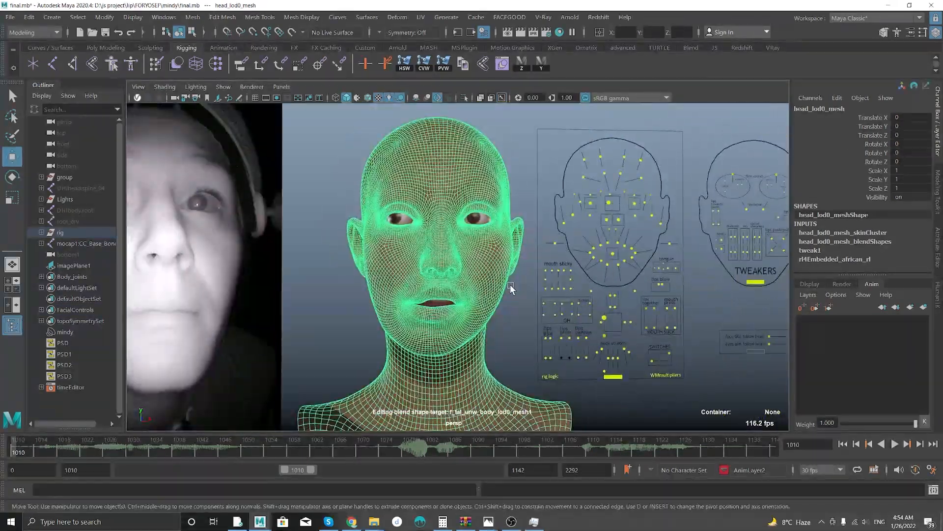
key("ctrl+a")
middle_click_drag(449, 284, 475, 259, "alt")
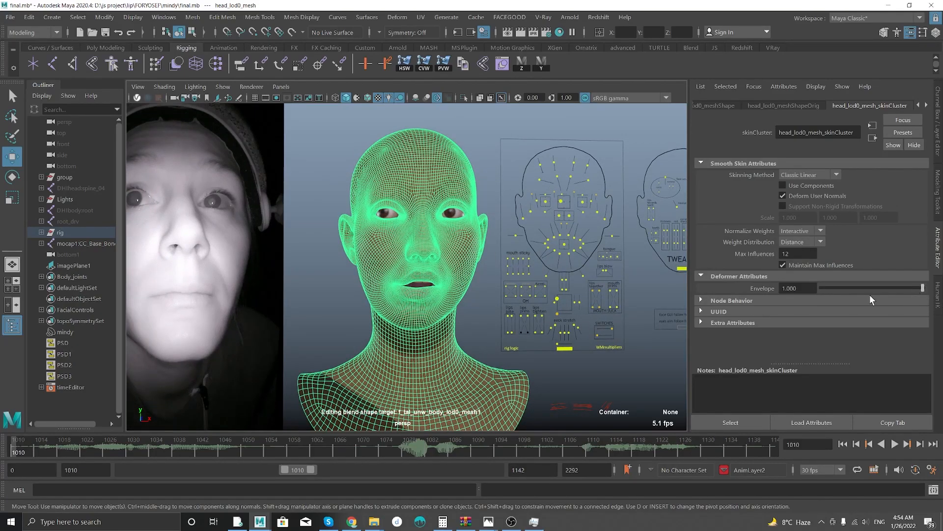
right_click_drag(460, 302, 186, 251, "alt")
left_click_drag(185, 252, 392, 273, "alt")
middle_click_drag(391, 273, 302, 235, "alt")
left_click_drag(590, 292, 547, 286, "alt")
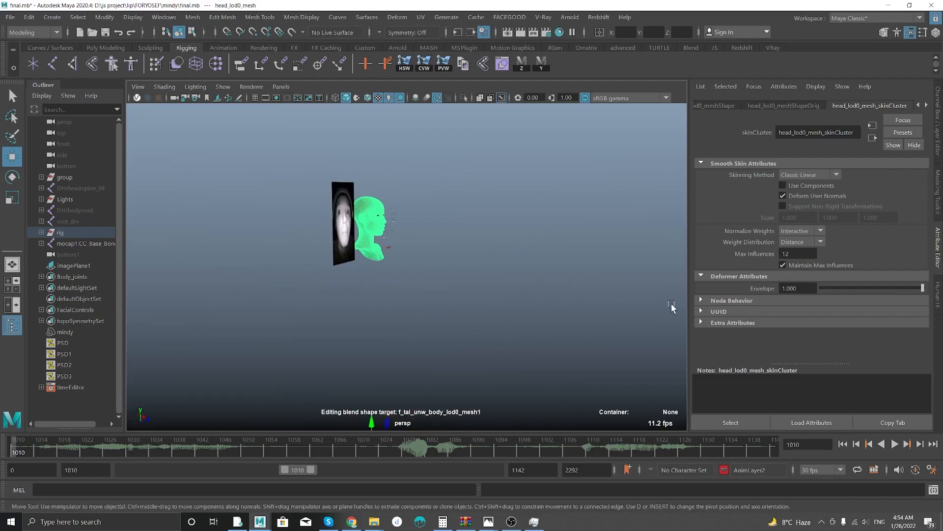
left_click_drag(917, 293, 763, 302)
Examine the head mesh without its skin deformation from the crown, the profile and the shoulders, both close up and far away.
middle_click_drag(380, 343, 234, 103, "alt")
right_click_drag(344, 265, 501, 342, "alt")
left_click_drag(496, 336, 432, 319, "alt")
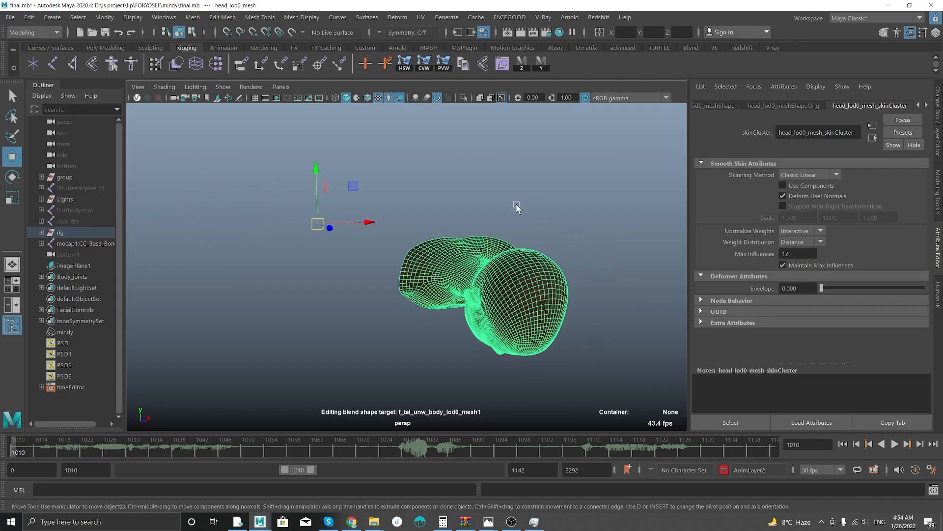
middle_click_drag(437, 282, 428, 290, "alt")
right_click_drag(325, 249, 355, 284, "alt")
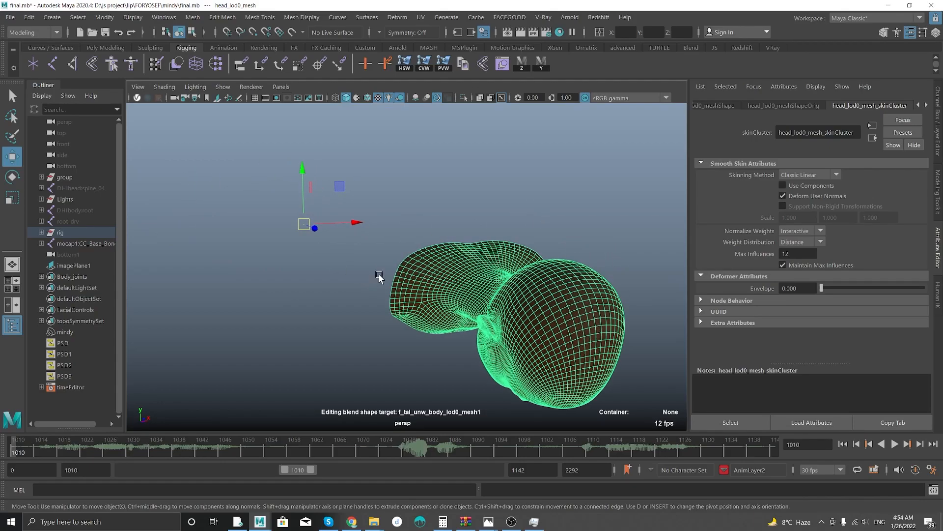
left_click_drag(359, 278, 327, 267, "alt")
mouse_move(327, 267)
right_mouse_down("alt")
mouse_move(375, 360)
mouse_move(319, 255)
right_mouse_up("alt")
middle_click_drag(430, 291, 422, 315, "alt")
left_click_drag(408, 281, 378, 255, "alt")
right_click_drag(379, 255, 255, 248, "alt")
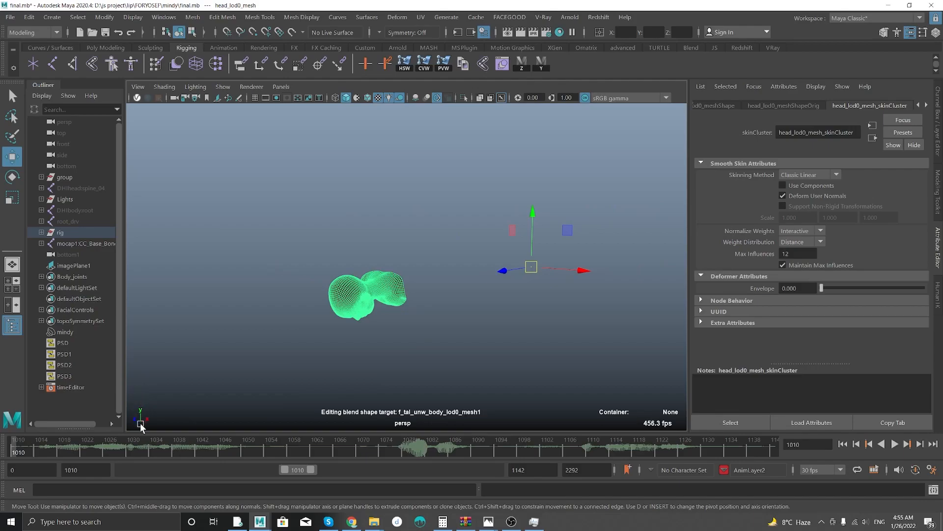
right_click_drag(265, 144, 372, 267, "alt")
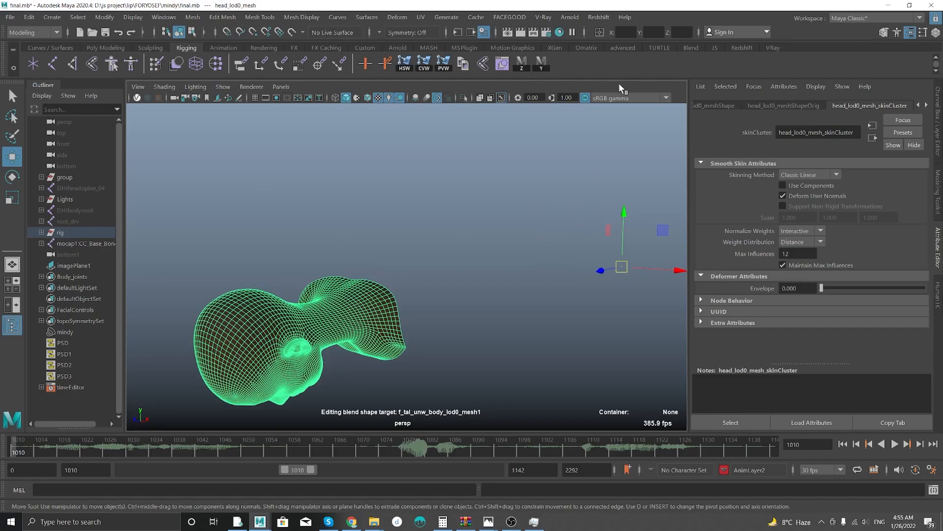
left_click_drag(259, 213, 322, 281, "alt")
middle_click_drag(409, 217, 425, 325, "alt")
right_click_drag(426, 325, 325, 196, "alt")
middle_click_drag(324, 196, 341, 261, "alt")
right_click_drag(222, 166, 427, 345, "alt")
left_click_drag(427, 345, 390, 337, "alt")
right_click_drag(390, 337, 213, 230, "alt")
middle_click_drag(422, 285, 385, 158, "alt")
right_click_drag(385, 157, 407, 330, "alt")
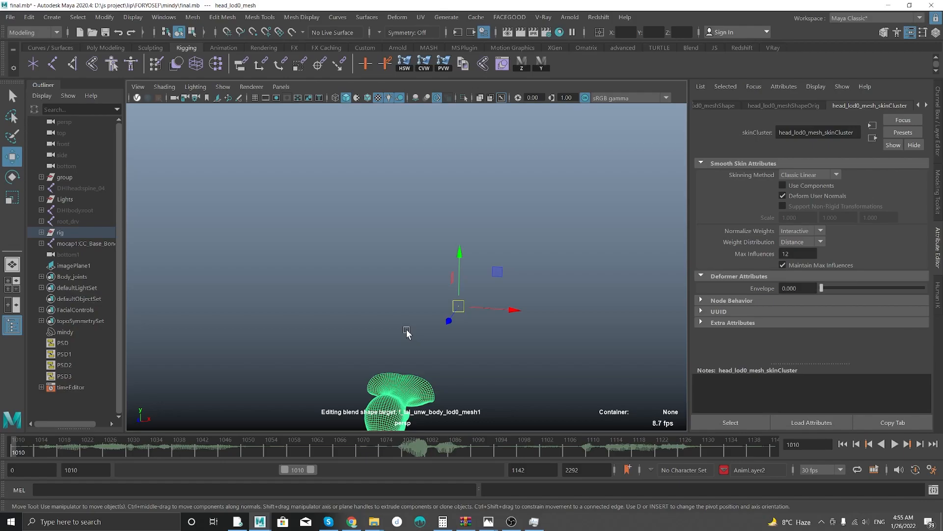
left_click_drag(406, 333, 284, 326, "alt")
middle_click_drag(284, 324, 338, 261, "alt")
right_click_drag(215, 233, 288, 301, "alt")
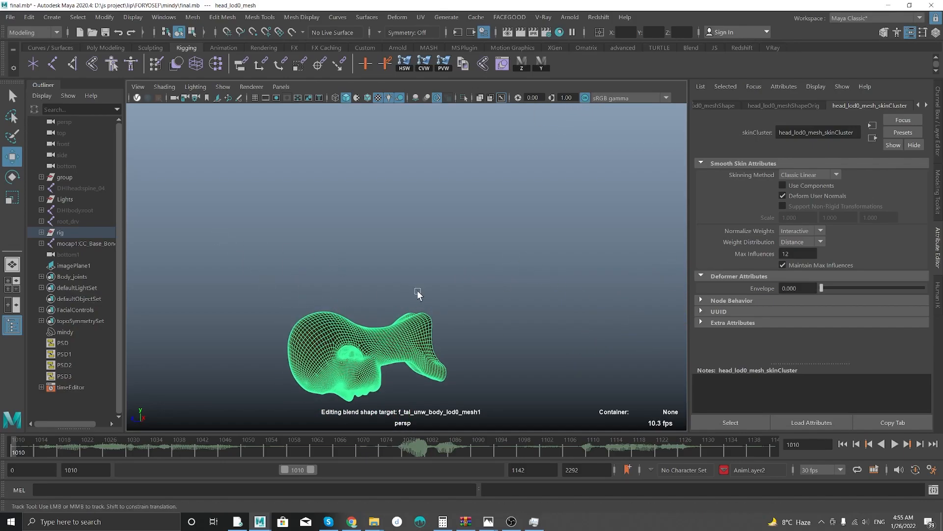
left_click_drag(417, 292, 397, 291, "alt")
left_click_drag(321, 290, 376, 293, "alt")
middle_click_drag(482, 295, 414, 325, "alt")
right_click_drag(532, 368, 411, 351, "alt")
left_click_drag(258, 190, 304, 208, "alt")
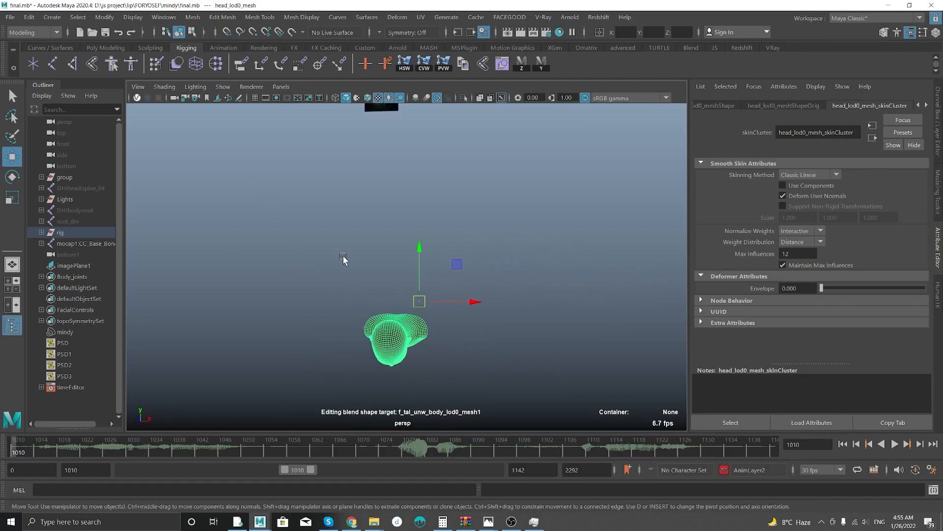
right_click_drag(344, 258, 398, 329, "alt")
left_click_drag(398, 329, 375, 310, "alt")
middle_click_drag(352, 291, 363, 236, "alt")
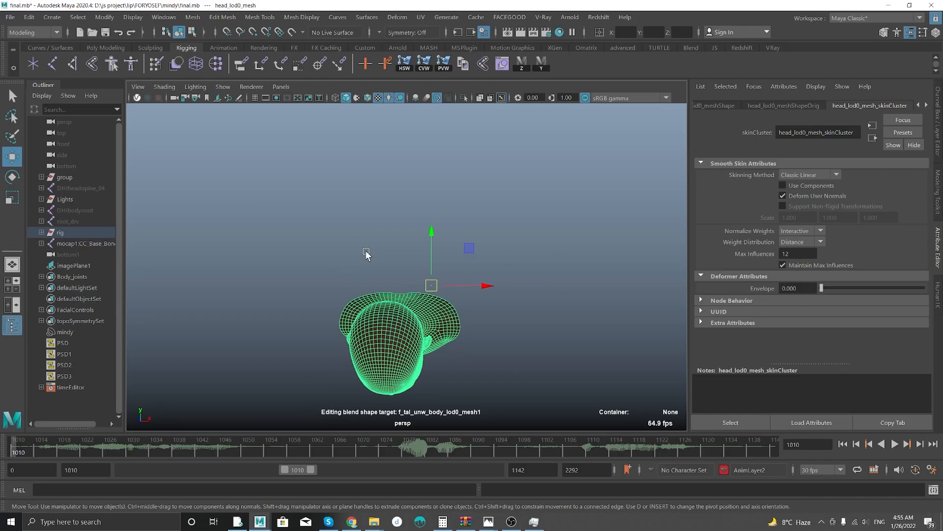
left_click_drag(345, 268, 421, 303, "alt")
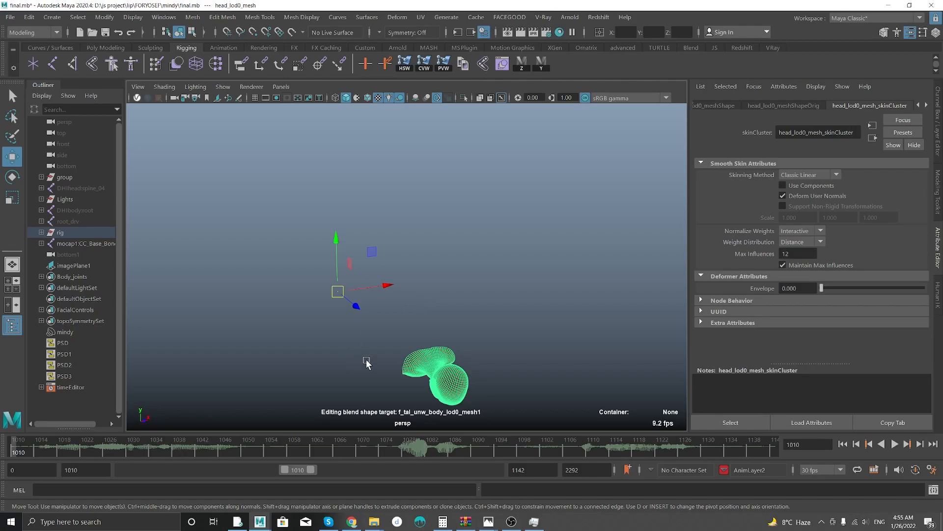
Set the Envelope of the head mesh's blendShapes deformer to 0.
scroll(366, 290, "down", 3)
middle_click_drag(366, 287, 371, 319, "alt")
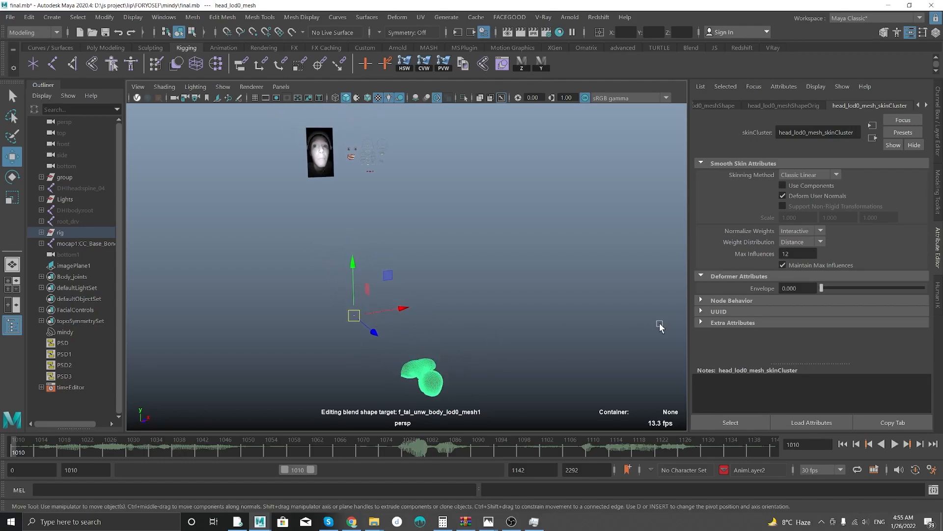
left_click(926, 105)
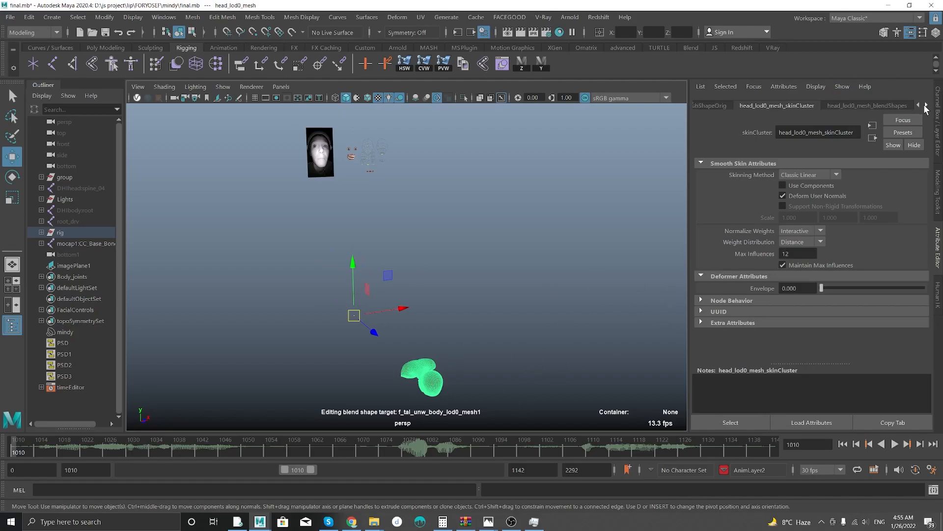
left_click(877, 105)
left_click_drag(928, 177, 819, 333)
left_click(726, 322)
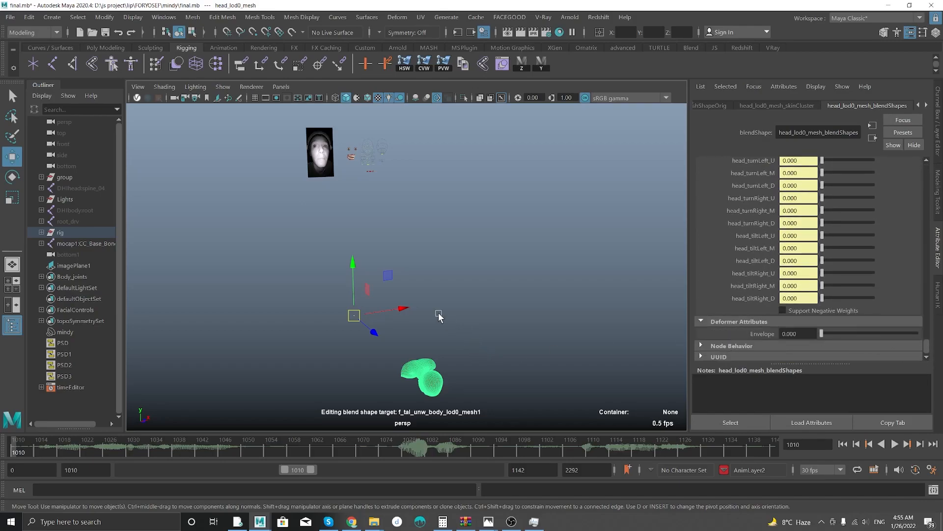
Export the selected head mesh as OBJ, replacing the existing face.obj in the E:\ziva tut folder.
scroll(423, 306, "up", 4)
middle_click_drag(441, 340, 465, 269, "alt")
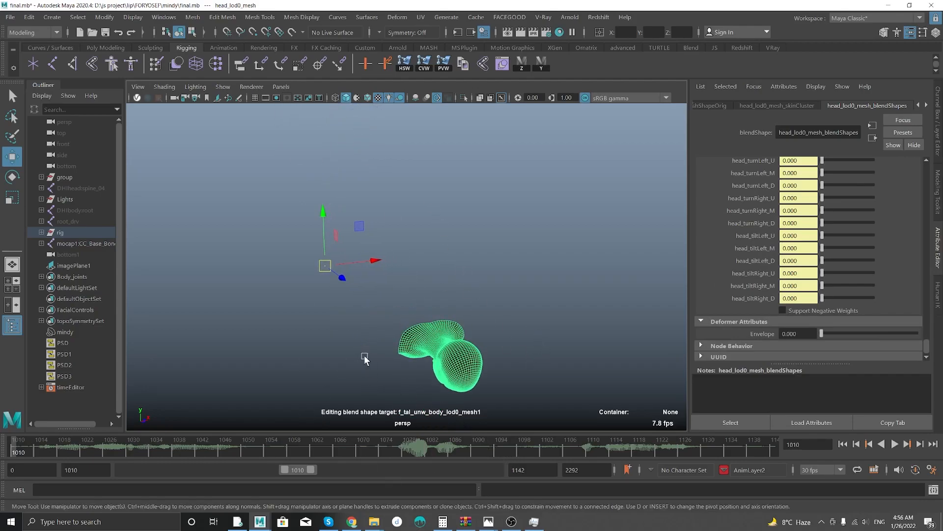
left_click(5, 18)
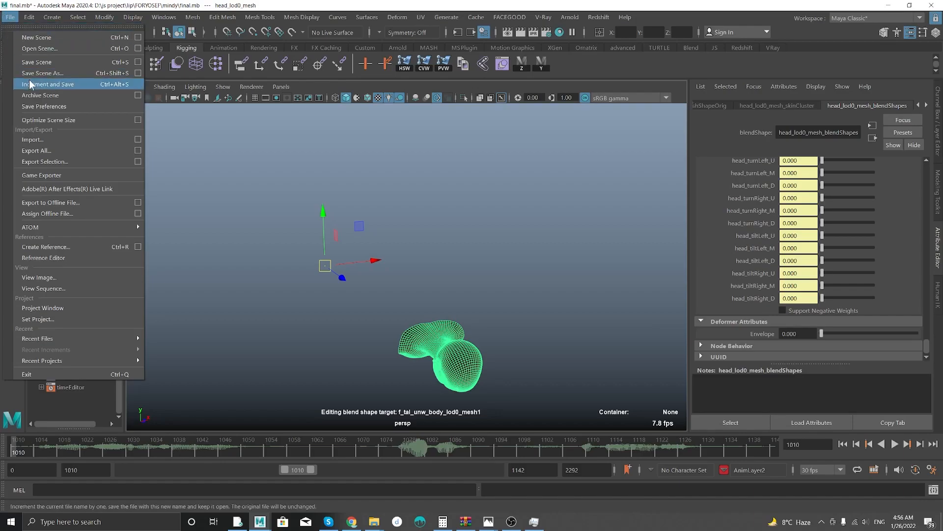
left_click(48, 161)
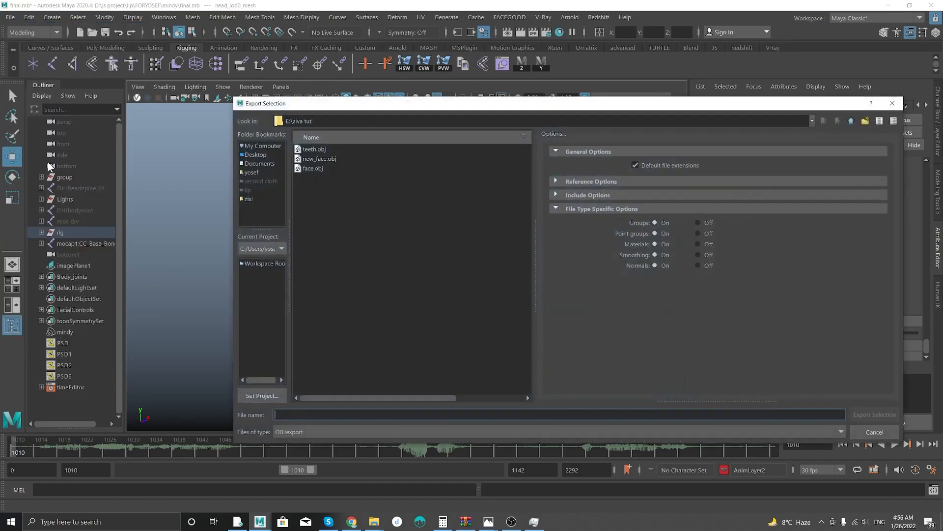
left_click(304, 169)
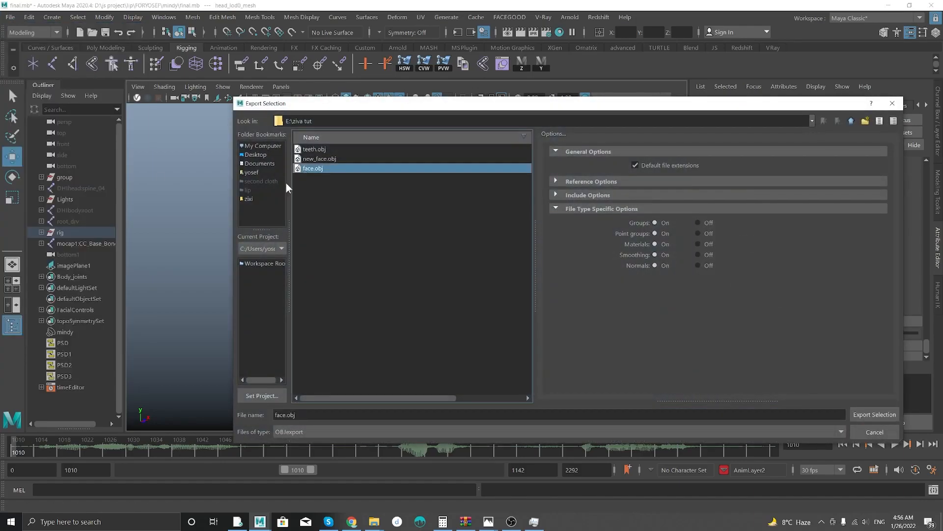
double_click(312, 169)
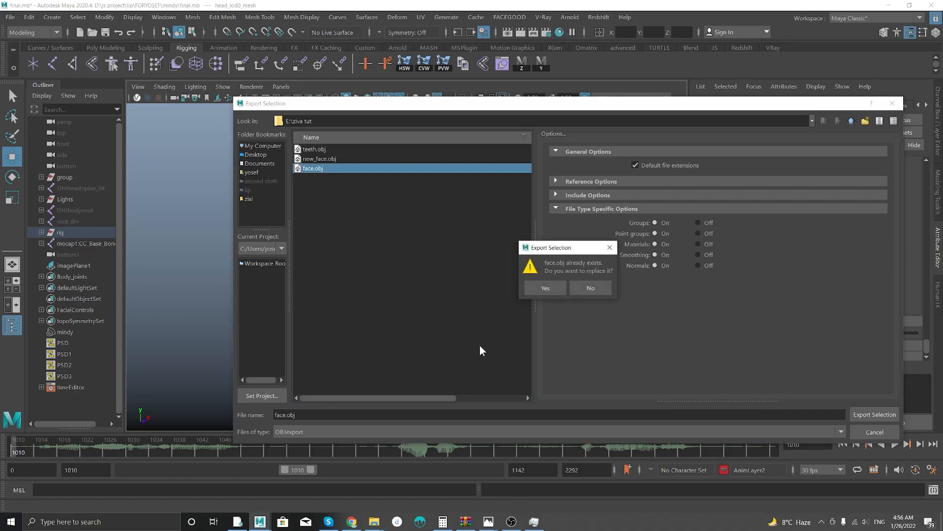
left_click(546, 287)
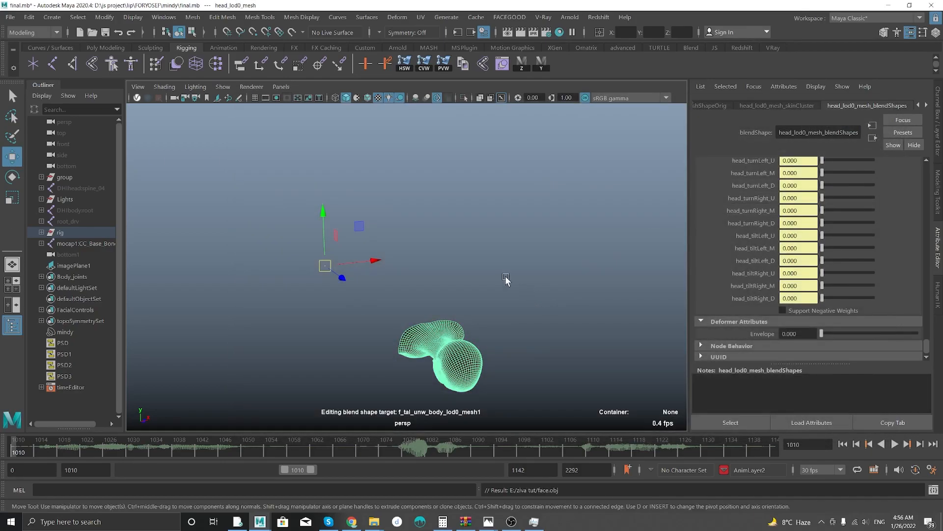
Select the teeth mesh and inspect its blend shape attributes and its placement beside the eyes and reference footage.
middle_click_drag(488, 206, 585, 453, "alt")
right_click_drag(268, 146, 381, 269, "alt")
middle_click_drag(353, 234, 381, 377, "alt")
right_click_drag(198, 147, 222, 188, "alt")
left_click(400, 240)
scroll(401, 228, "up", 3)
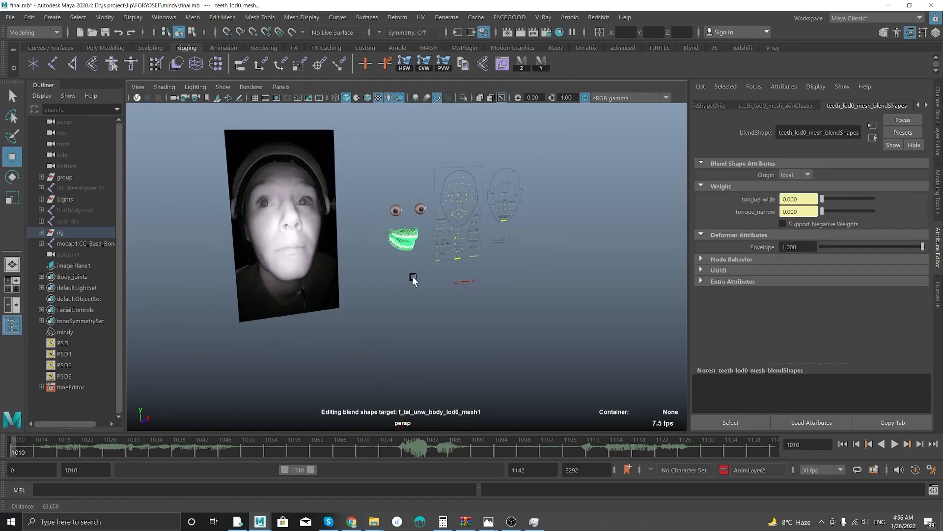
left_click(402, 216)
left_click_drag(358, 207, 255, 152, "alt")
scroll(374, 192, "down", 10)
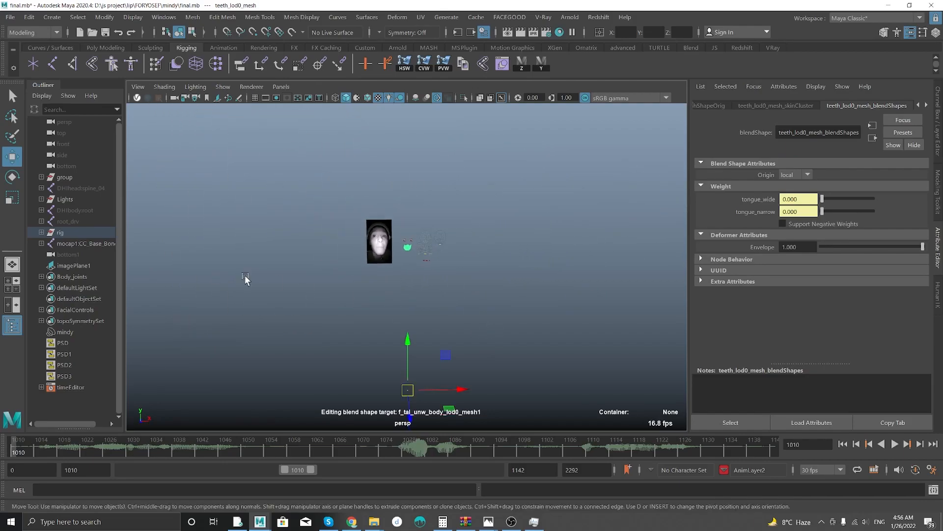
Clear the teeth selection and select the undeformed head mesh again.
scroll(394, 273, "up", 3)
middle_click_drag(394, 274, 395, 136, "alt")
left_click(513, 351)
left_click_drag(443, 350, 312, 330, "alt")
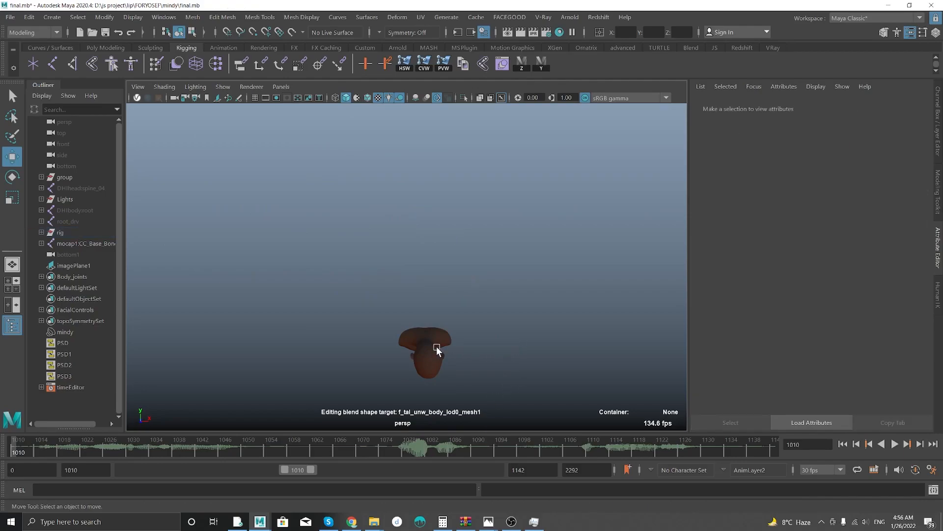
left_click(472, 345)
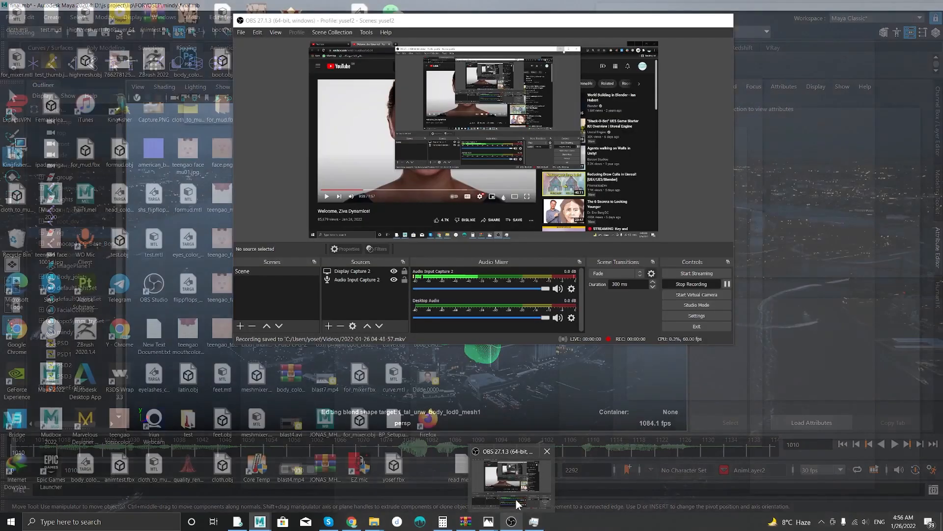
Switch to OBS, stop the screen recording and minimise the OBS window to return to Maya.
left_click(516, 499)
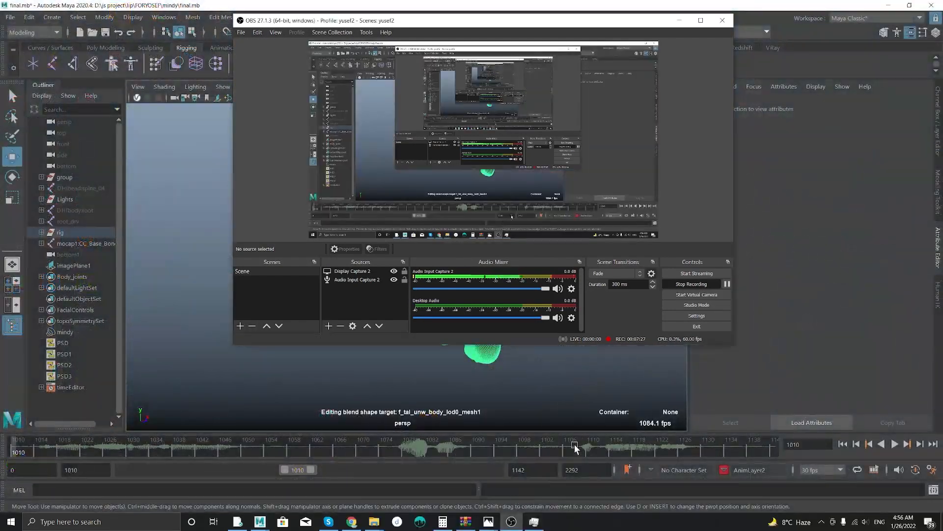
left_click(695, 284)
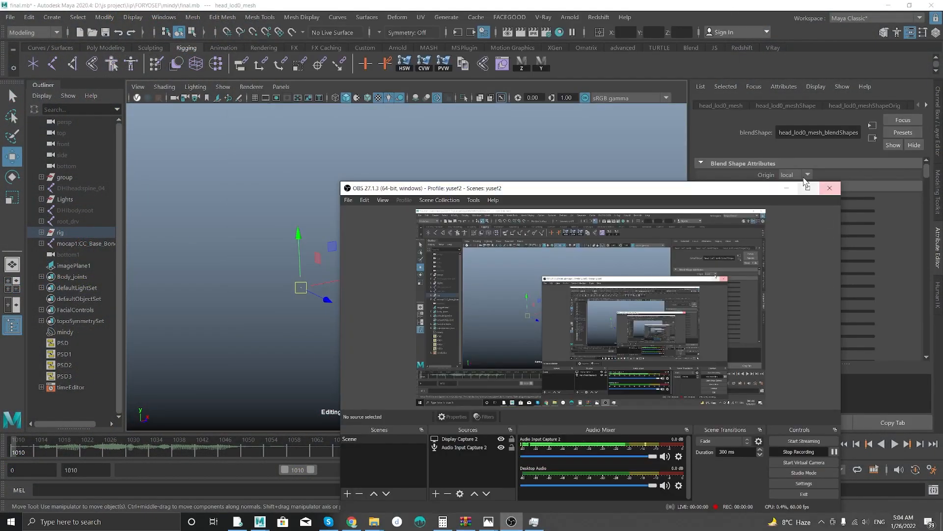
left_click(786, 187)
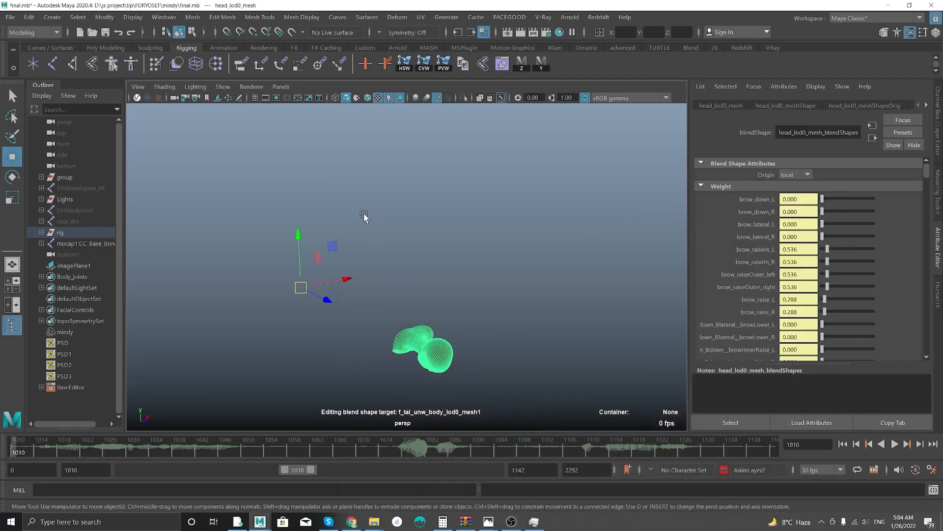
Look over the selected head mesh and display its transform channels and inputs instead of the blend shape weights.
left_click_drag(359, 205, 370, 221, "alt")
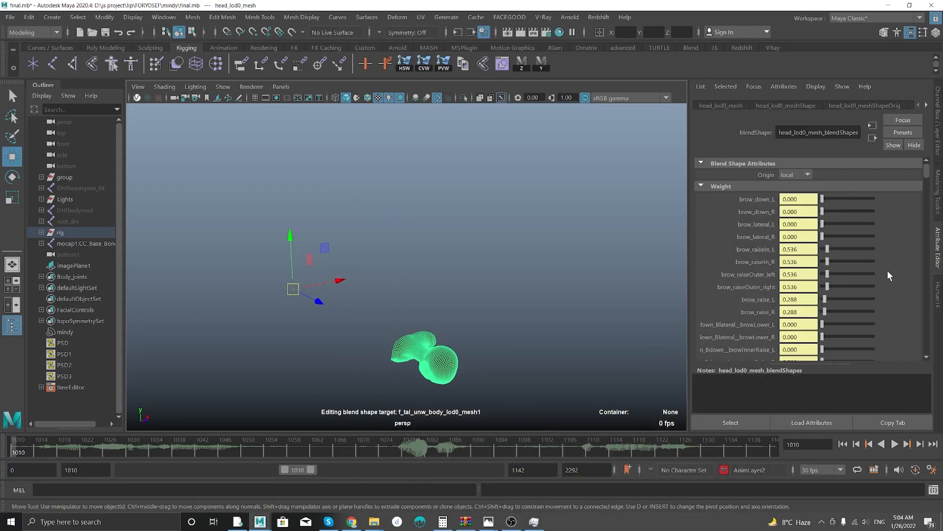
left_click_drag(302, 360, 320, 339, "alt")
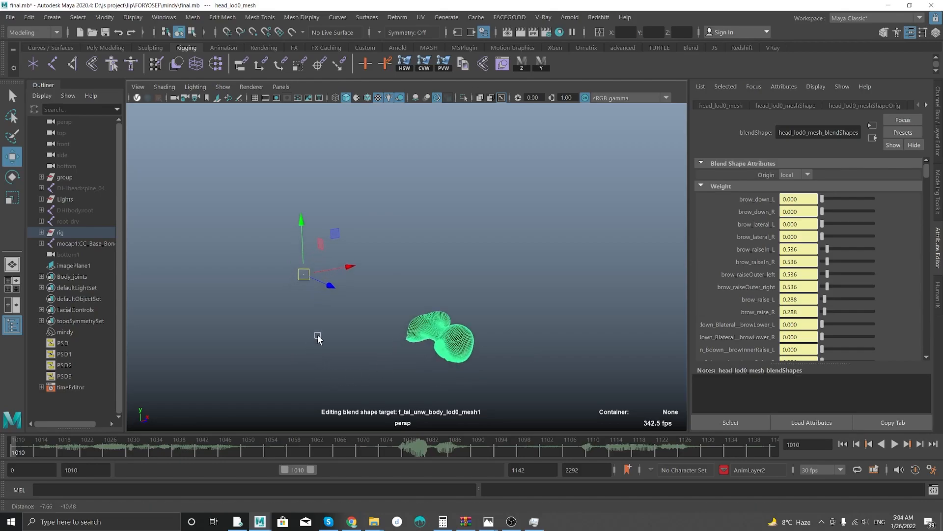
left_click_drag(250, 211, 272, 274, "alt")
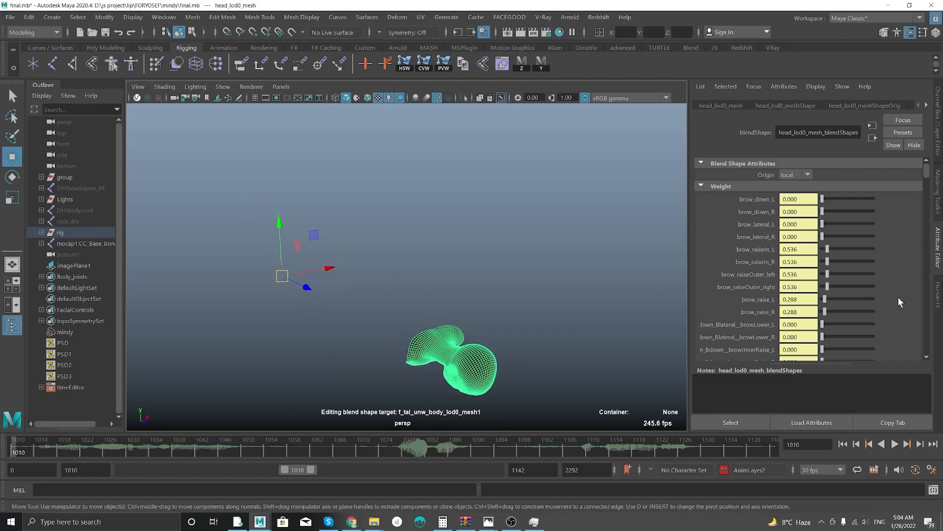
left_click(933, 134)
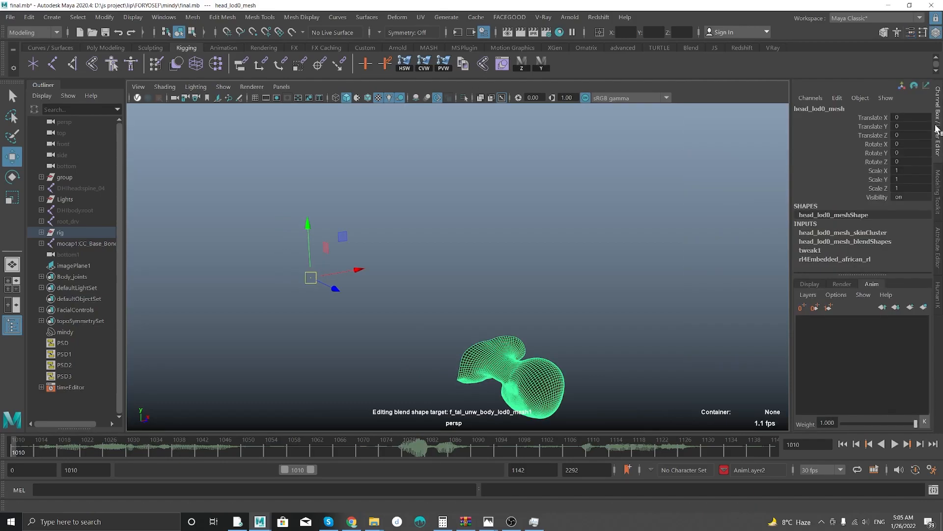
Restore the head mesh's blend shape deformer to full envelope strength.
right_click_drag(546, 337, 405, 299, "alt")
middle_click_drag(405, 299, 402, 311, "alt")
right_click_drag(254, 137, 466, 394, "alt")
middle_click_drag(429, 326, 431, 366, "alt")
right_click_drag(521, 398, 488, 355, "alt")
middle_click_drag(337, 216, 336, 234, "alt")
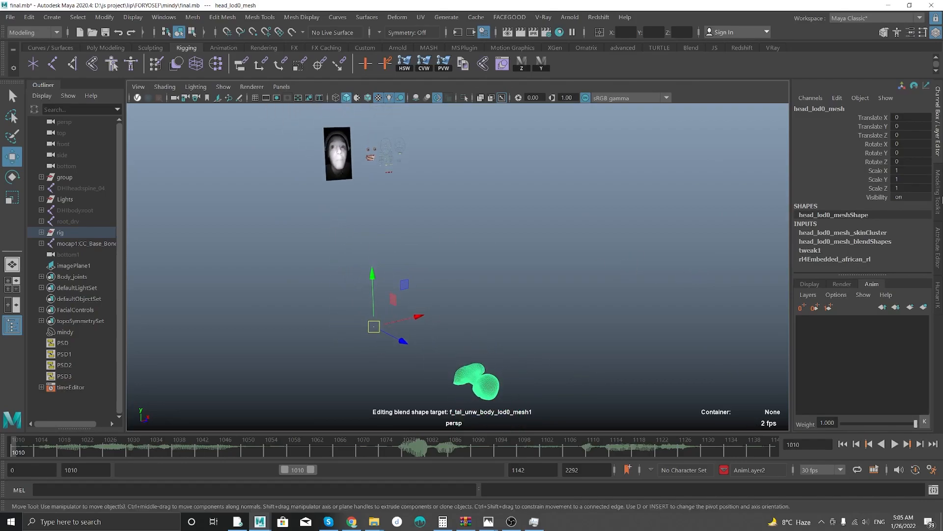
left_click(938, 246)
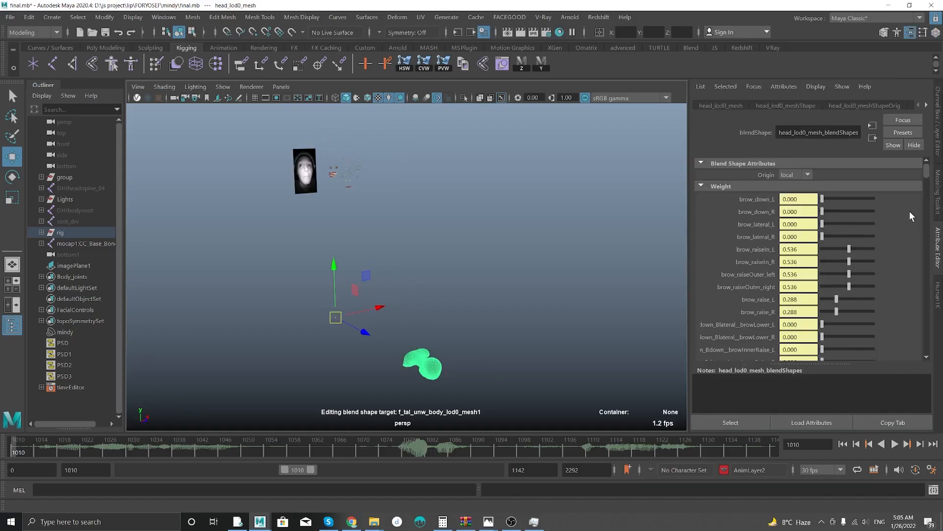
left_click_drag(927, 174, 933, 385)
left_click_drag(825, 319, 917, 320)
Set the head mesh's skinCluster envelope back to 1 so the head returns beside the reference footage.
left_click(926, 105)
left_click(926, 105)
left_click(731, 106)
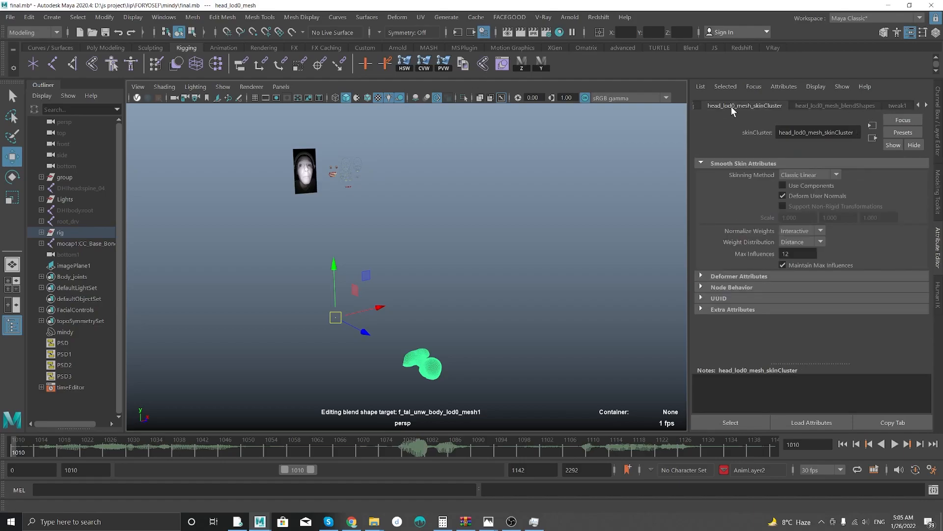
left_click(721, 276)
left_click_drag(823, 289, 926, 289)
middle_click_drag(217, 111, 238, 198, "alt")
right_click_drag(239, 198, 385, 328, "alt")
left_click_drag(385, 328, 343, 323, "alt")
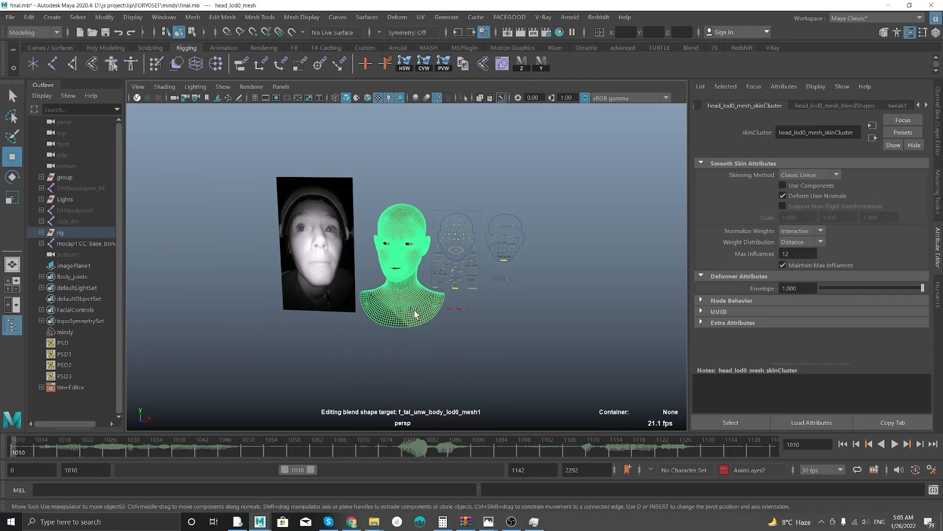
Examine the restored head mesh up close against the reference footage, briefly running the animation playback.
right_click_drag(414, 314, 346, 324, "alt")
left_click_drag(345, 324, 377, 274, "alt")
key("alt+v")
key("Escape")
right_click_drag(349, 282, 377, 301, "alt")
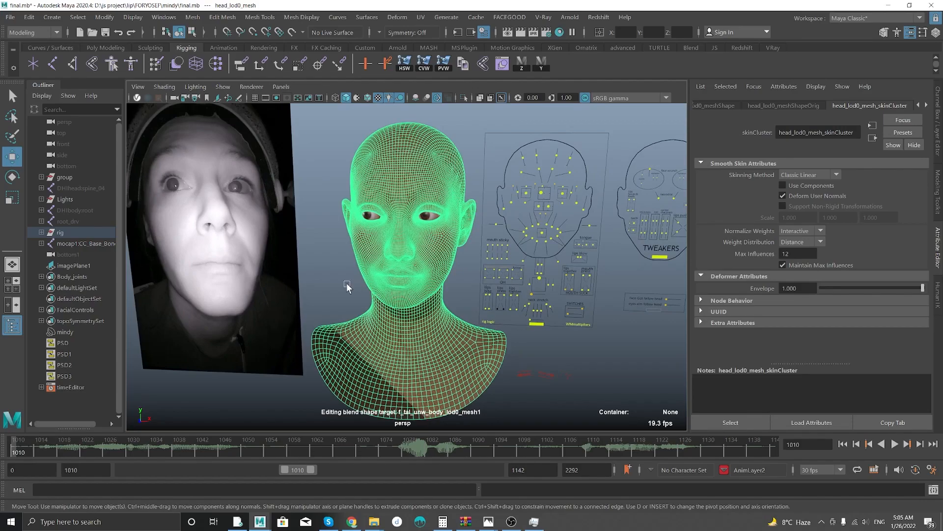
left_click_drag(347, 284, 318, 281, "alt")
Export the selected head mesh as an Alembic cache, replacing face.abc in the E:\ziva tut folder.
left_click(317, 282)
left_click_drag(380, 296, 431, 286, "alt")
left_click(426, 278)
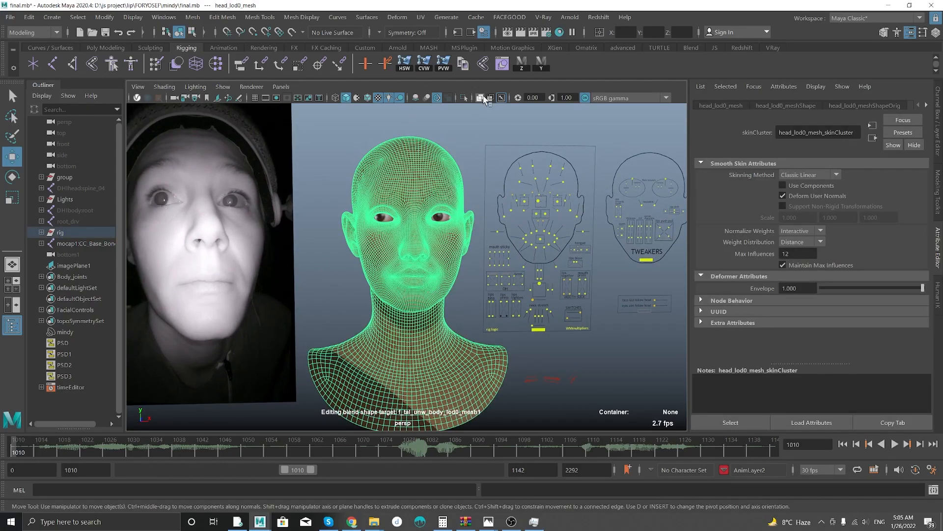
left_click(476, 17)
mouse_move(480, 39)
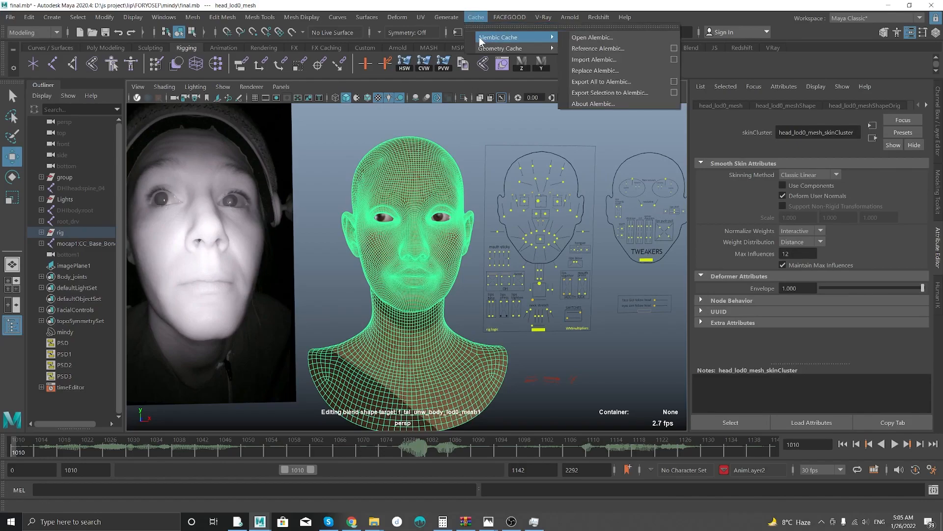
left_click(608, 92)
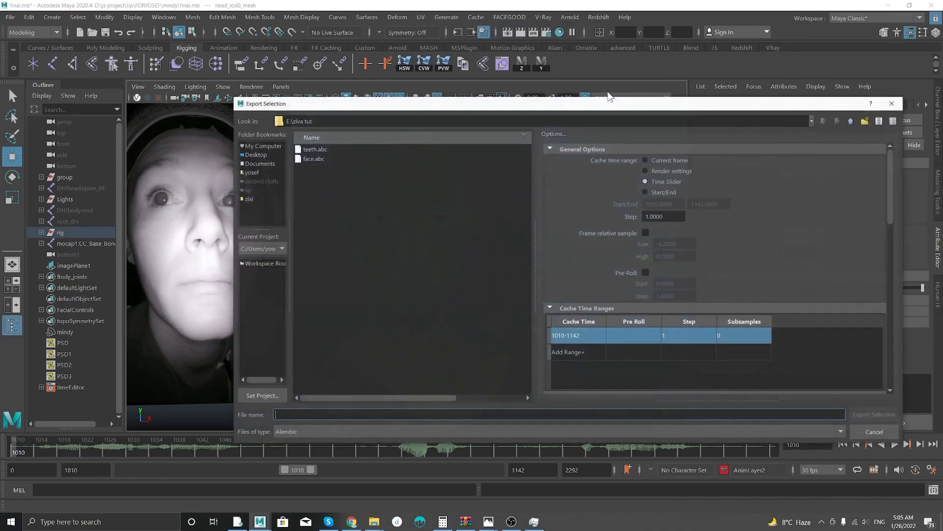
double_click(310, 159)
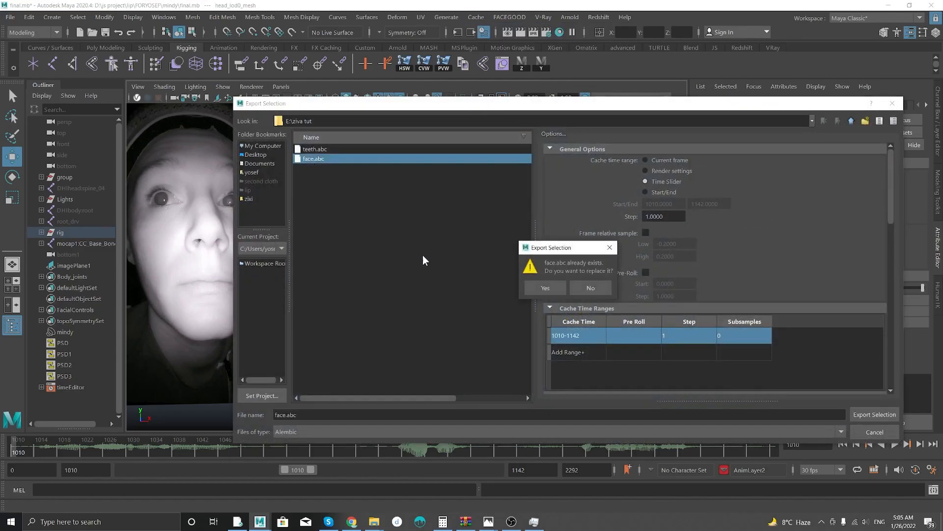
left_click(550, 292)
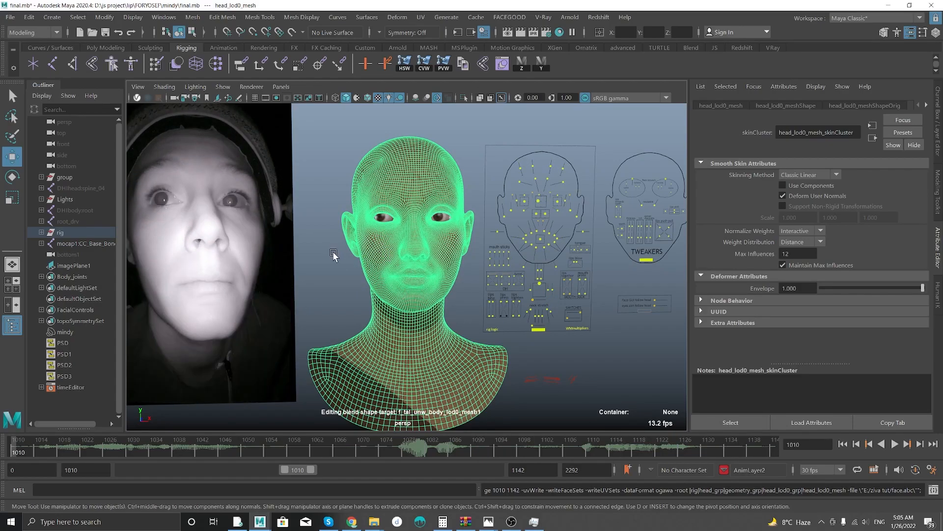
Go to frame 1053, select the teeth mesh and export it as an Alembic cache replacing teeth.abc.
right_click_drag(333, 255, 414, 324, "alt")
middle_click_drag(420, 321, 409, 271, "alt")
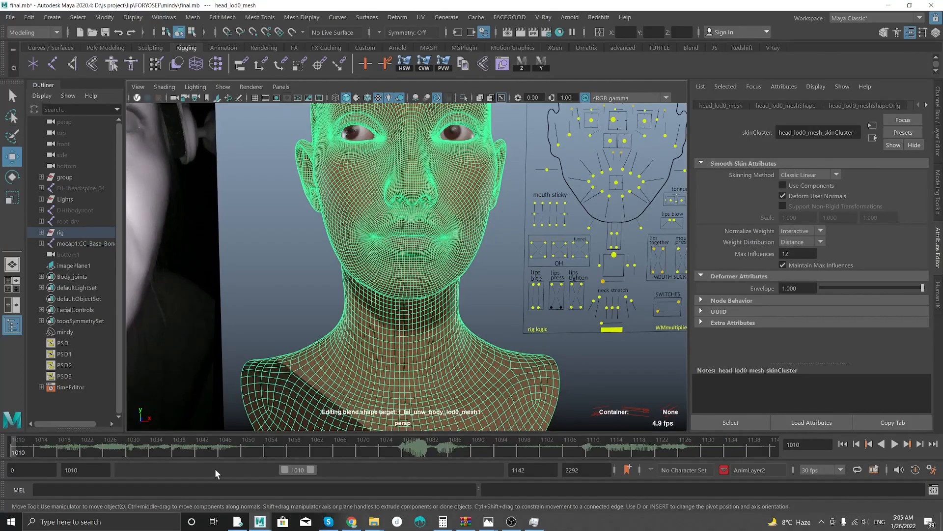
left_click(261, 446)
right_click_drag(368, 238, 423, 242, "alt")
left_click(417, 216)
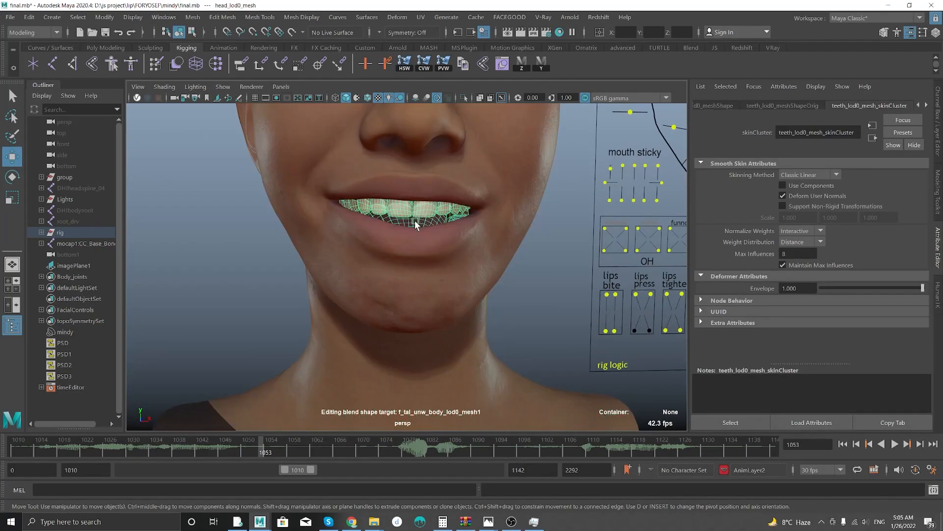
left_click(475, 16)
mouse_move(499, 37)
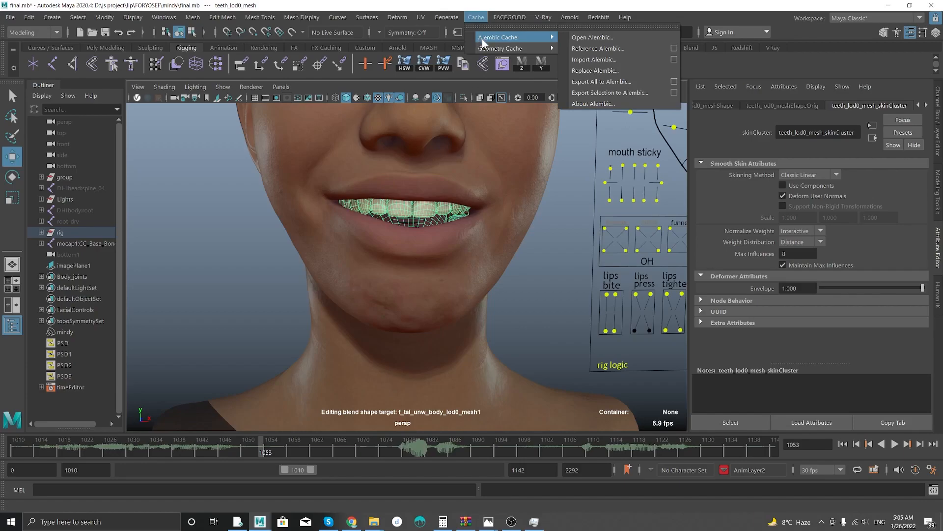
left_click(635, 93)
double_click(312, 149)
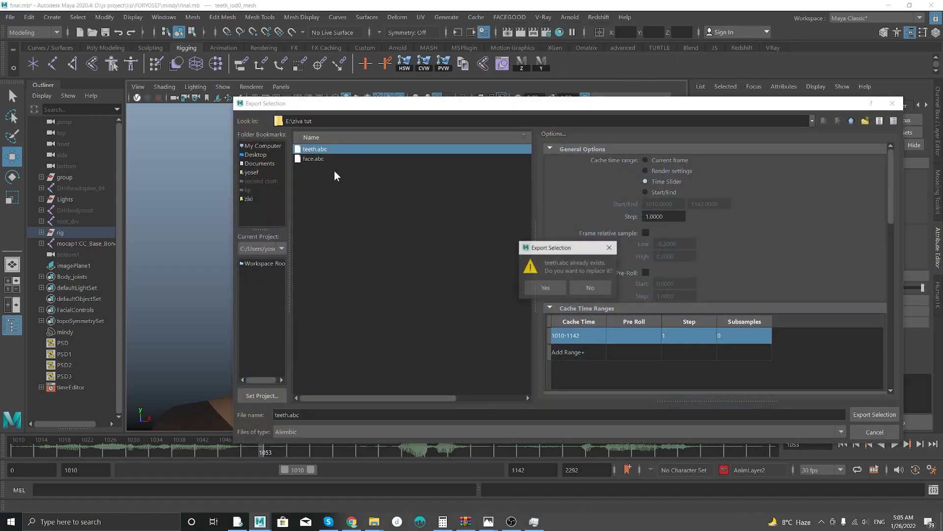
left_click(539, 289)
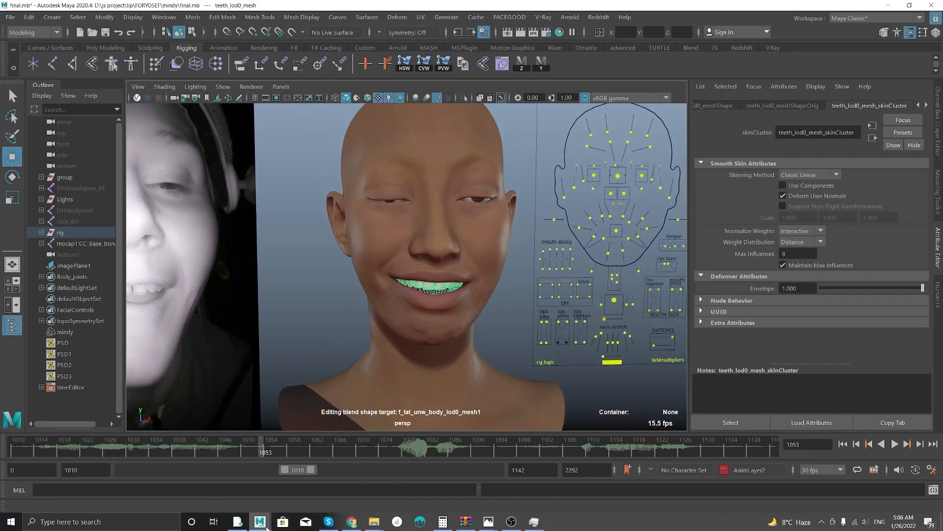
Switch to the empty untitled Maya scene and display the Channel Box instead of the attributes.
mouse_move(260, 522)
left_click(445, 488)
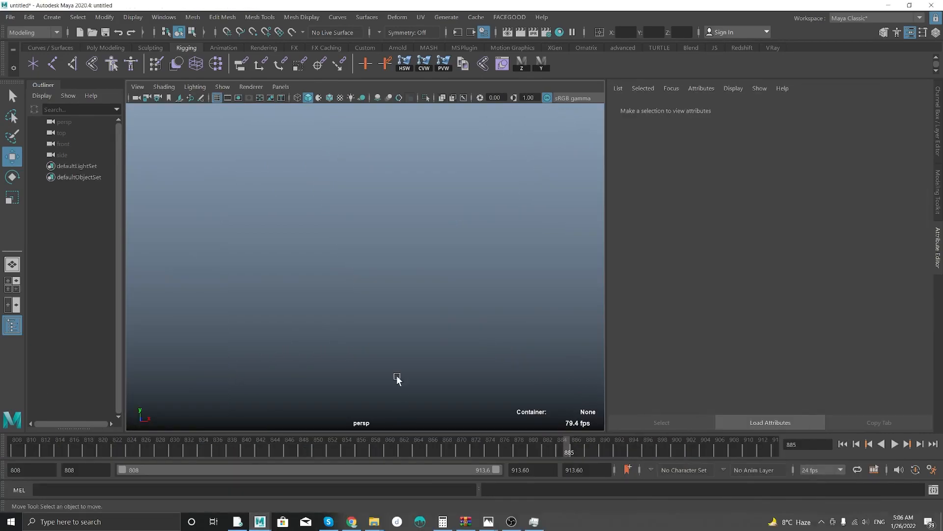
left_click_drag(240, 132, 457, 241, "alt")
left_click(940, 140)
left_click_drag(465, 344, 378, 261, "alt")
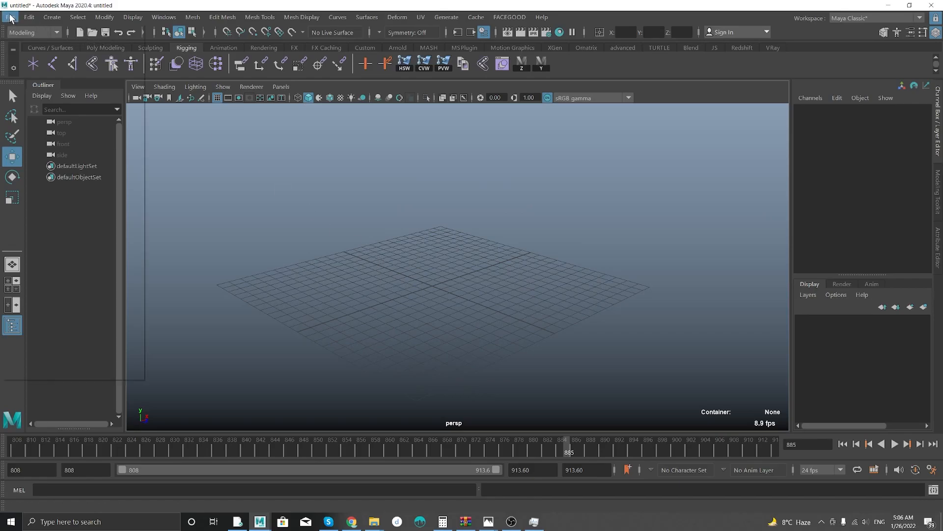
Import face.obj from the E:\ziva tut folder into the empty scene and frame it.
left_click(10, 17)
left_click(30, 139)
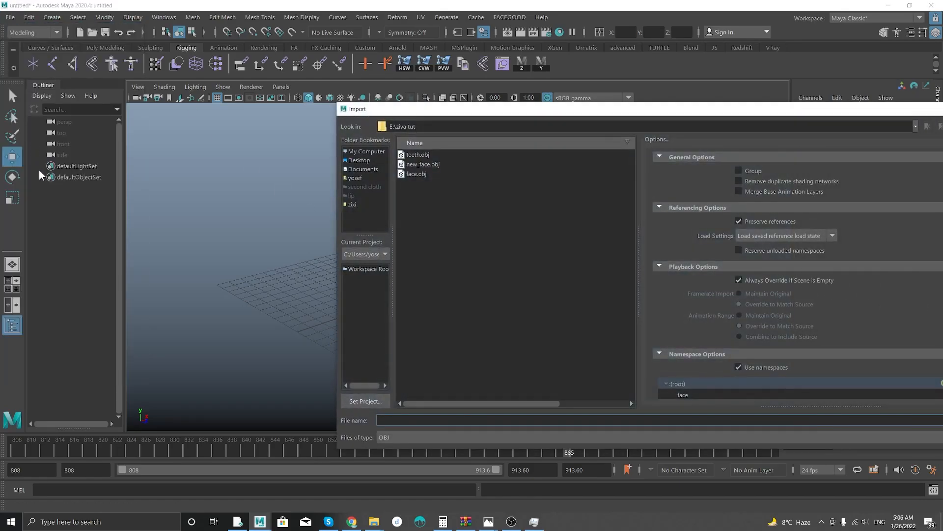
left_click(407, 175)
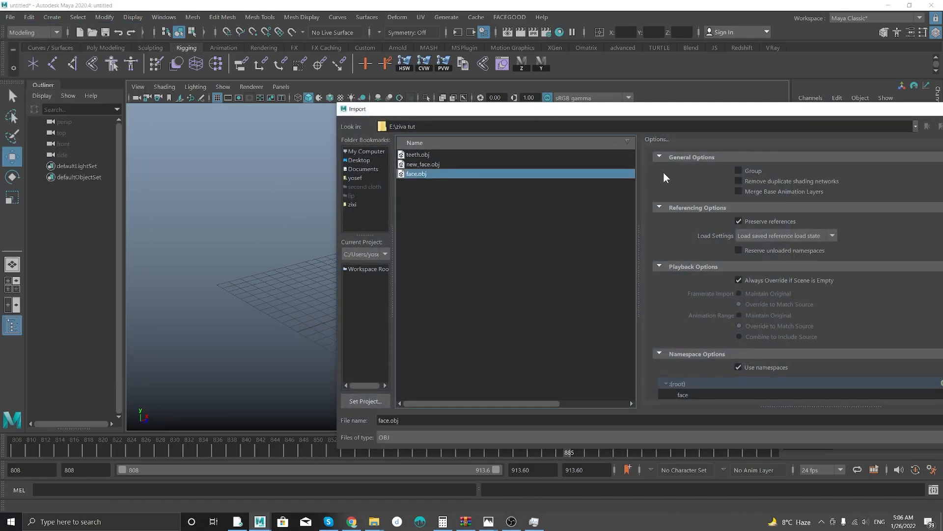
left_click_drag(591, 117, 549, 119)
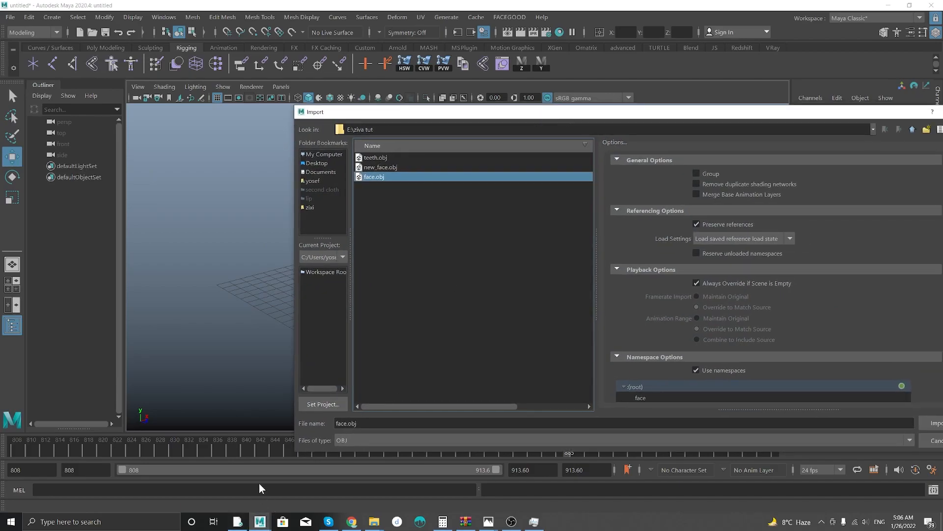
double_click(370, 180)
scroll(454, 287, "down", 2)
left_click_drag(454, 287, 364, 214, "alt")
right_click_drag(365, 215, 279, 170, "alt")
key("a")
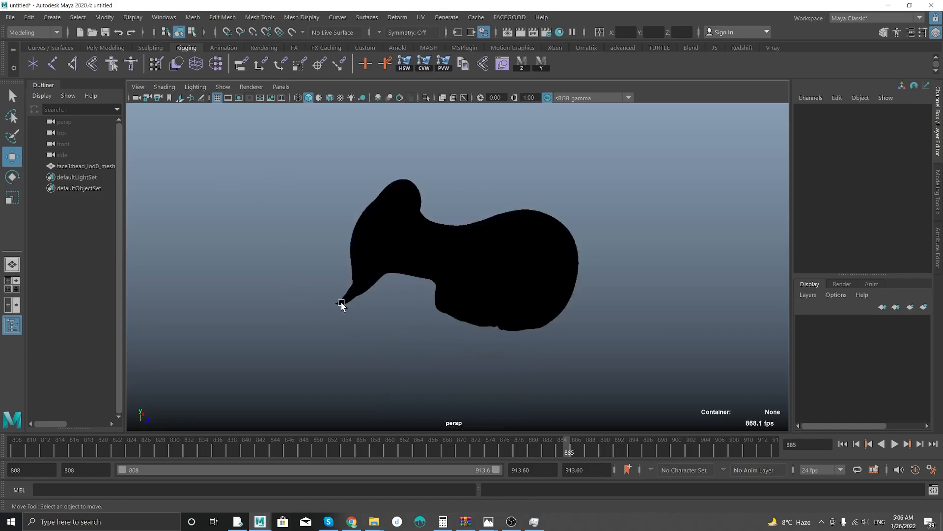
Assign a new Maya material to the imported head mesh.
left_click(434, 315)
right_click_drag(433, 316, 114, 229, "alt")
left_click_drag(455, 294, 415, 289, "alt")
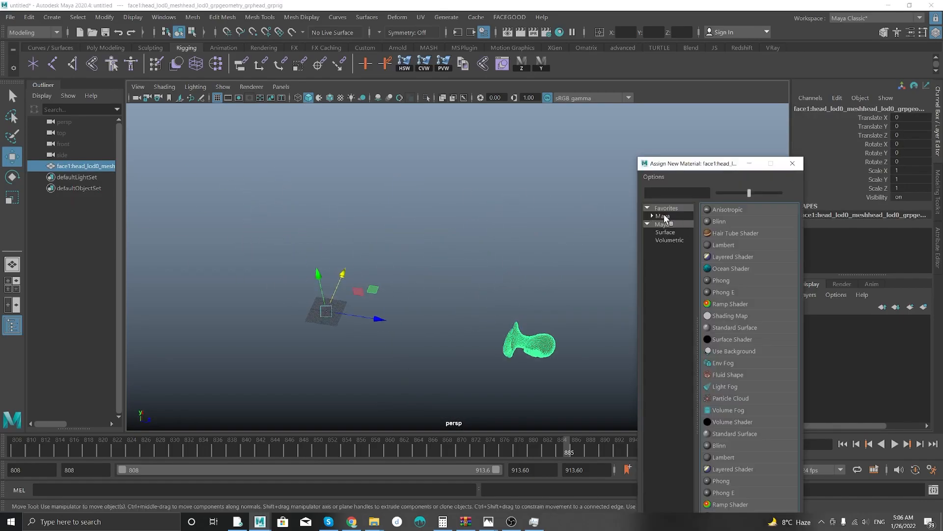
left_click(664, 216)
left_click(721, 232)
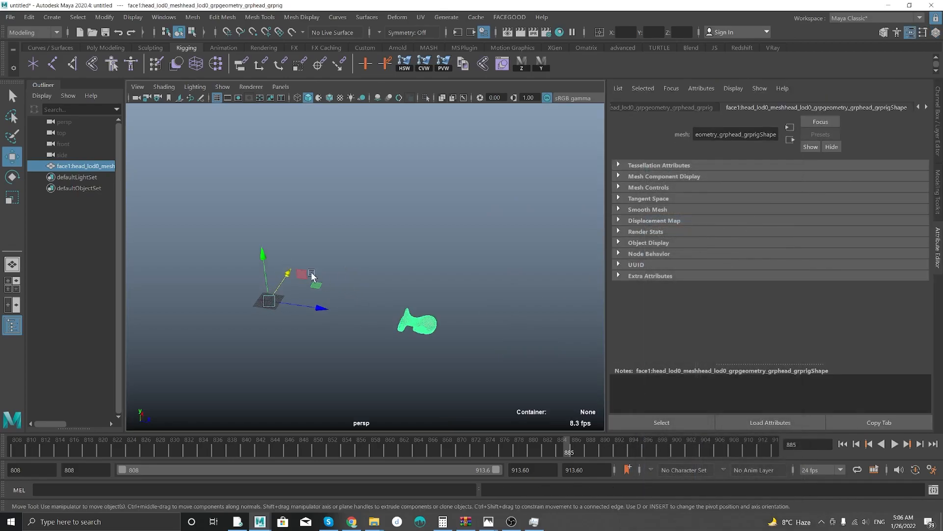
Turn the imported head mesh upright by setting its Rotate X to -90.
middle_click_drag(250, 226, 302, 214, "alt")
right_click_drag(301, 213, 330, 297, "alt")
middle_click_drag(368, 307, 313, 320, "alt")
right_click_drag(401, 348, 342, 335, "alt")
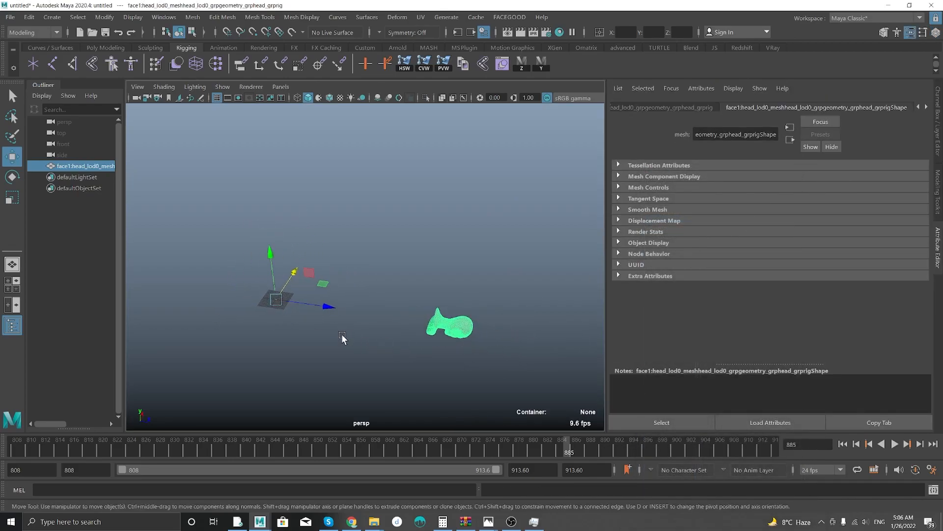
key("e")
left_click_drag(318, 280, 298, 267)
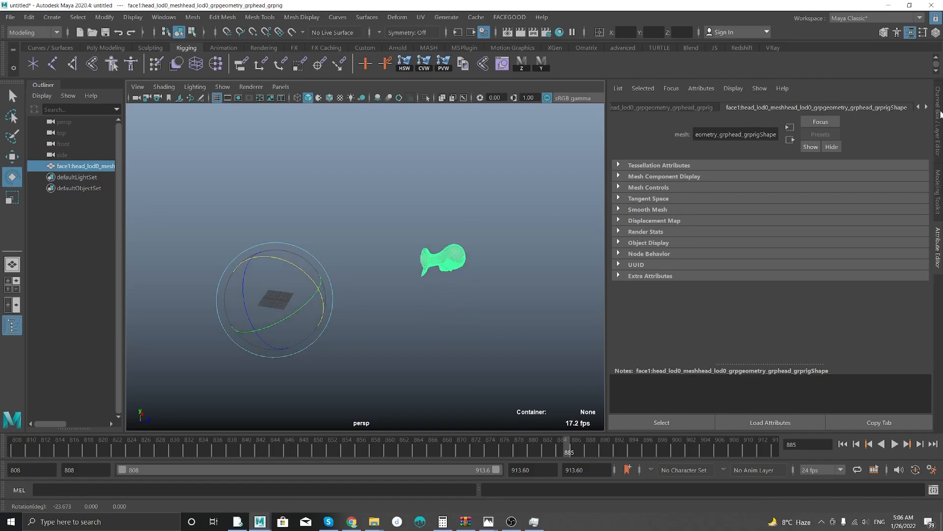
left_click(939, 115)
double_click(904, 144)
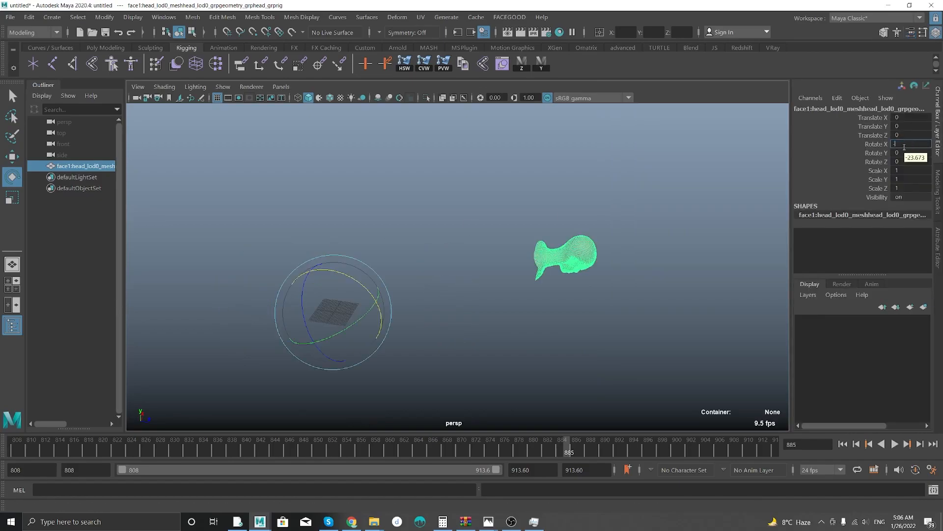
key("Return")
Examine the upright head mesh from several angles and its placement relative to the scene origin.
scroll(463, 202, "down", 3)
middle_click_drag(463, 202, 500, 298, "alt")
scroll(471, 297, "up", 5)
left_click_drag(442, 295, 362, 260, "alt")
middle_click_drag(363, 261, 496, 316, "alt")
right_click_drag(339, 236, 411, 290, "alt")
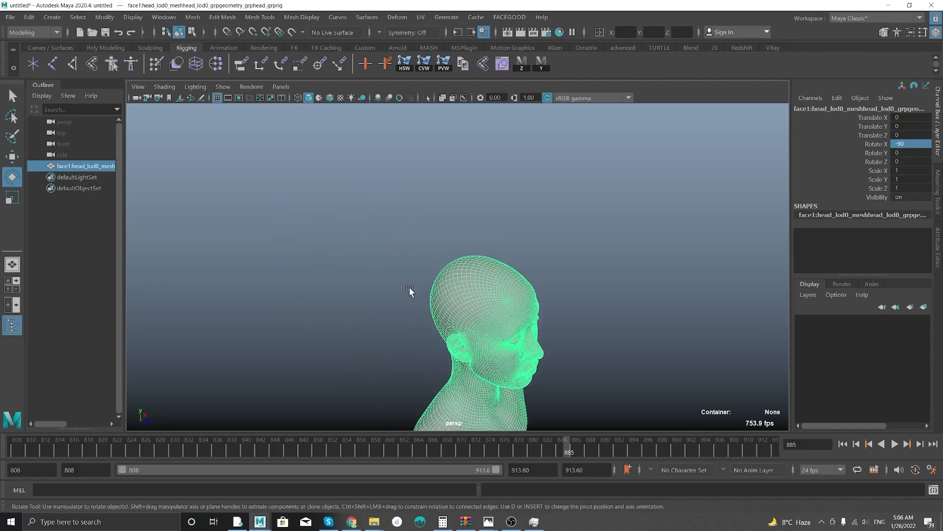
middle_click_drag(510, 339, 484, 255, "alt")
left_click_drag(508, 340, 457, 295, "alt")
right_click_drag(371, 236, 449, 300, "alt")
left_click_drag(449, 300, 400, 262, "alt")
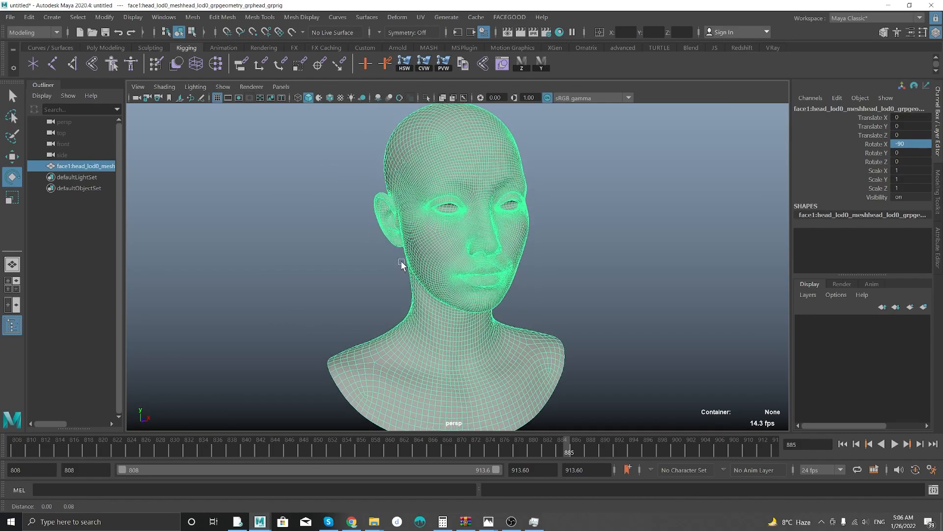
middle_click_drag(400, 263, 397, 285, "alt")
right_click_drag(489, 287, 170, 219, "alt")
left_click_drag(514, 305, 467, 326, "alt")
right_click_drag(466, 326, 384, 309, "alt")
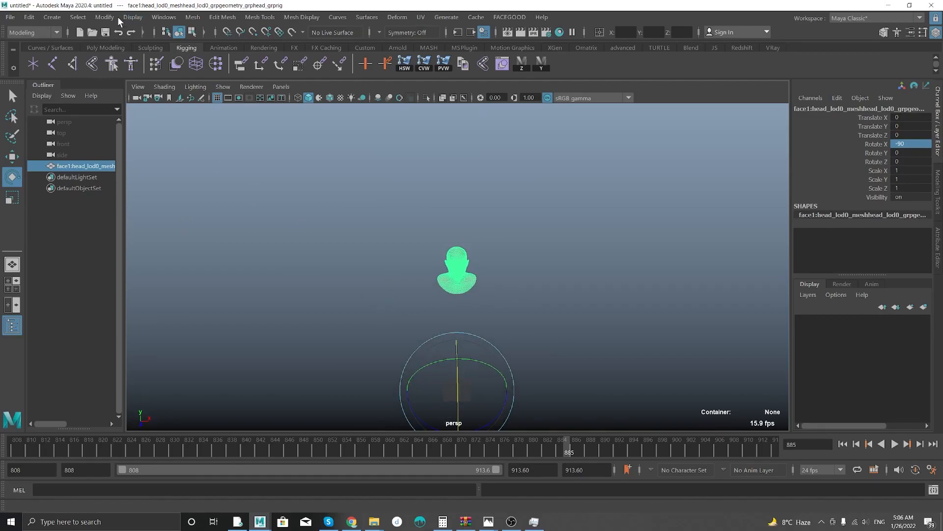
Freeze the head mesh's transformations and rename it default_face.
left_click(105, 17)
left_click(122, 73)
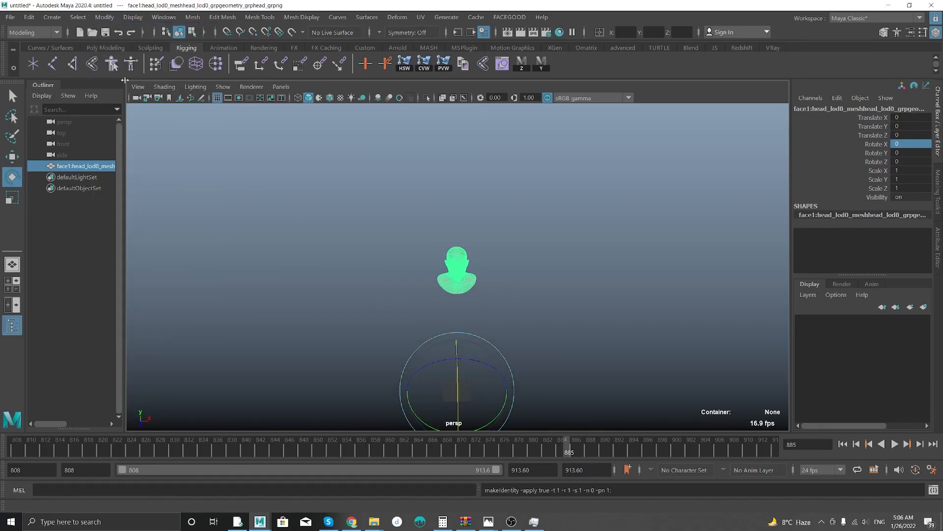
key("w")
scroll(514, 378, "down", 2)
double_click(95, 168)
type("defau")
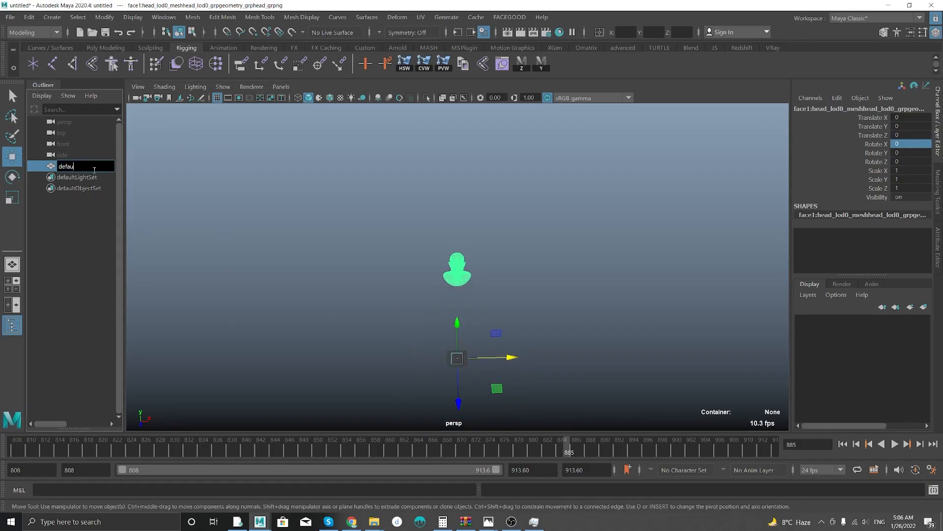
type("lt_face")
key("Return")
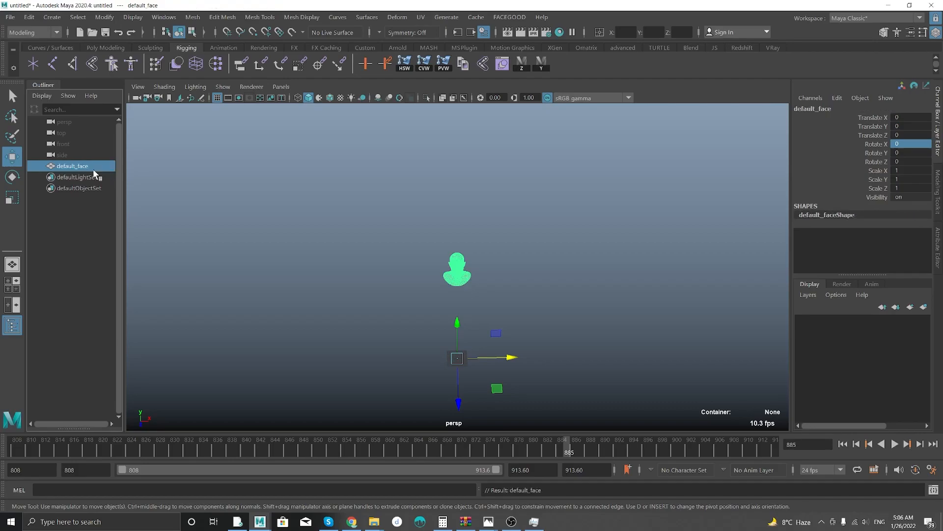
Move default_face about -32 units along X and deselect it.
right_click_drag(425, 275, 573, 432, "alt")
middle_click_drag(484, 364, 482, 238, "alt")
right_click_drag(581, 405, 563, 390, "alt")
left_click_drag(504, 380, 446, 381)
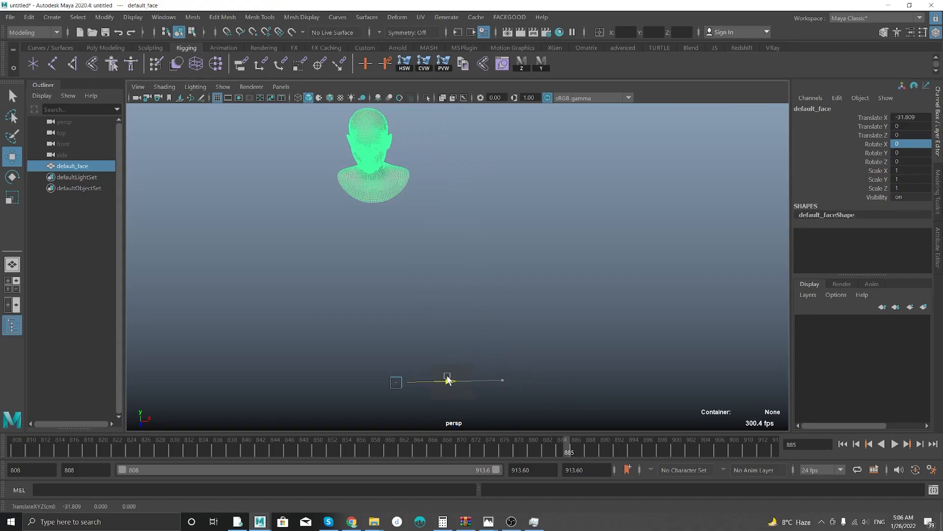
middle_click_drag(291, 206, 276, 263, "alt")
left_click(244, 302)
left_click_drag(245, 303, 270, 244, "alt")
middle_click_drag(269, 244, 304, 266, "alt")
right_click_drag(314, 280, 419, 398, "alt")
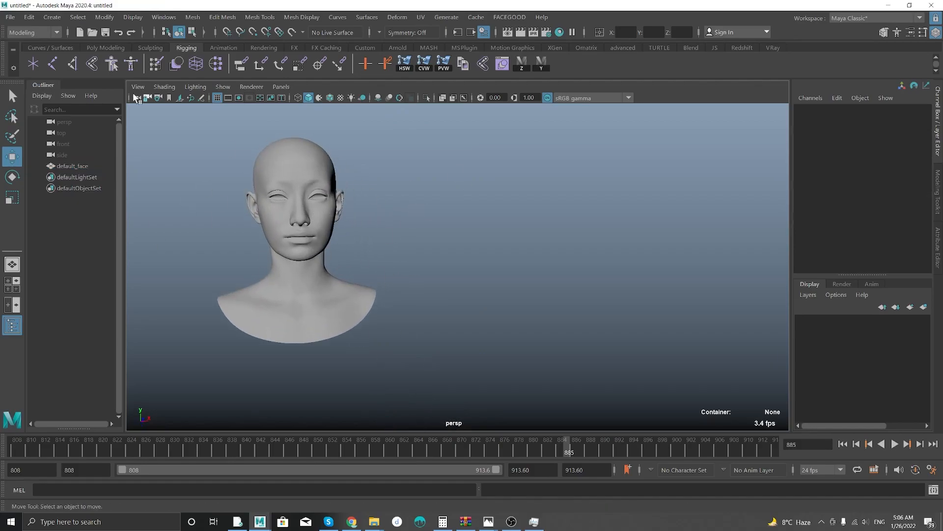
Import new_face.obj into the scene and check the imported head beside default_face.
left_click(10, 17)
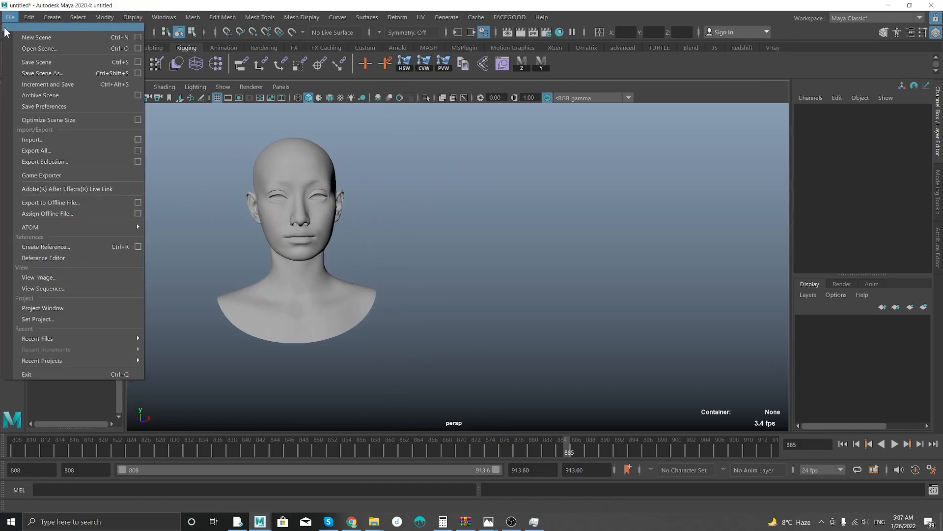
left_click(33, 140)
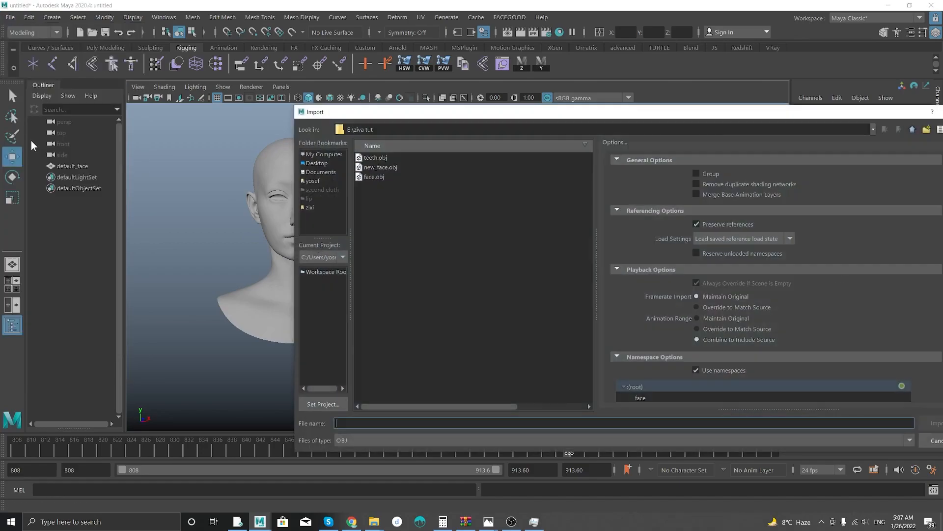
double_click(380, 167)
scroll(558, 331, "down", 3)
scroll(449, 280, "up", 3)
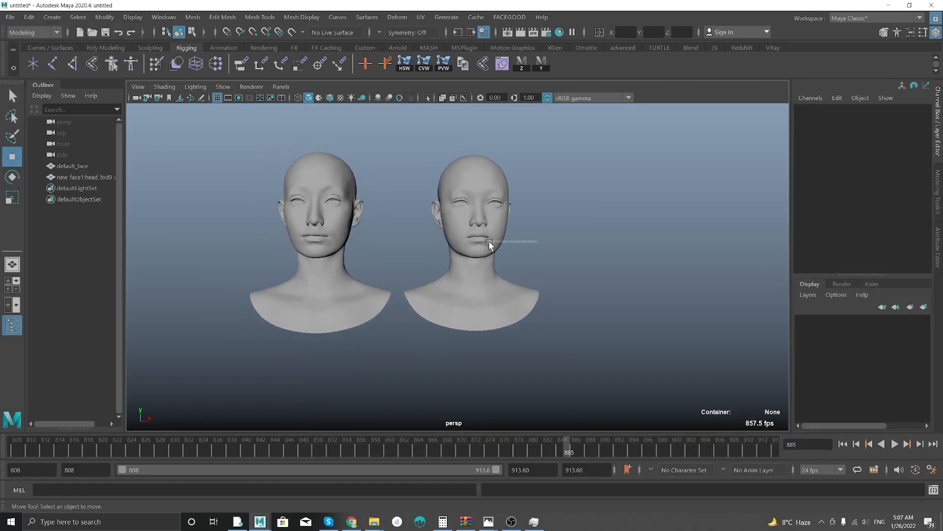
left_click_drag(509, 241, 442, 268)
middle_click_drag(497, 261, 482, 277, "alt")
left_click(526, 257)
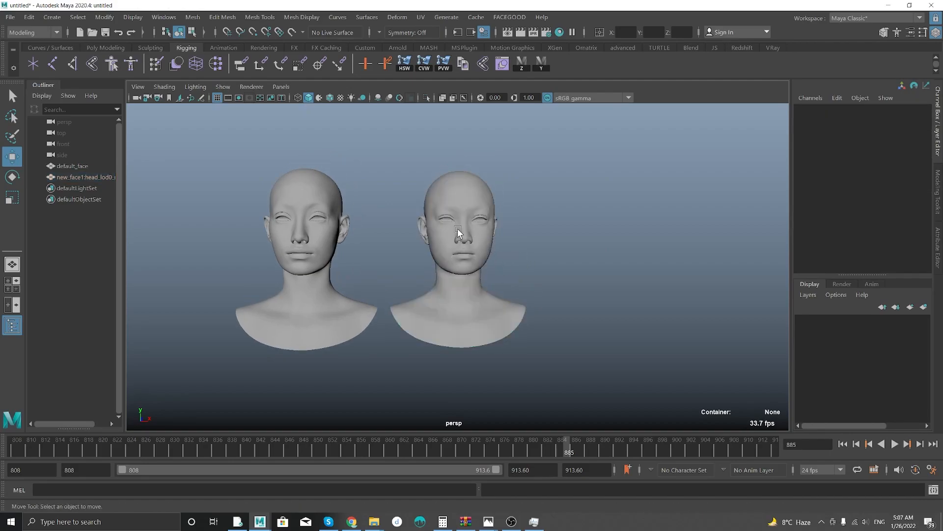
right_click_drag(594, 316, 450, 280, "alt")
middle_click_drag(451, 280, 453, 274, "alt")
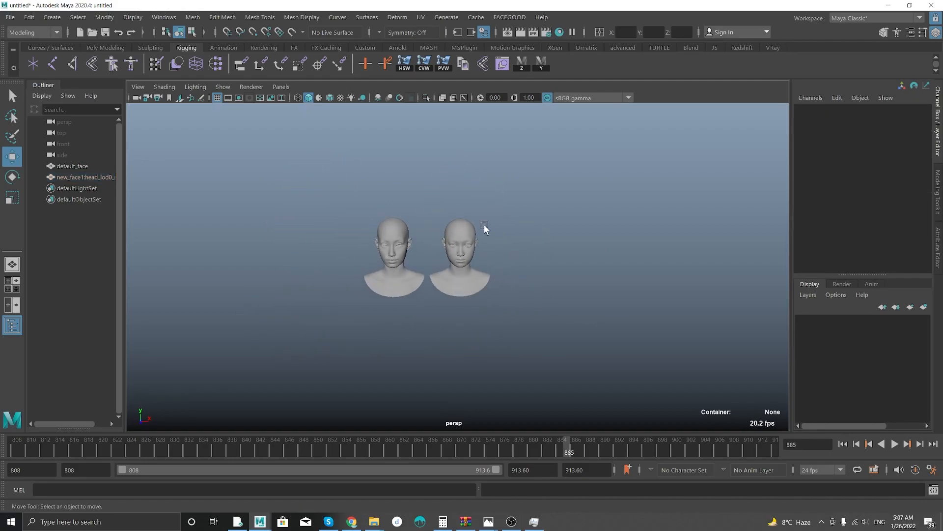
Move the imported new face mesh to about -18.4 along X and deselect it.
left_click_drag(486, 226, 459, 255)
right_click_drag(653, 356, 438, 326, "alt")
left_click_drag(521, 366, 503, 366)
right_click_drag(411, 261, 530, 347, "alt")
left_click(530, 346)
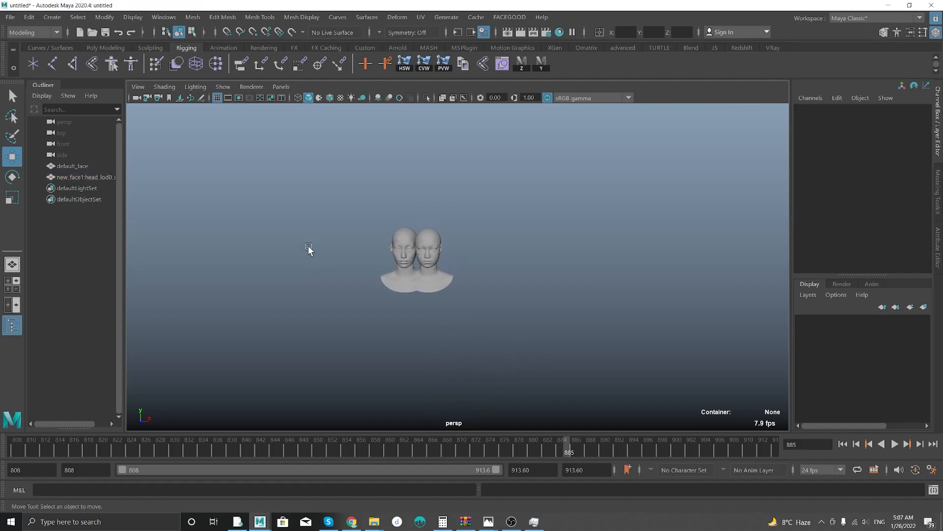
right_click_drag(310, 253, 476, 389, "alt")
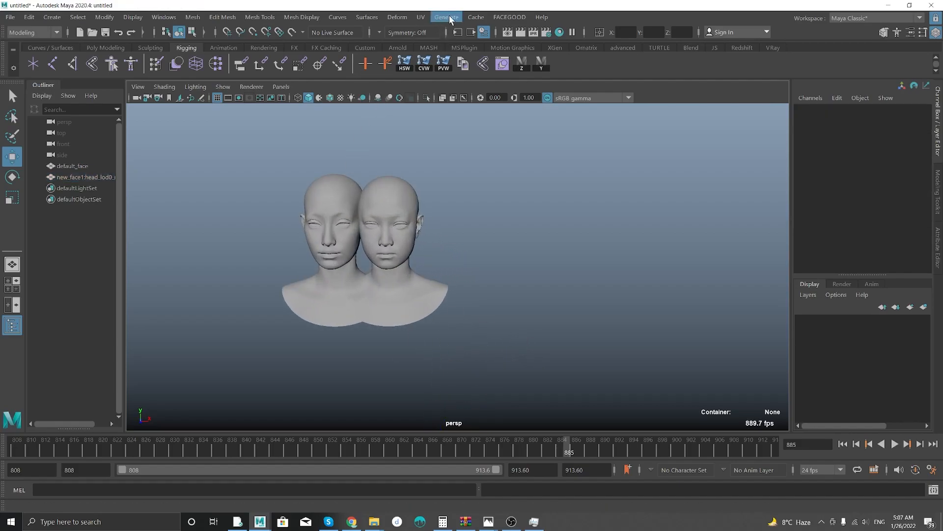
Import the face.abc Alembic cache at the scene root and select its animated head mesh.
left_click(476, 18)
mouse_move(530, 37)
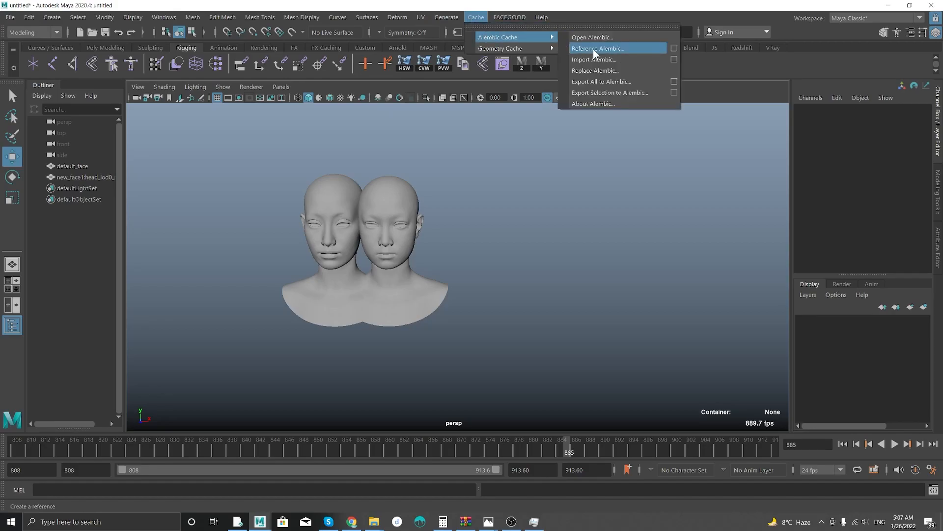
left_click(604, 60)
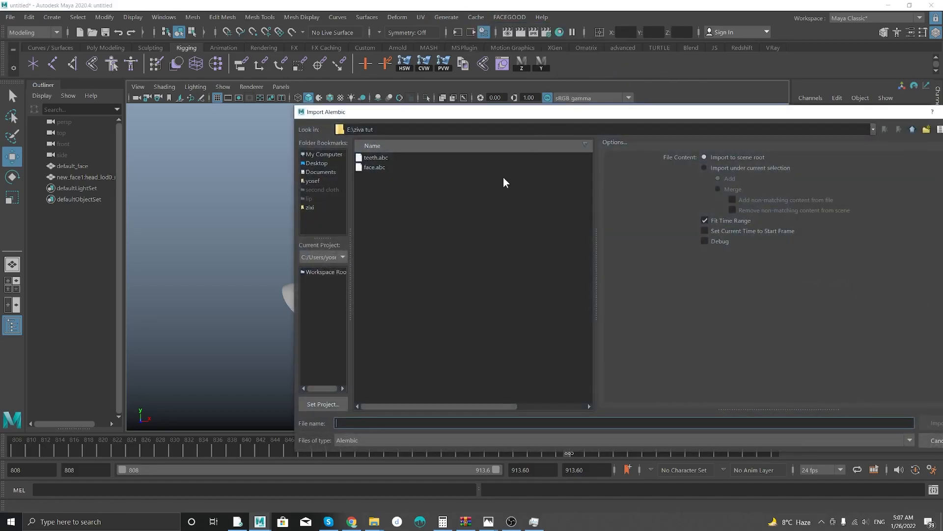
double_click(378, 168)
left_click_drag(446, 309, 376, 270, "alt")
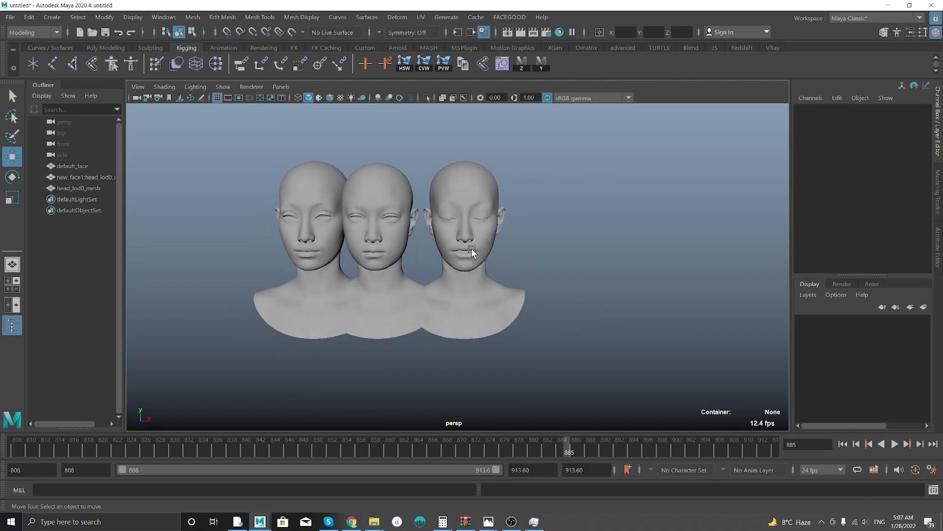
left_click(472, 251)
scroll(480, 285, "up", 3)
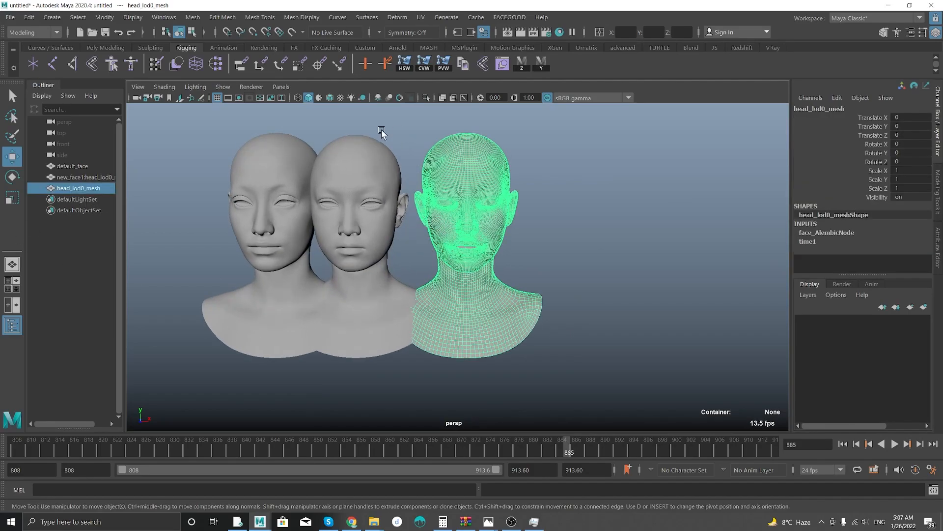
Rename the imported new face mesh, the middle head, as new_face2.
left_click(362, 182)
double_click(89, 180)
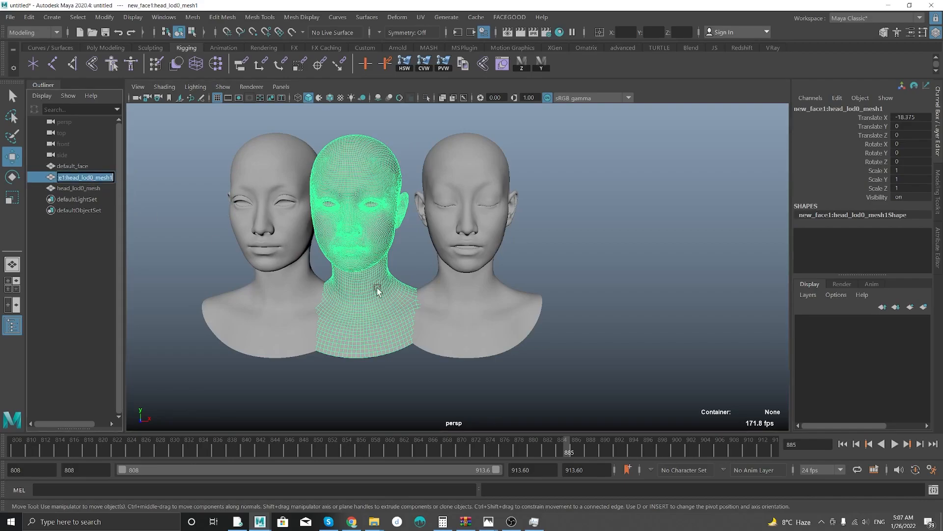
type("new")
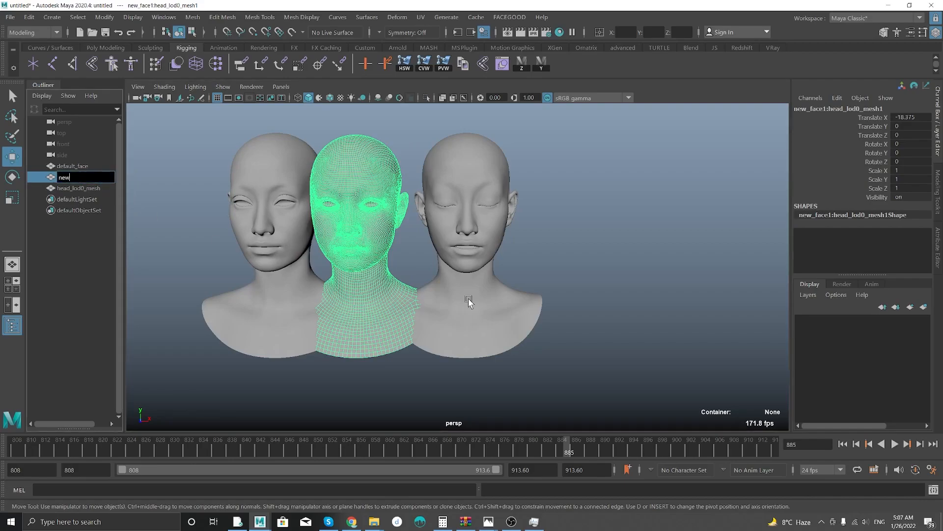
type("_face2")
key("Return")
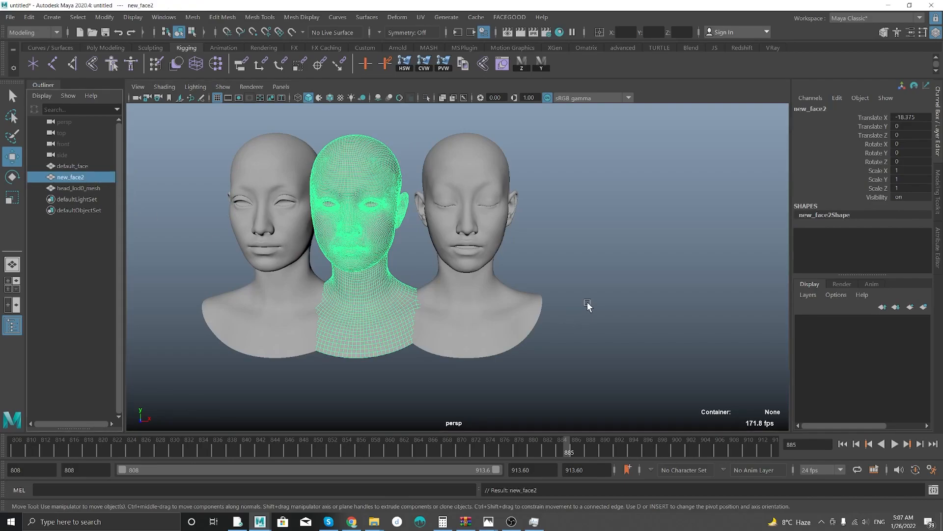
Rename the Alembic-driven head_lod0_mesh as alembic.
left_click(79, 189)
double_click(78, 188)
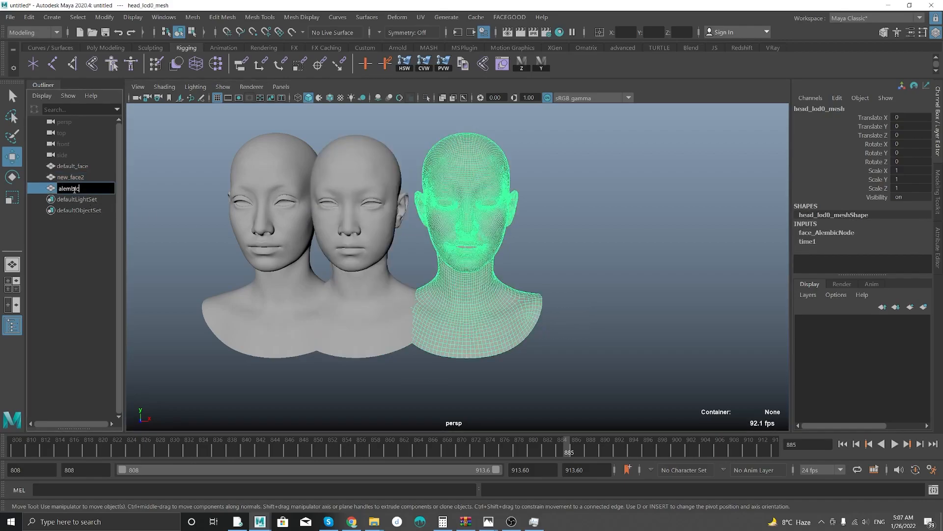
key("Return")
scroll(508, 266, "up", 2)
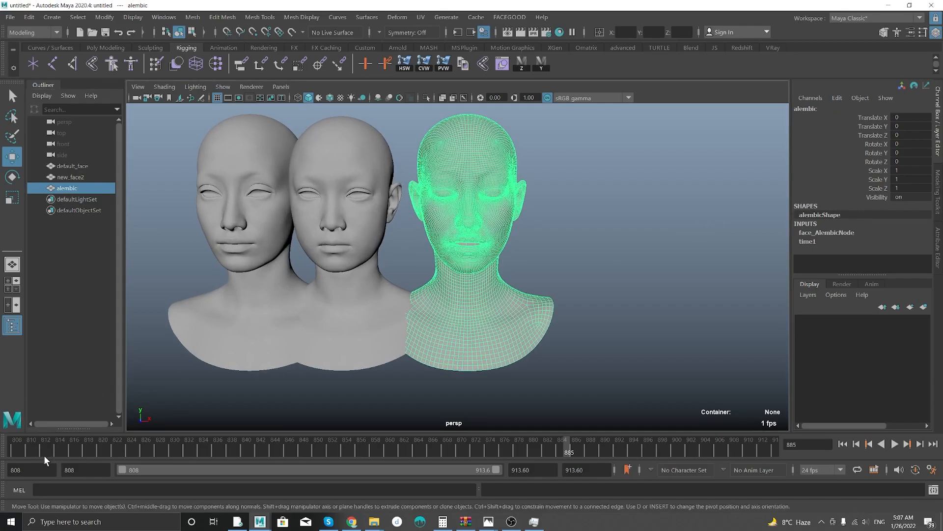
Scrub the animation to frame 824 and compare the alembic head with the two static heads.
left_click_drag(353, 209, 574, 289, "alt")
scroll(418, 270, "down", 3)
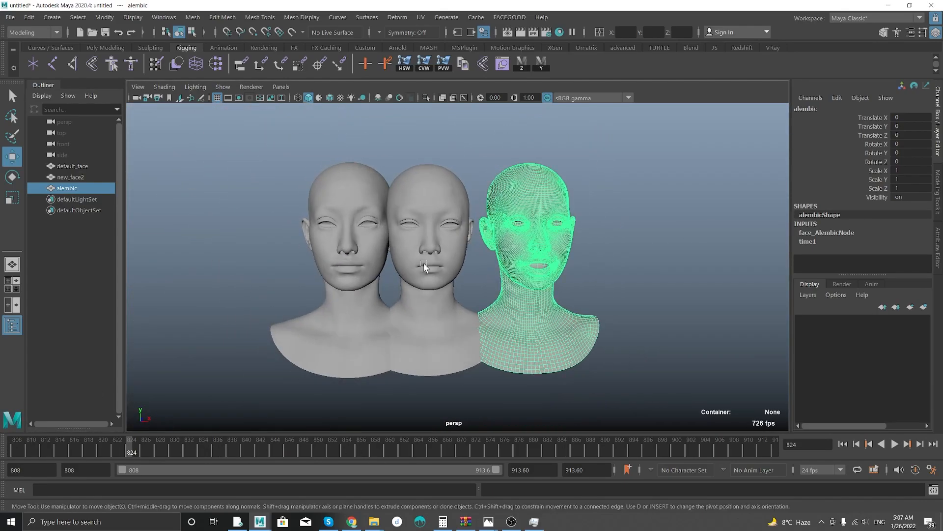
middle_click_drag(557, 220, 524, 237, "alt")
scroll(479, 292, "up", 2)
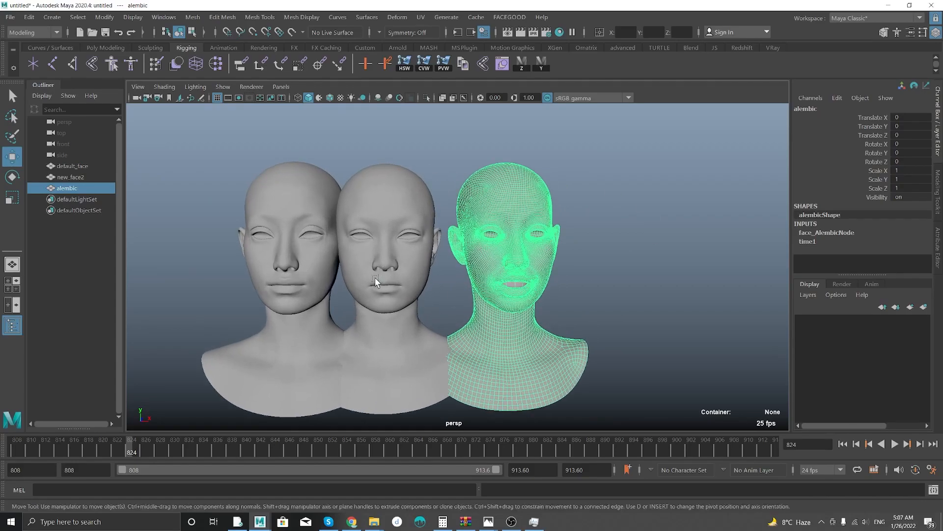
left_click_drag(375, 277, 372, 285)
scroll(400, 347, "down", 4)
left_click_drag(400, 347, 636, 335, "alt")
scroll(526, 339, "down", 5)
scroll(526, 362, "down", 4)
left_click_drag(526, 301, 468, 299, "alt")
scroll(423, 326, "up", 3)
middle_click_drag(423, 326, 438, 241, "alt")
left_click_drag(511, 349, 437, 352)
scroll(482, 311, "up", 5)
middle_click_drag(523, 250, 542, 278, "alt")
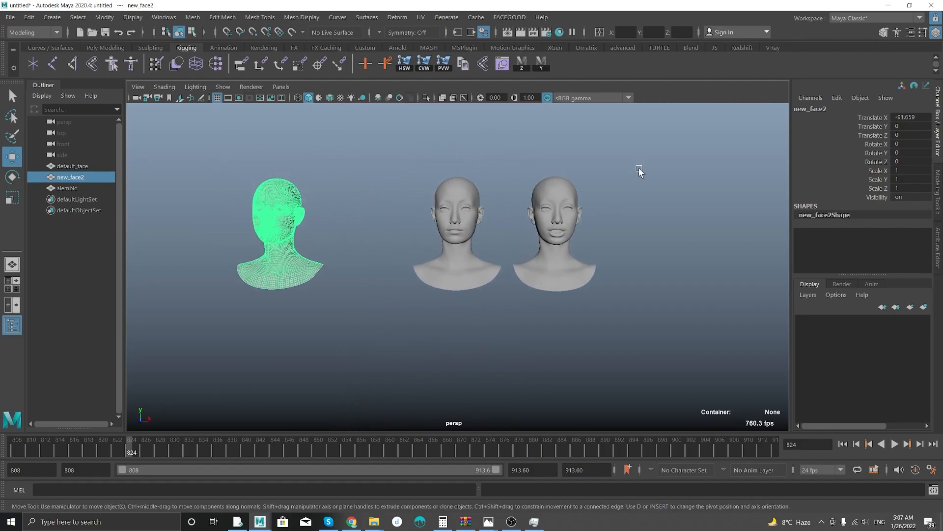
left_click(602, 160)
key("ctrl+z")
key("ctrl+z")
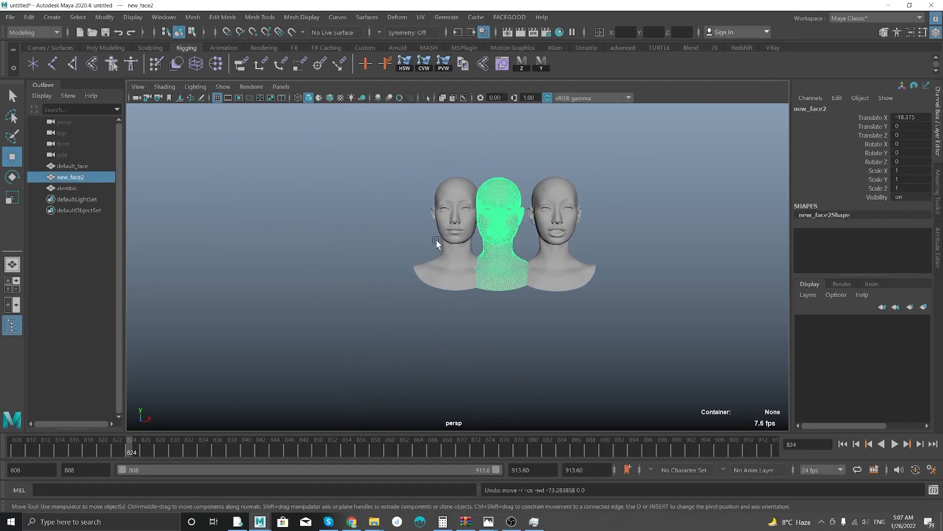
Move default_face well away from the other two heads, to a Translate X of about -110.8.
left_click(435, 257)
right_click_drag(536, 338, 264, 257, "alt")
left_click_drag(264, 256, 415, 377, "alt")
left_click_drag(498, 342, 410, 361)
key("ctrl+z")
left_click_drag(497, 348, 414, 376)
right_click_drag(365, 262, 400, 313, "alt")
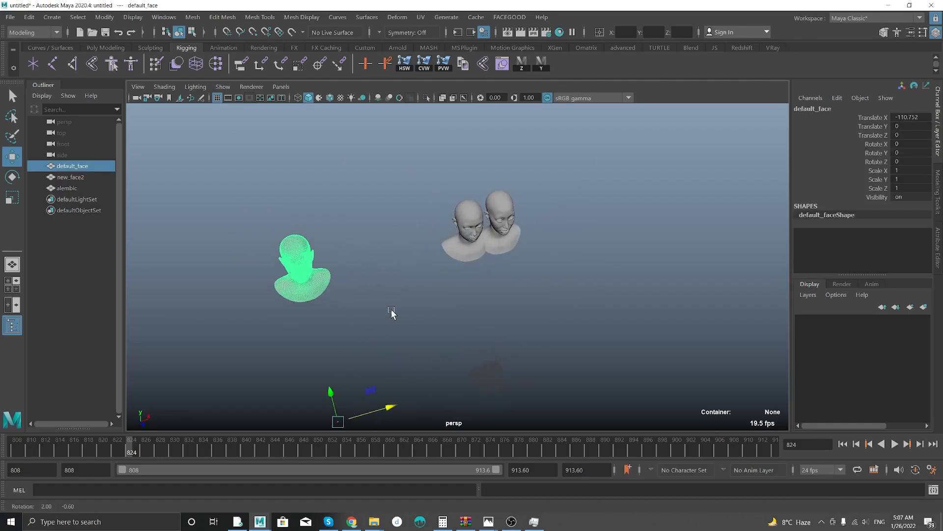
left_click_drag(400, 313, 367, 289, "alt")
middle_click_drag(292, 231, 313, 265, "alt")
right_click_drag(280, 265, 308, 294, "alt")
left_click_drag(281, 275, 278, 256, "alt")
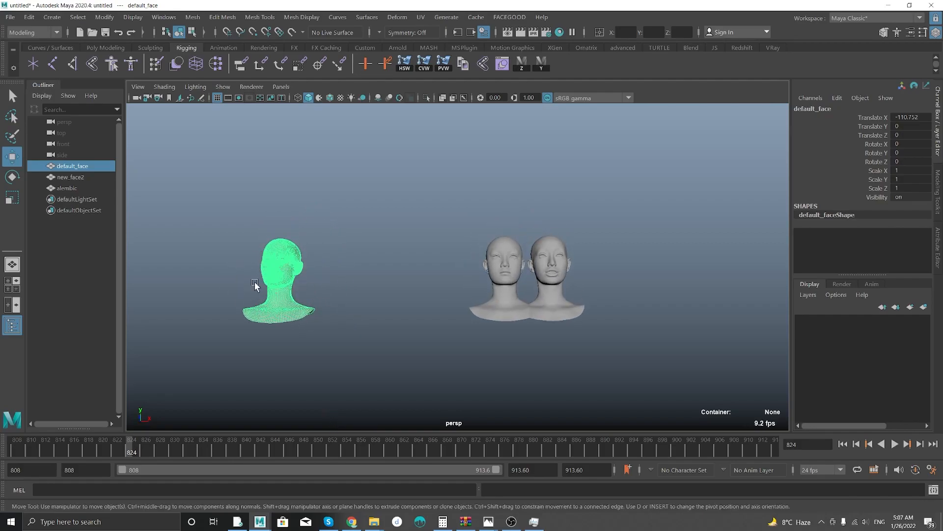
right_click_drag(251, 195, 275, 298, "alt")
Create a blend shape on default_face with new_face2 and alembic as its targets, selecting default_face last.
left_click_drag(374, 173, 481, 327)
key("f")
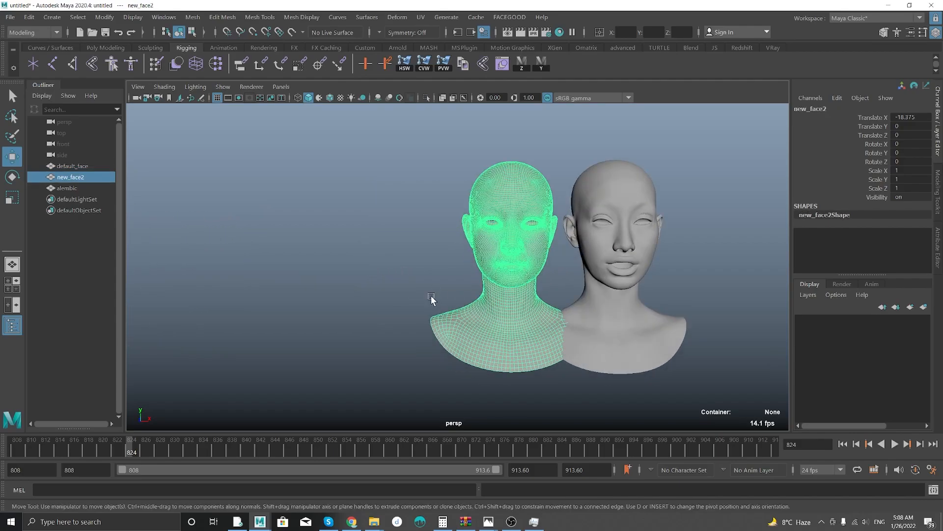
scroll(418, 303, "down", 5)
left_click_drag(447, 179, 467, 222)
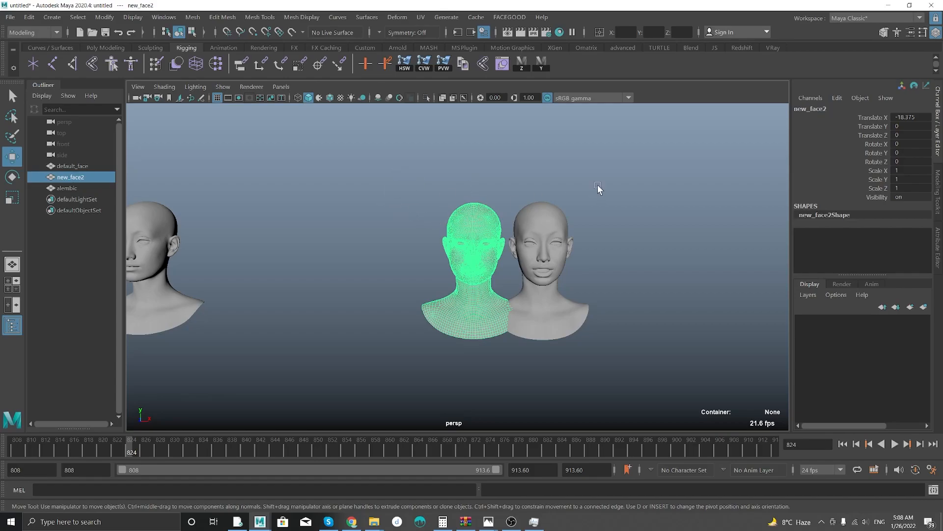
left_click_drag(550, 237, 549, 235, "shift")
middle_click_drag(224, 206, 484, 212, "alt")
left_click_drag(479, 143, 326, 249, "shift")
middle_click_drag(280, 258, 332, 263, "alt")
right_click_drag(332, 263, 431, 299, "alt")
key("space")
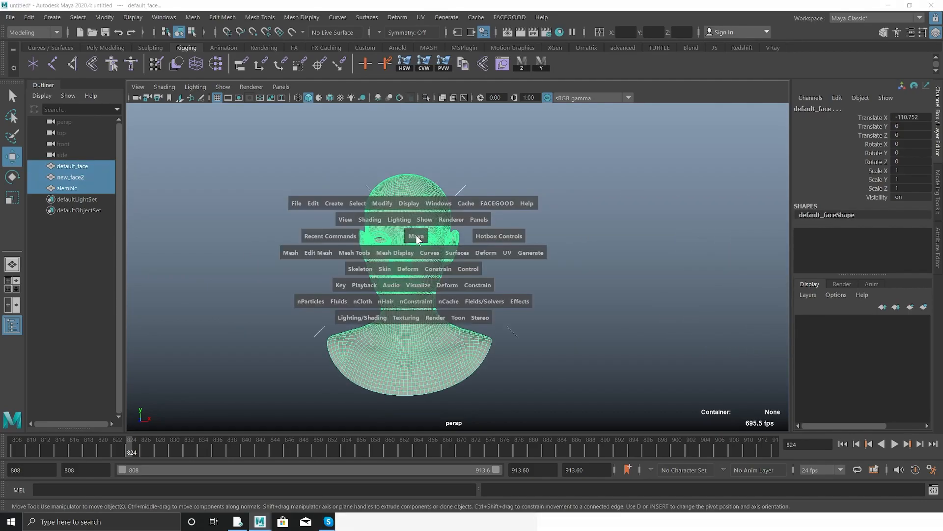
left_click_drag(414, 265, 440, 35)
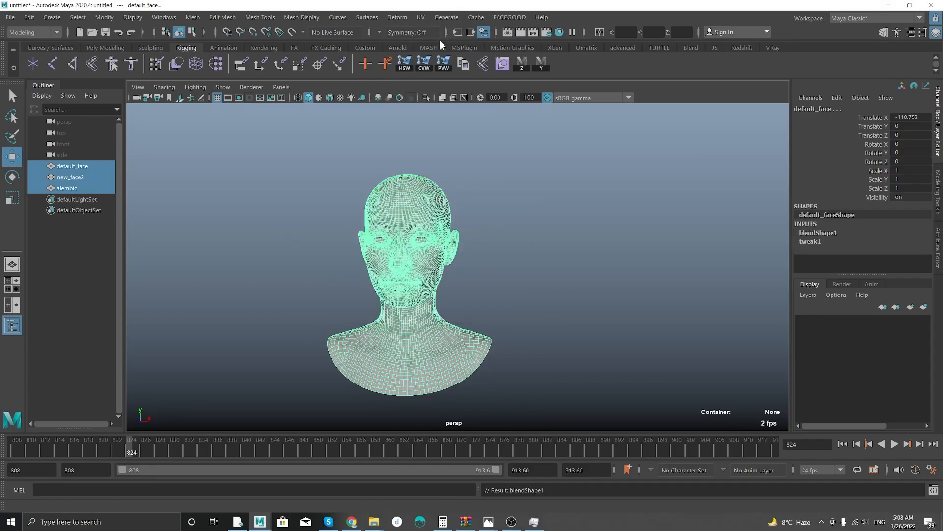
Select only default_face and show the attributes of its blendShape1 node.
left_click_drag(490, 263, 457, 224, "alt")
left_click_drag(464, 170, 373, 224)
key("space")
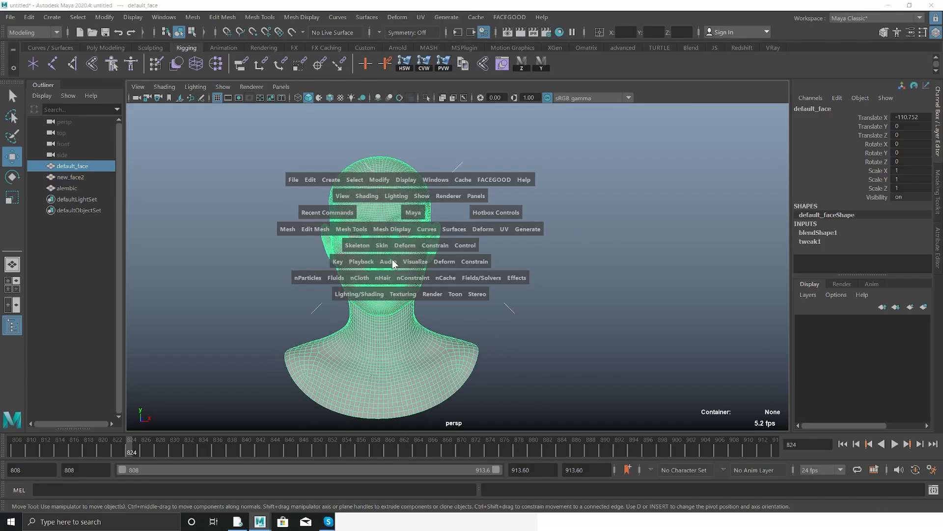
left_click(492, 229)
left_click(275, 98)
scroll(469, 259, "down", 2)
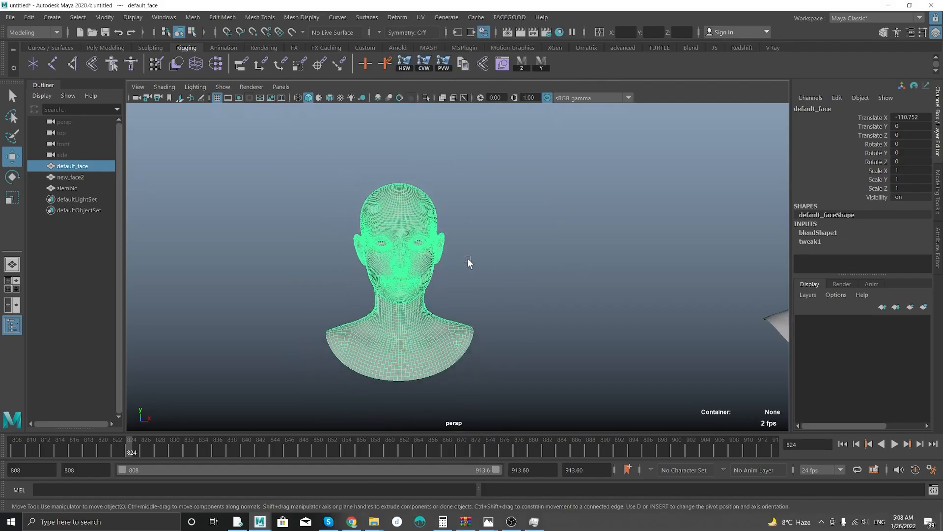
key("ctrl+a")
left_click(817, 108)
middle_click_drag(244, 251, 339, 271, "alt")
Set the new_face2 and alembic blend shape weights both to 1, and deselect default_face.
left_click_drag(719, 202, 649, 199)
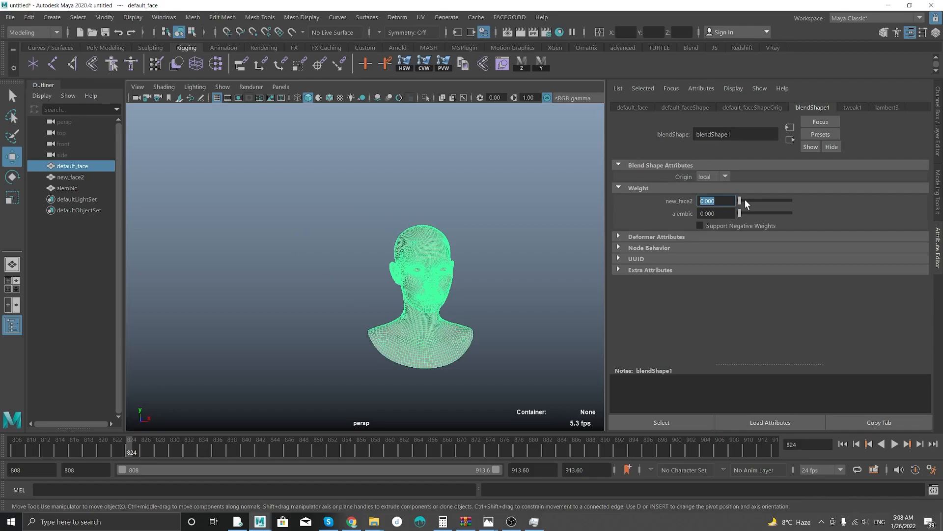
type("1")
key("Return")
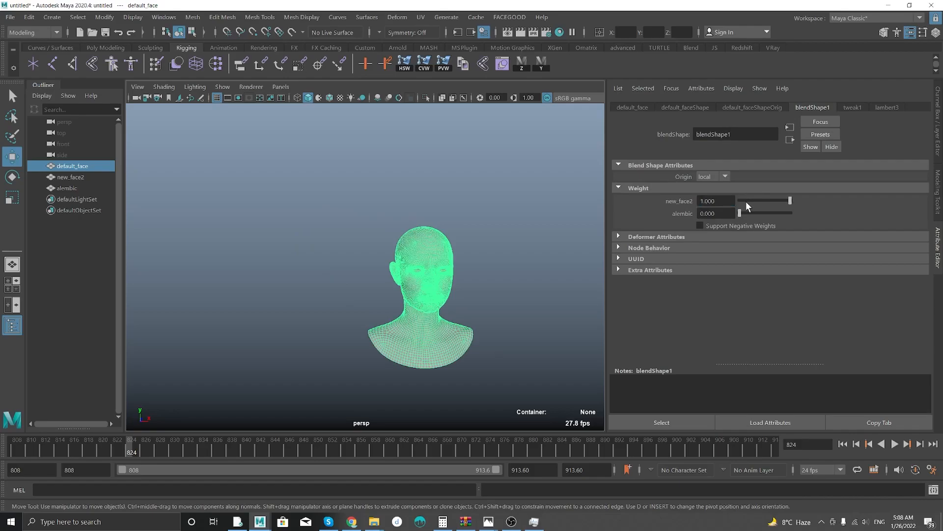
double_click(731, 212)
key("Return")
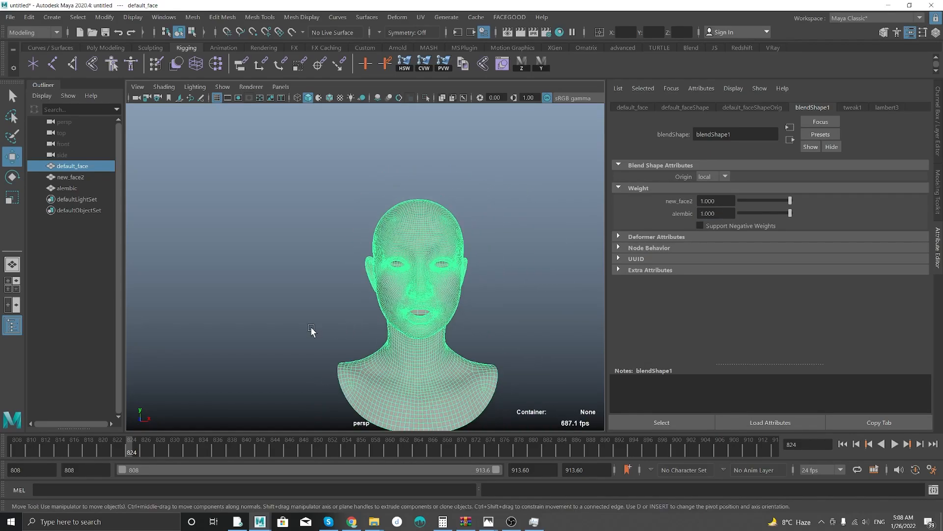
left_click(280, 320)
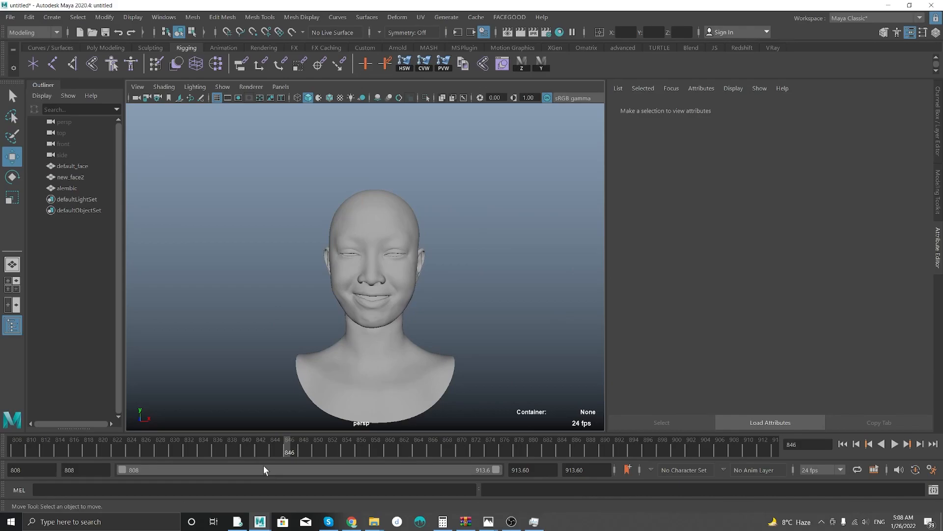
Move default_face along X to the far side of the alembic head from new_face2 and deselect it for comparison.
scroll(248, 252, "down", 5)
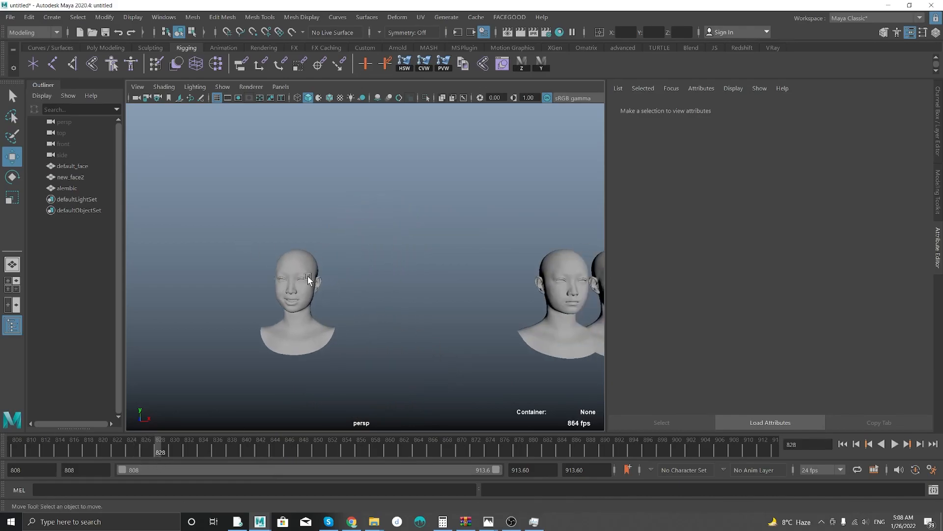
left_click(307, 281)
scroll(396, 379, "down", 5)
left_click_drag(398, 402, 523, 423)
scroll(543, 349, "up", 5)
scroll(316, 271, "up", 4)
middle_click_drag(543, 350, 343, 330, "alt")
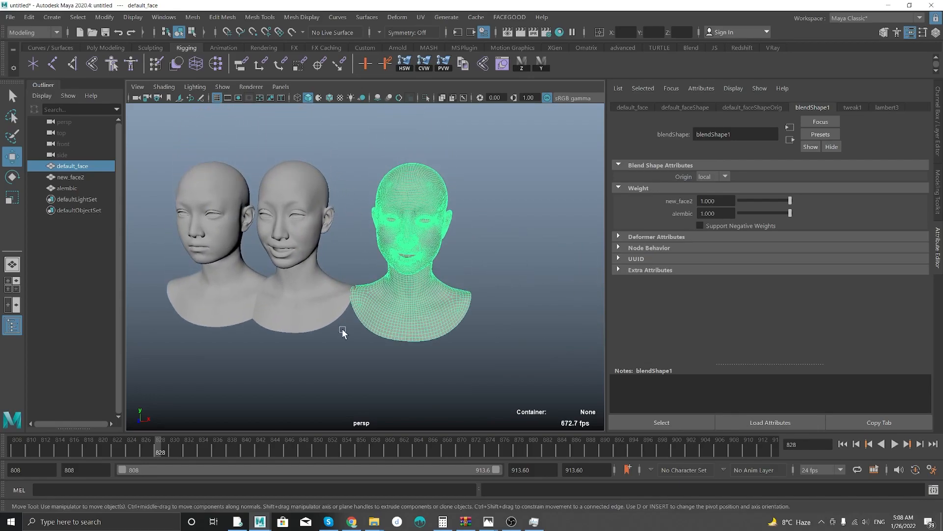
left_click_drag(342, 330, 381, 305, "alt")
left_click(476, 274)
left_click_drag(432, 263, 420, 255, "alt")
middle_click_drag(393, 244, 413, 269, "alt")
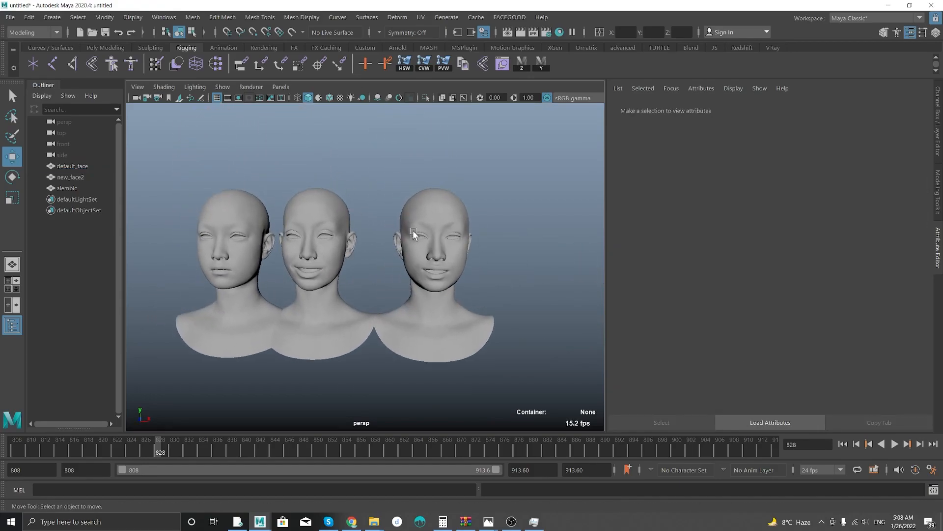
Play the facial animation to compare the three heads, and stop playback after checking the expression.
middle_click_drag(413, 232, 425, 305, "alt")
key("alt+v")
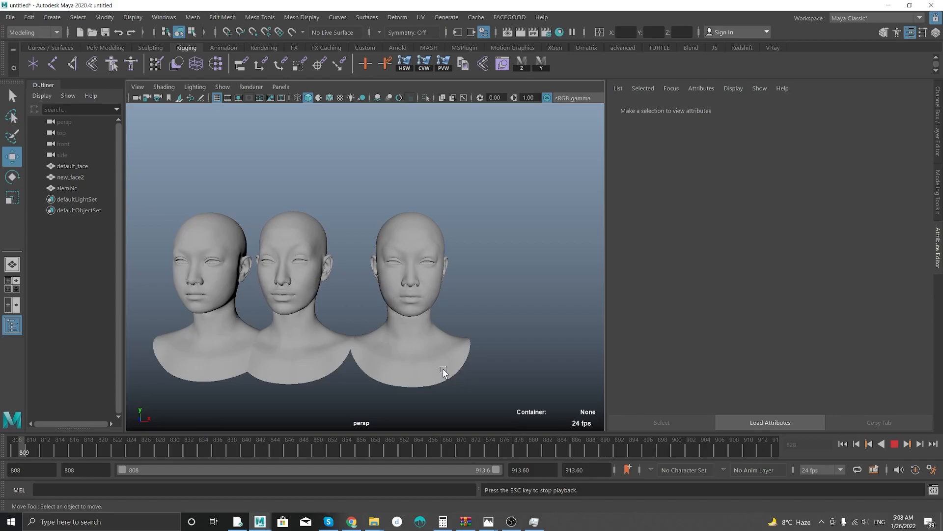
key("Escape")
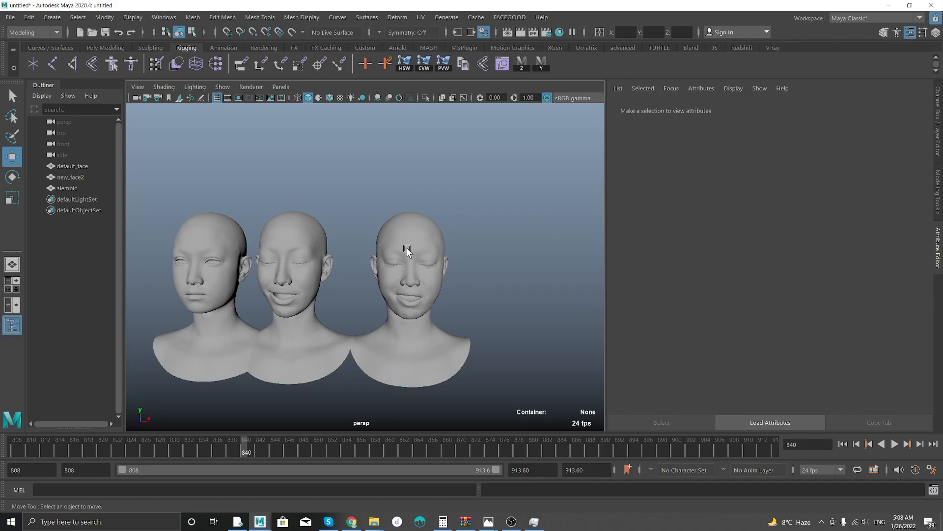
middle_click_drag(409, 250, 435, 239, "alt")
Switch to the Maya session with zixi_full_rig.ma and inspect the character's head up close.
mouse_move(259, 525)
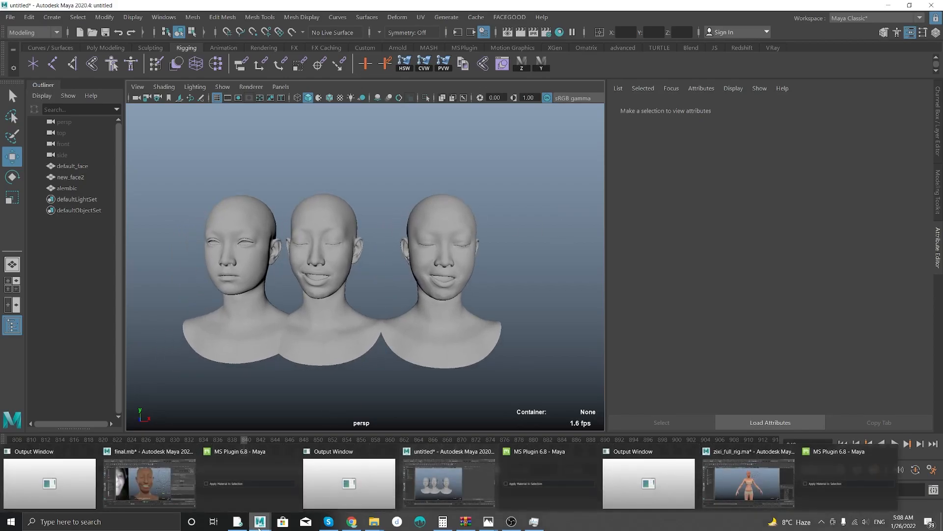
left_click(751, 491)
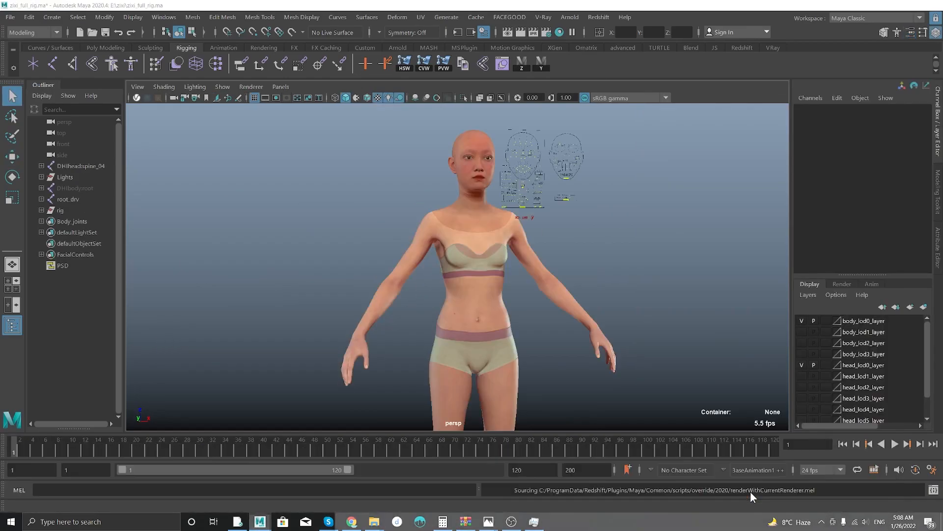
scroll(484, 265, "up", 10)
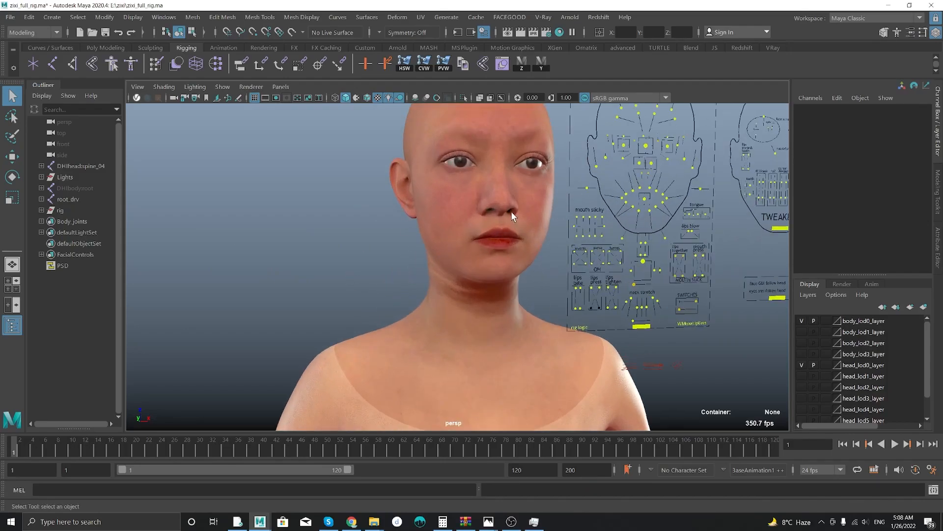
left_click_drag(466, 221, 449, 101, "alt")
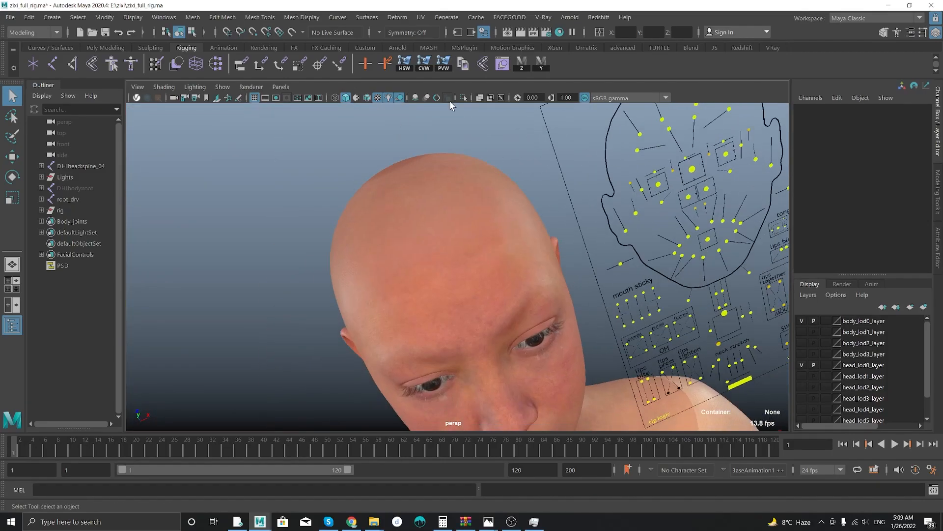
Run the saved Z-up script to reset the scene to the default view, and frame the character's head.
left_click(522, 63)
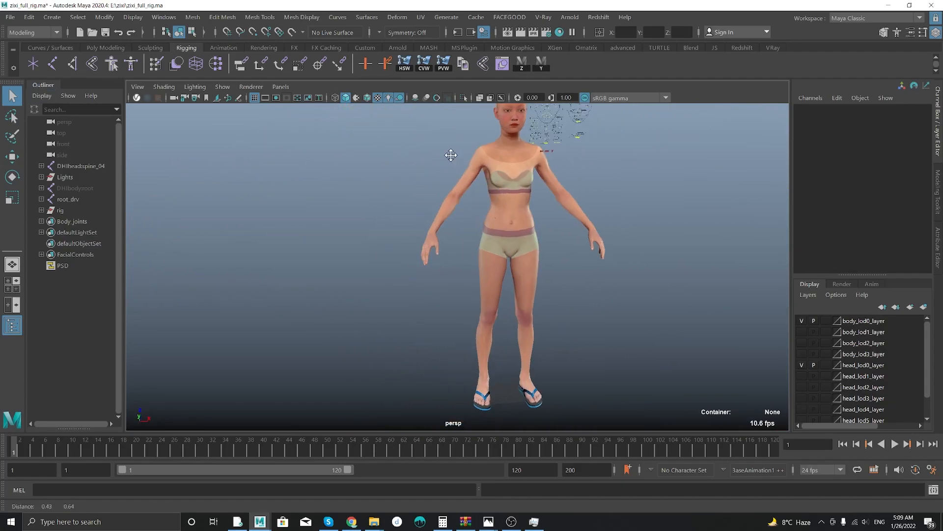
middle_click_drag(452, 152, 378, 325, "alt")
right_click_drag(377, 325, 529, 339, "alt")
left_click_drag(304, 327, 359, 322, "alt")
middle_click_drag(359, 322, 423, 239, "alt")
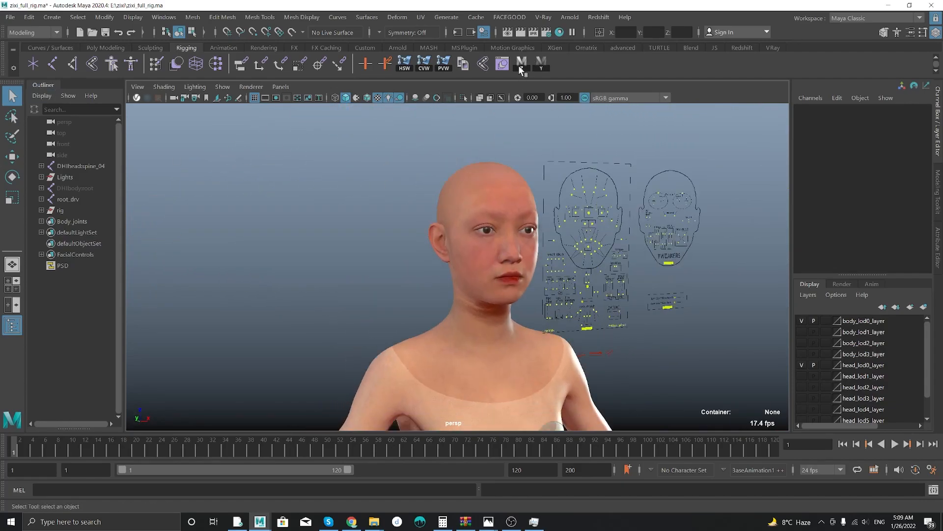
Open the Z-up shelf script for editing, review its setUpAxis and GoToDefaultView commands, and close the editor.
right_click(522, 70)
left_click(541, 89)
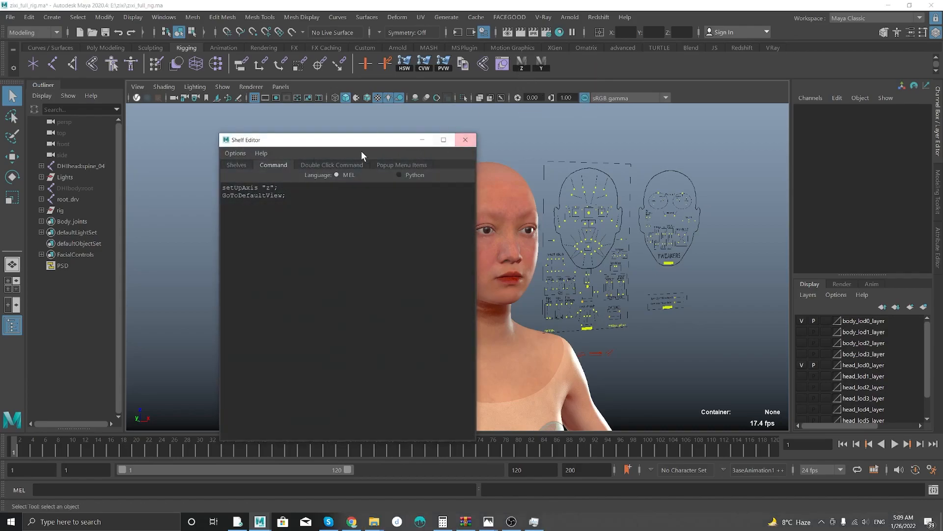
left_click_drag(352, 143, 594, 177)
key("ctrl+a")
left_click(559, 274)
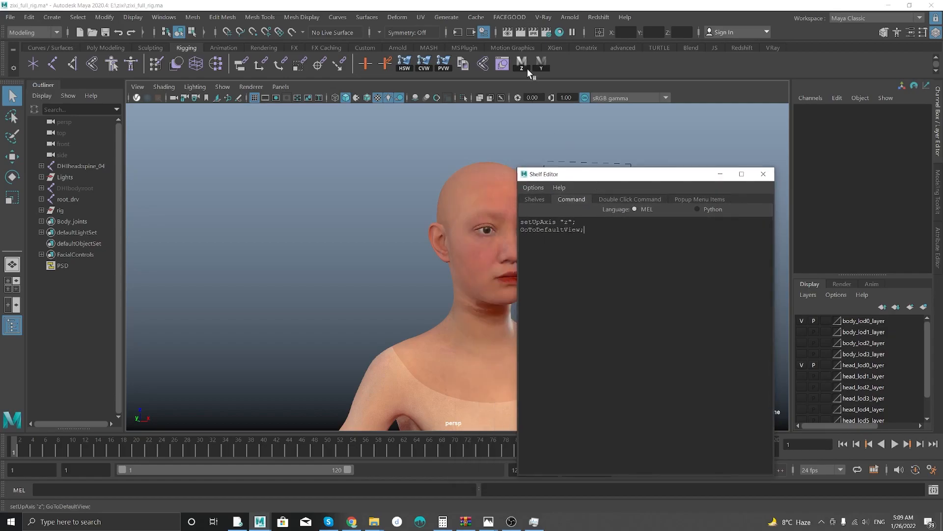
left_click_drag(592, 234, 549, 222)
left_click(541, 240)
left_click(556, 260)
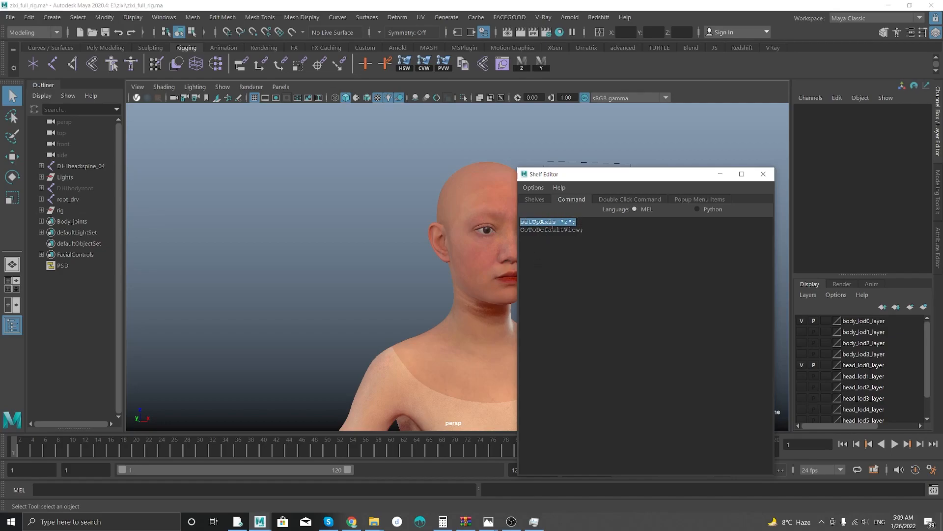
left_click(570, 221)
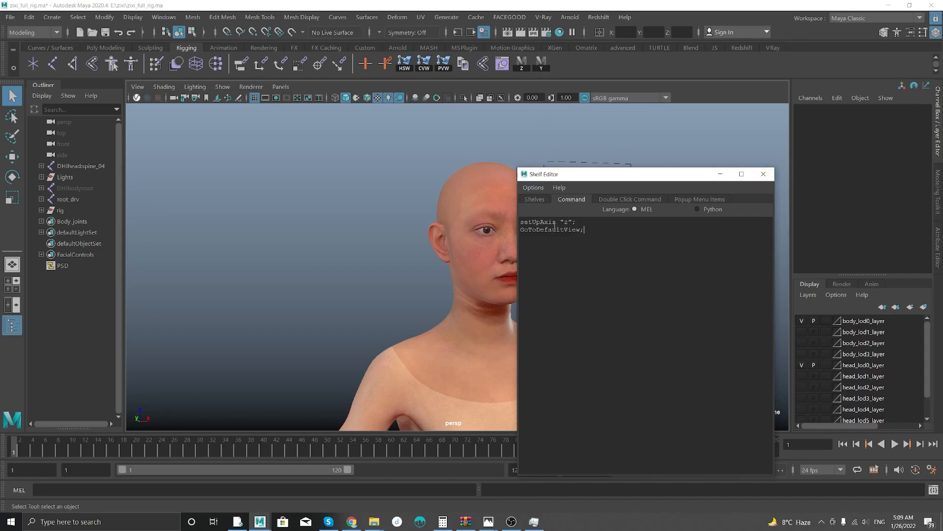
left_click(762, 177)
Hide the character's eyelashes mesh eyelashes_lod0_mesh and clear the selection.
right_click_drag(497, 207, 336, 271, "alt")
middle_click_drag(336, 271, 352, 286, "alt")
middle_click_drag(372, 211, 406, 228, "alt")
right_click_drag(406, 228, 457, 295, "alt")
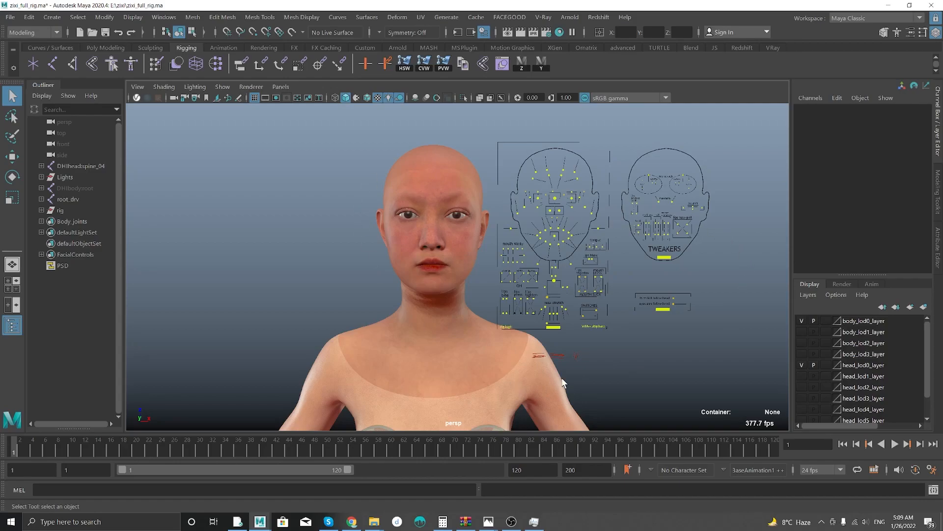
right_click_drag(260, 193, 371, 252, "alt")
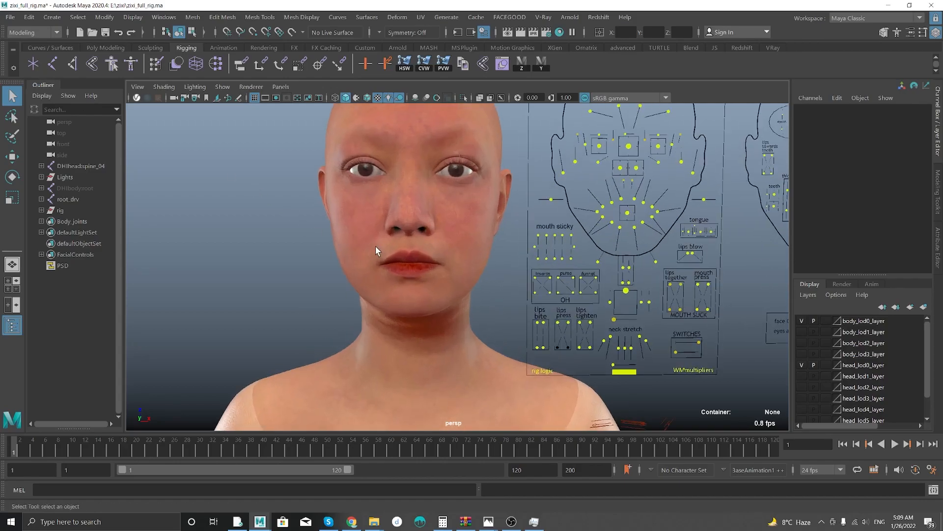
middle_click_drag(315, 222, 329, 242, "alt")
middle_click_drag(483, 231, 457, 250, "alt")
left_click(480, 212)
key("ctrl+h")
right_click_drag(337, 274, 425, 258, "alt")
middle_click_drag(425, 259, 431, 235, "alt")
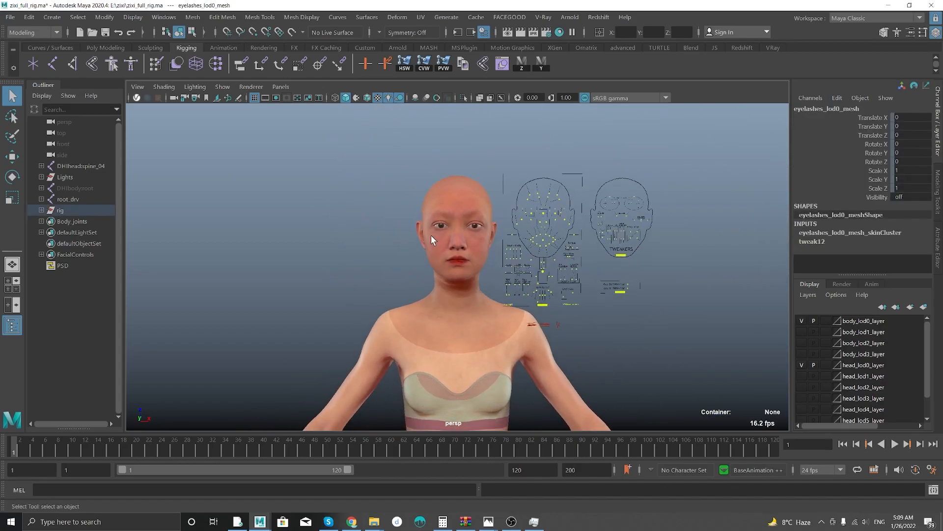
left_click(344, 197)
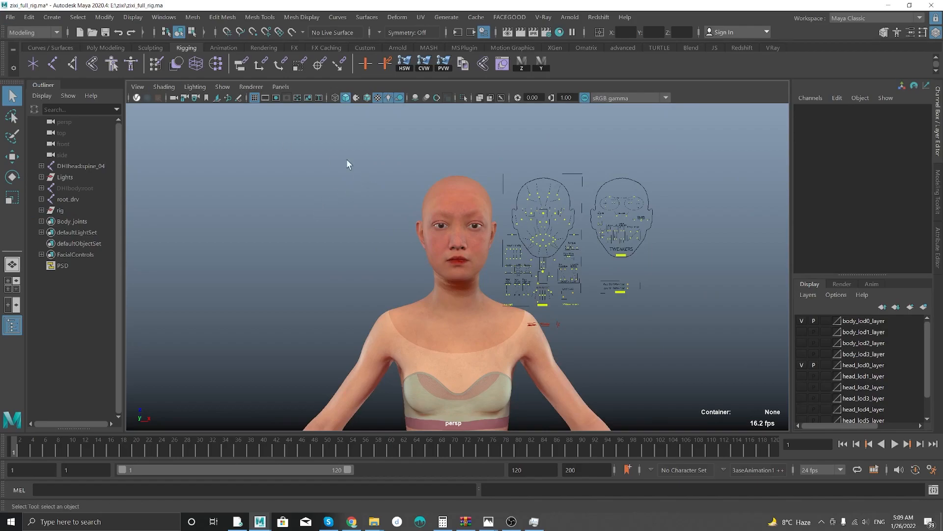
Import face.obj from the E:\ziva tut folder into the rig scene.
left_click(10, 17)
left_click(79, 140)
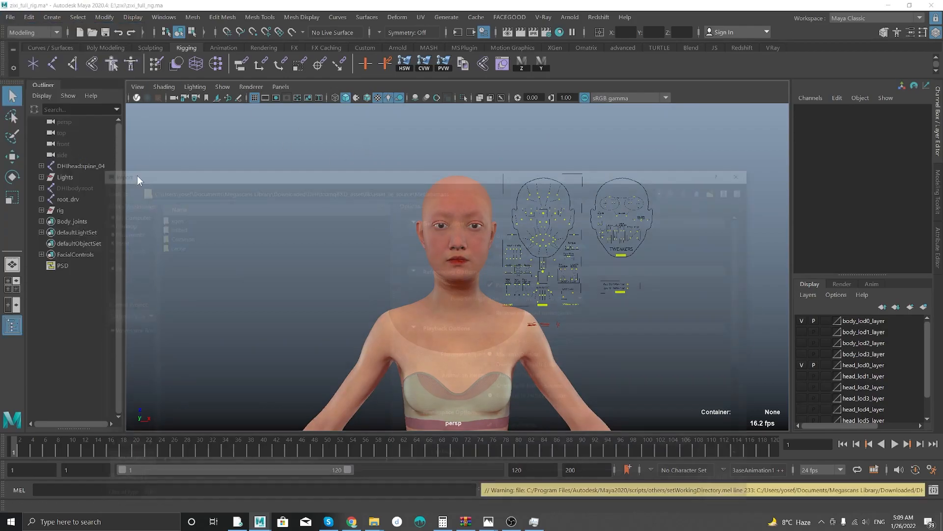
left_click(123, 214)
double_click(180, 217)
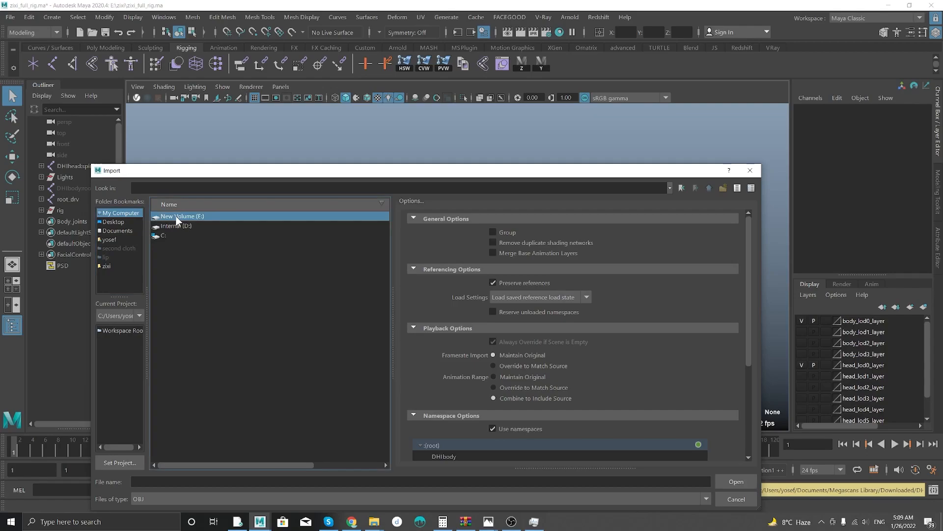
double_click(188, 226)
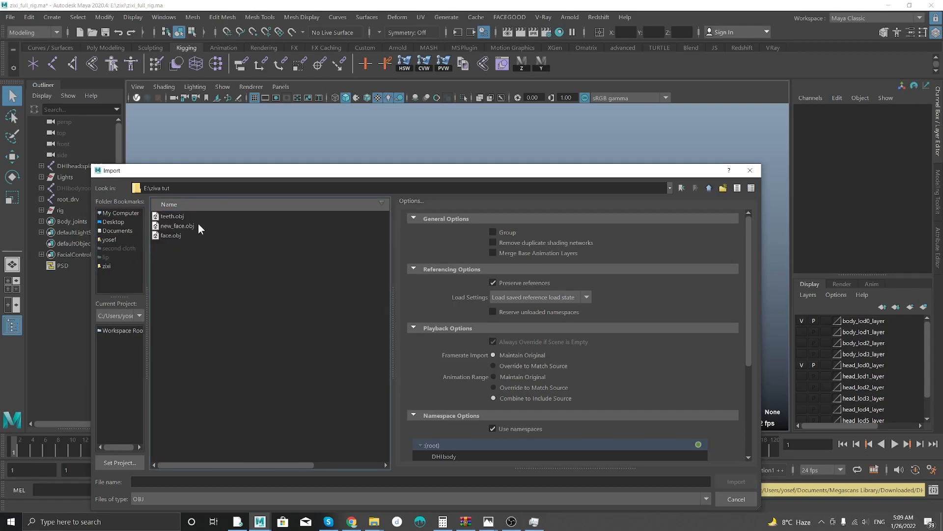
double_click(170, 236)
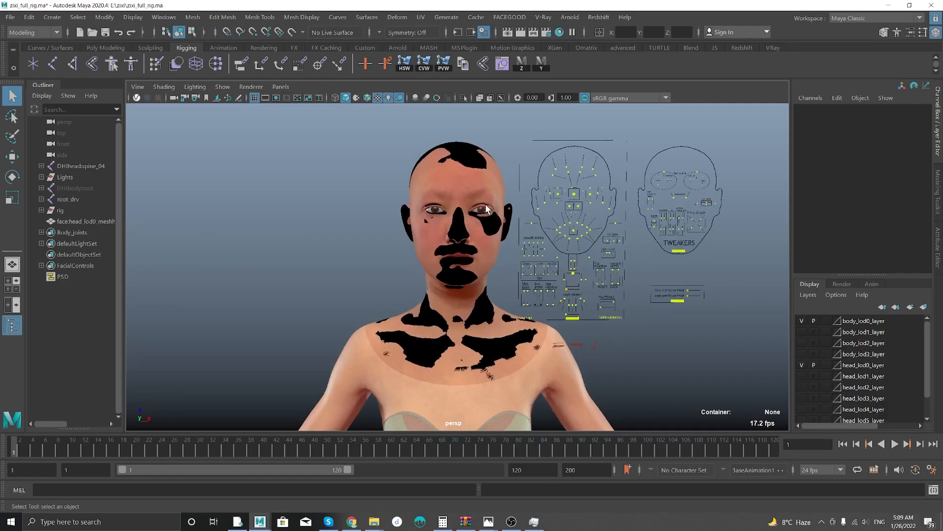
Move the imported face mesh along X to about -36.3, beside the character.
left_click(460, 154)
key("w")
scroll(282, 253, "down", 5)
left_click_drag(282, 253, 471, 382, "alt")
left_click_drag(471, 382, 352, 310, "alt")
scroll(352, 309, "up", 5)
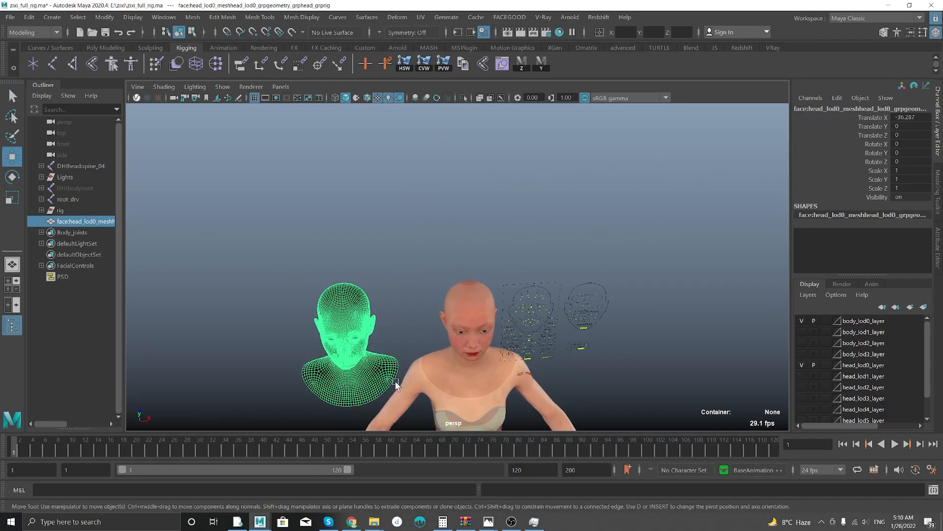
Assign a new Lambert material to the imported face mesh and deselect it.
middle_click_drag(228, 274, 328, 219, "alt")
scroll(372, 276, "up", 3)
right_click_drag(373, 277, 411, 278)
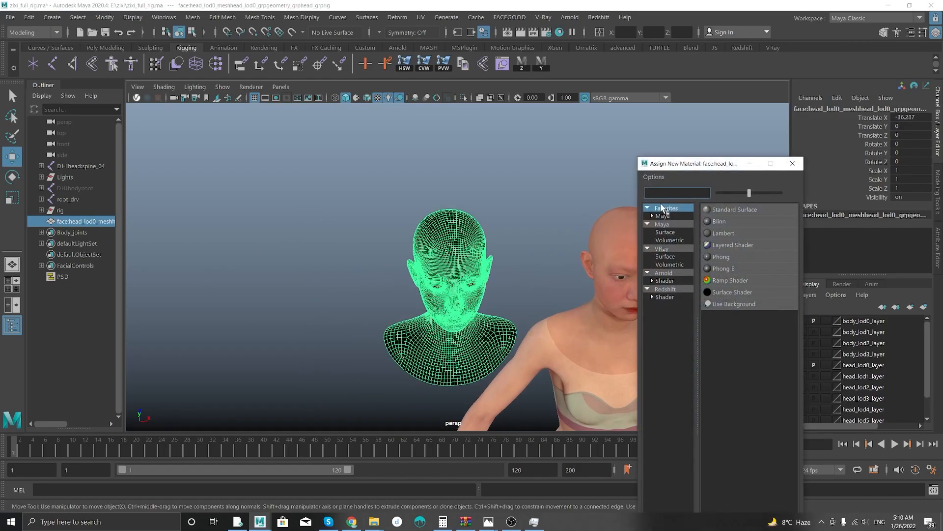
left_click(720, 236)
left_click_drag(358, 270, 440, 314, "alt")
scroll(440, 314, "up", 4)
left_click_drag(275, 231, 316, 250, "alt")
left_click_drag(223, 218, 280, 233, "alt")
left_click(498, 289)
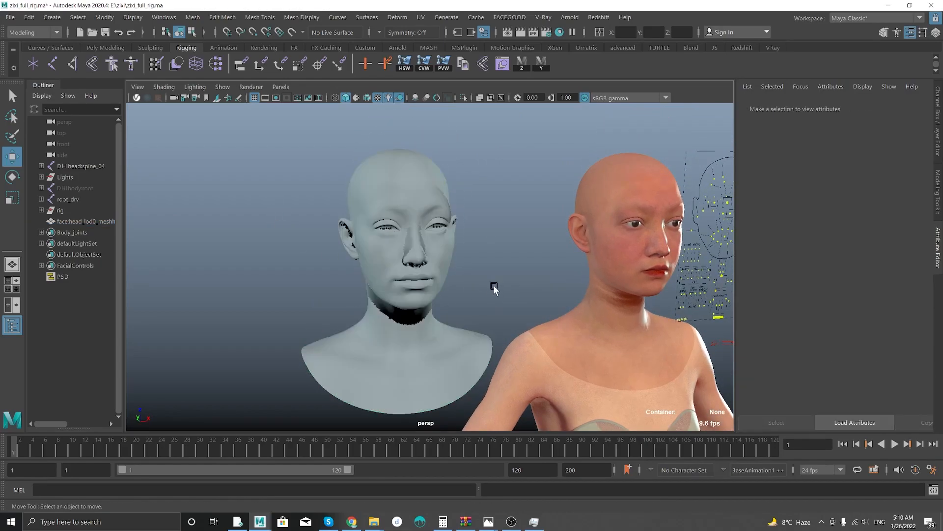
Examine the imported grey head next to the full-body rig from several distances and angles.
right_click_drag(305, 253, 348, 295, "alt")
right_click_drag(471, 274, 187, 229, "alt")
right_click_drag(303, 256, 353, 286, "alt")
middle_click_drag(548, 328, 535, 236, "alt")
left_click_drag(535, 250, 519, 304, "alt")
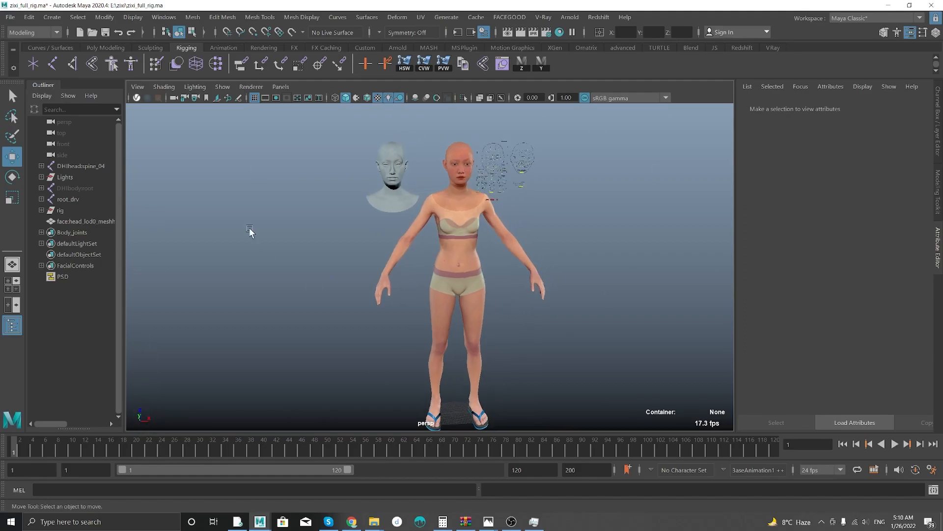
middle_click_drag(322, 269, 348, 314, "alt")
right_click_drag(274, 251, 396, 329, "alt")
middle_click_drag(372, 161, 332, 222, "alt")
right_click_drag(332, 222, 358, 261, "alt")
left_click_drag(358, 261, 364, 221, "alt")
middle_click_drag(406, 217, 383, 297, "alt")
Select the rig's head_lod0_mesh and the imported head in turn to compare the two meshes.
left_click(493, 229)
left_click_drag(443, 211, 393, 237, "alt")
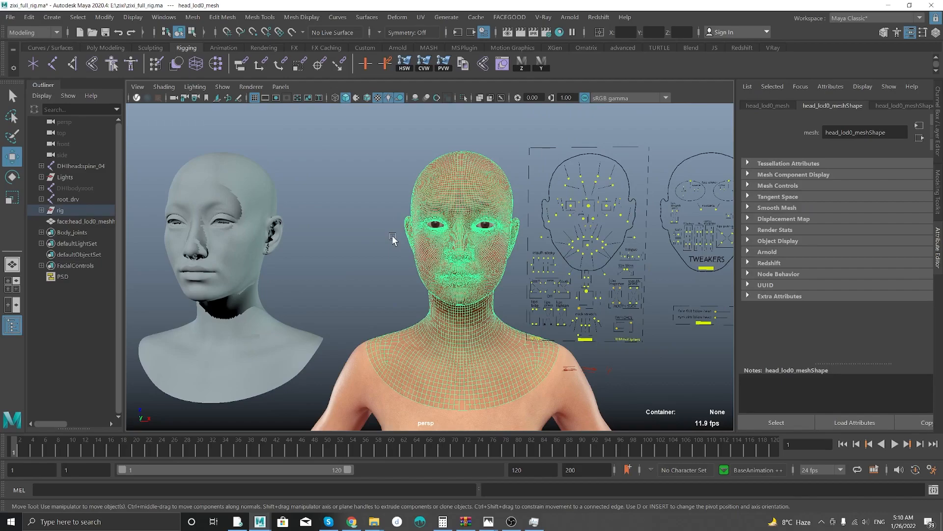
right_click_drag(392, 240, 375, 255, "alt")
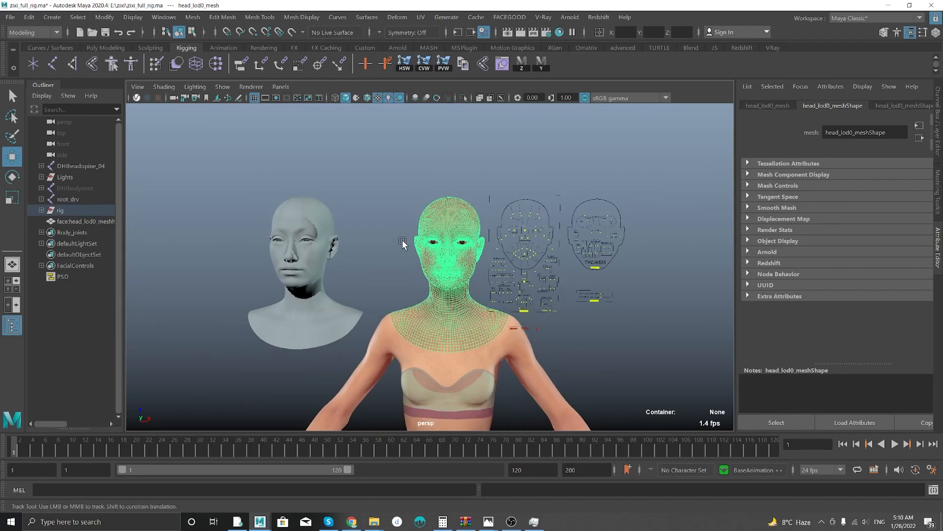
left_click_drag(402, 247, 364, 257, "alt")
left_click(325, 272)
right_click_drag(355, 282, 344, 335, "alt")
left_click_drag(424, 320, 408, 299, "alt")
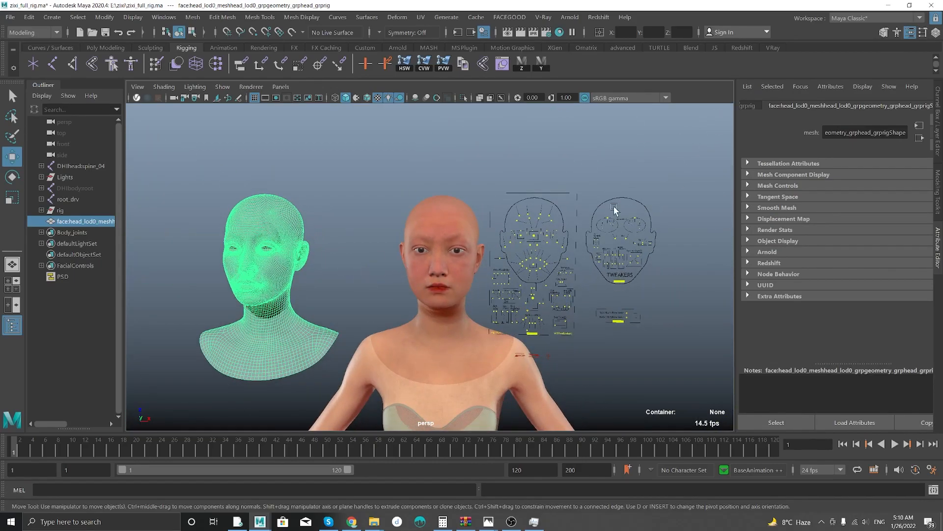
right_click_drag(526, 295, 225, 236, "alt")
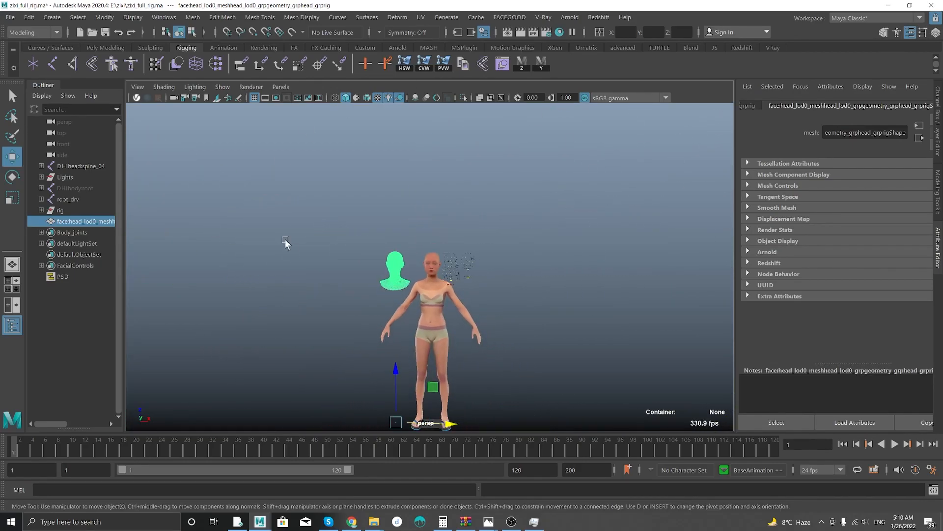
left_click_drag(309, 273, 320, 292, "alt")
right_click_drag(320, 292, 400, 368, "alt")
middle_click_drag(359, 347, 369, 232, "alt")
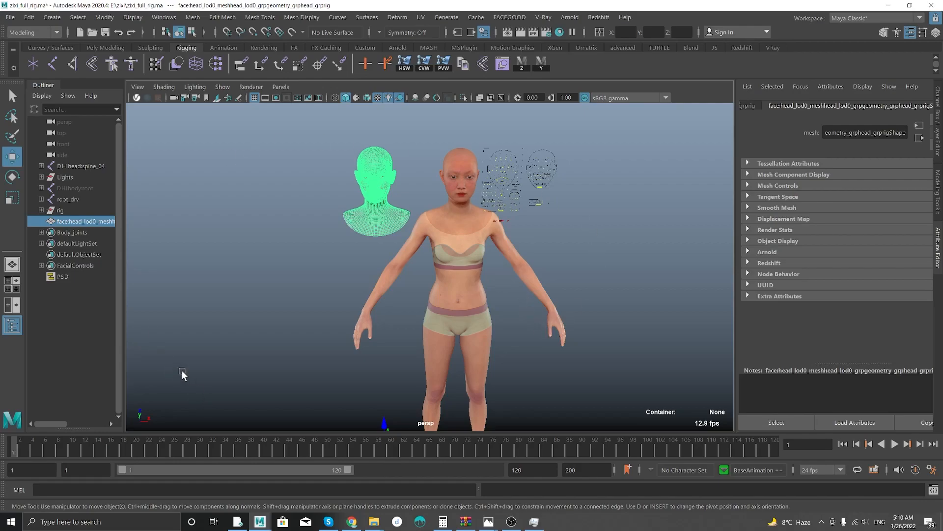
left_click_drag(354, 311, 340, 309, "alt")
middle_click_drag(340, 308, 354, 355, "alt")
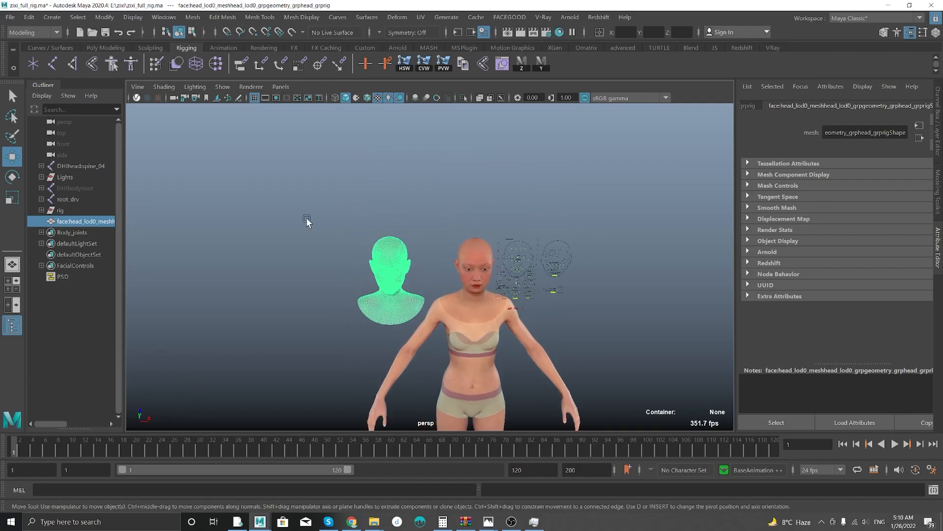
right_click_drag(308, 220, 383, 318, "alt")
right_click_drag(457, 296, 346, 314, "alt")
left_click_drag(337, 266, 286, 206, "alt")
middle_click_drag(287, 207, 274, 229, "alt")
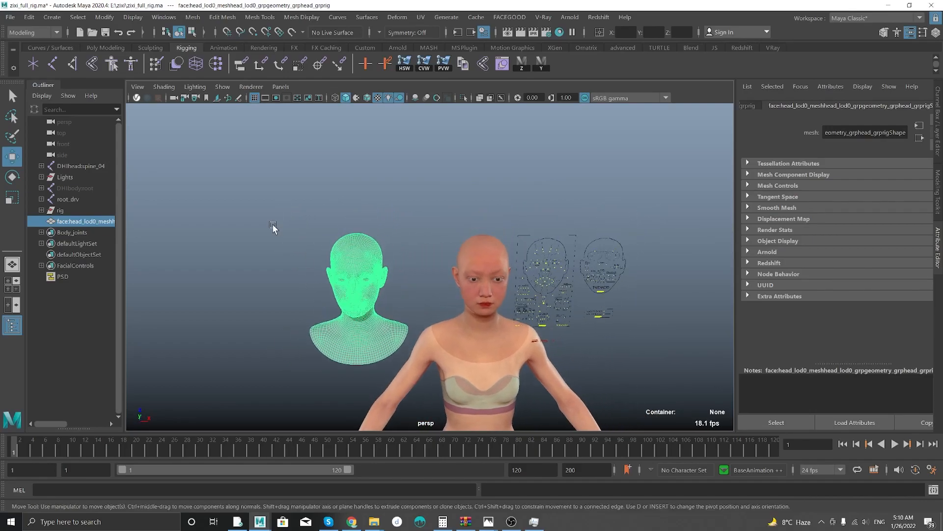
Rename the imported head mesh to default_pose.
left_click(271, 224)
left_click(376, 292)
double_click(80, 222)
type("def")
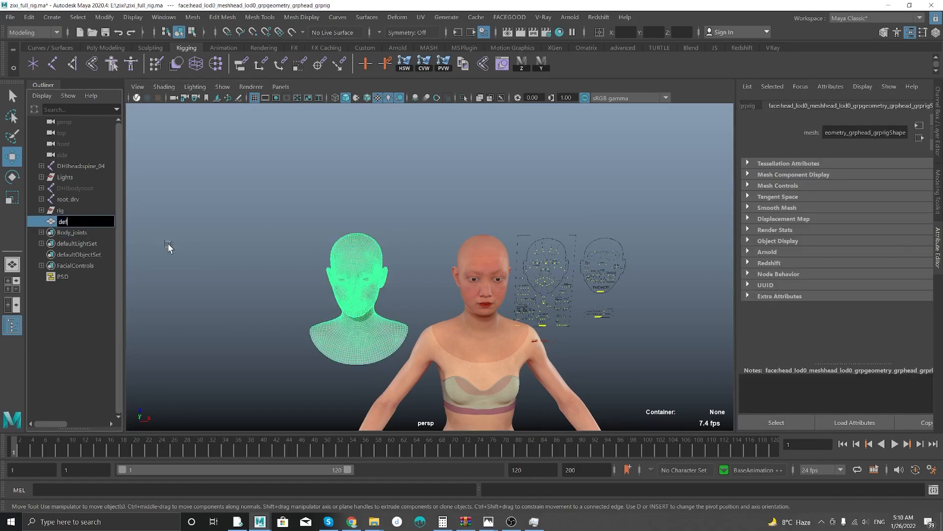
type("ault_pose")
key("Return")
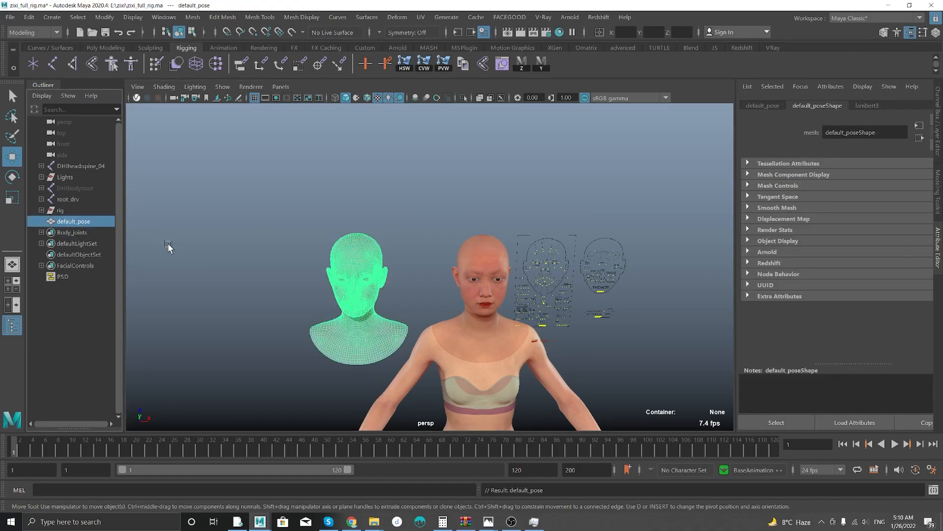
Duplicate the rig's head_lod0_mesh and unlock the copy's translate, rotate and scale channels.
left_click(461, 305)
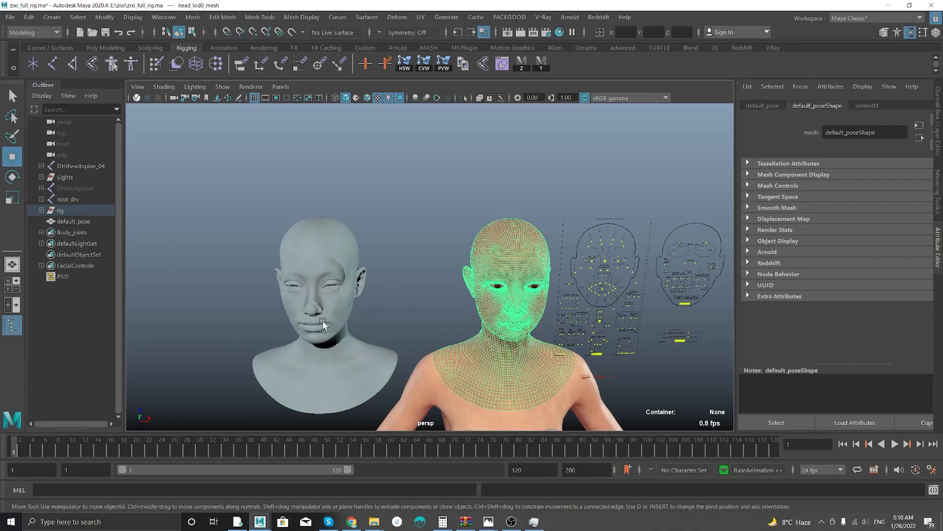
scroll(373, 291, "down", 3)
scroll(373, 290, "down", 3)
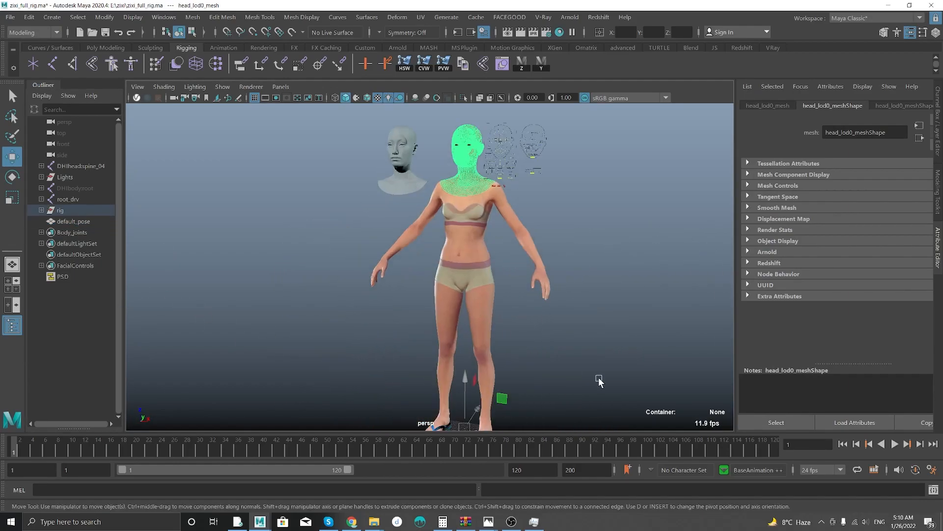
key("ctrl+d")
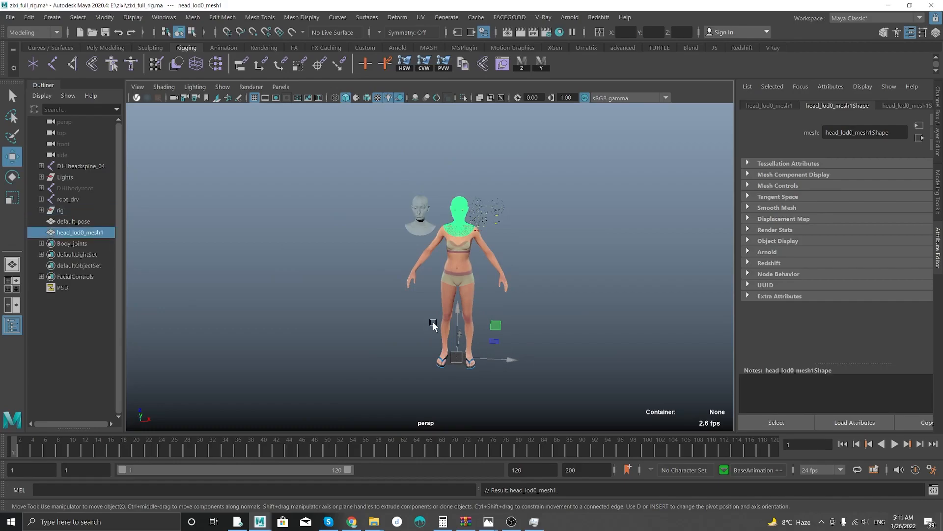
left_click(938, 120)
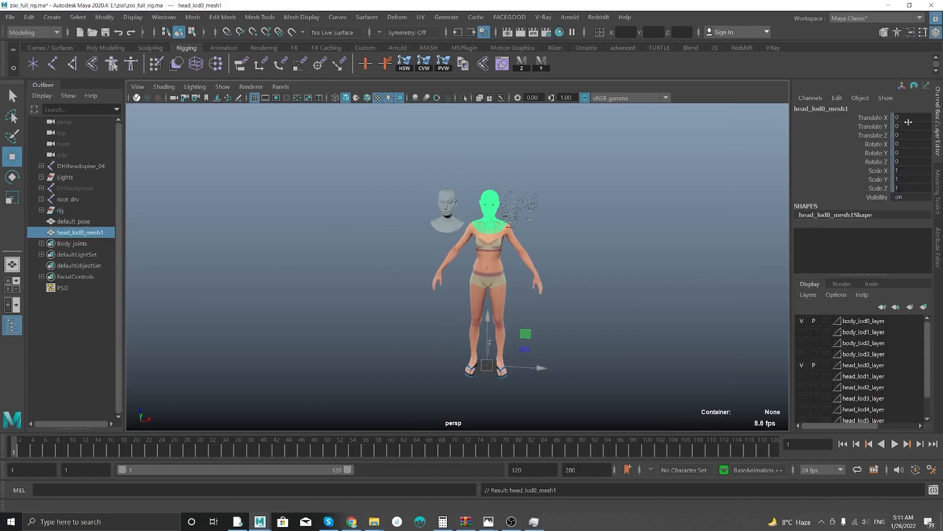
left_click_drag(872, 118, 872, 189)
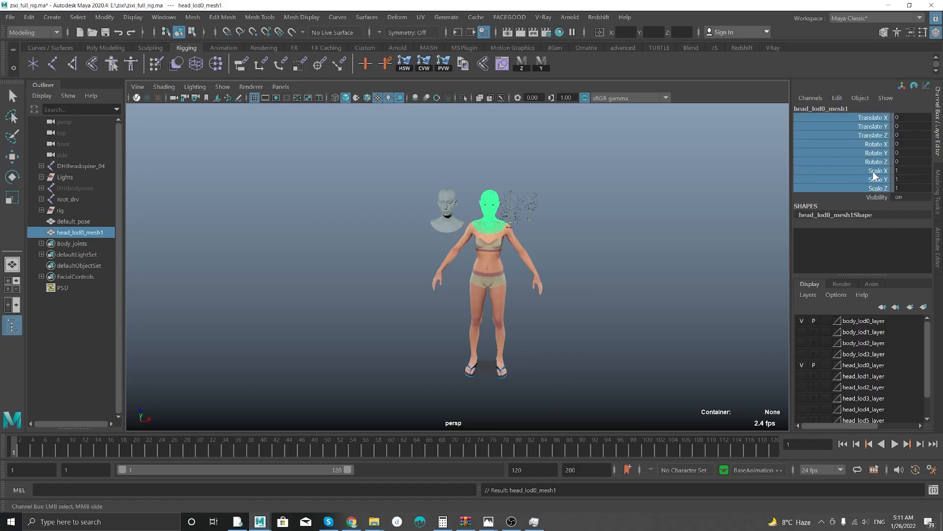
right_click(870, 162)
left_click(850, 402)
Rename the duplicated head mesh to new_face.
double_click(85, 232)
type("ne")
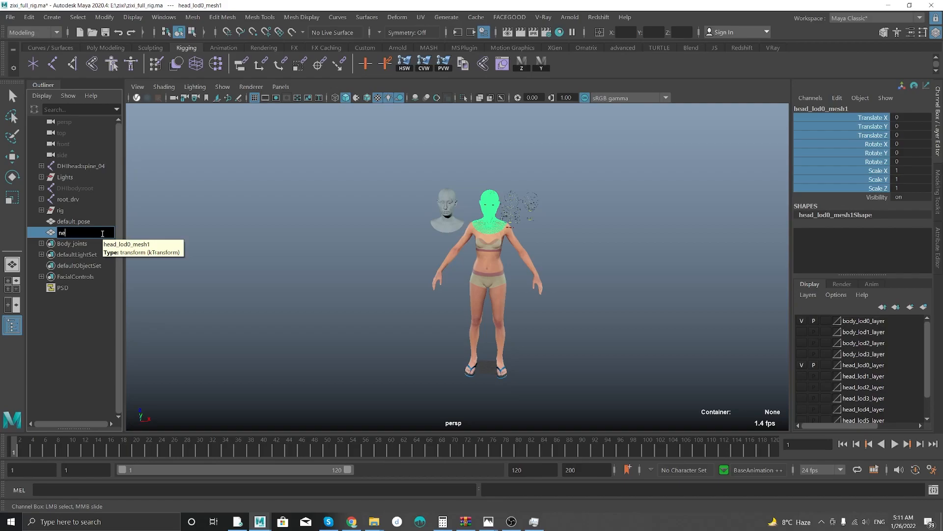
type("w_face")
key("Return")
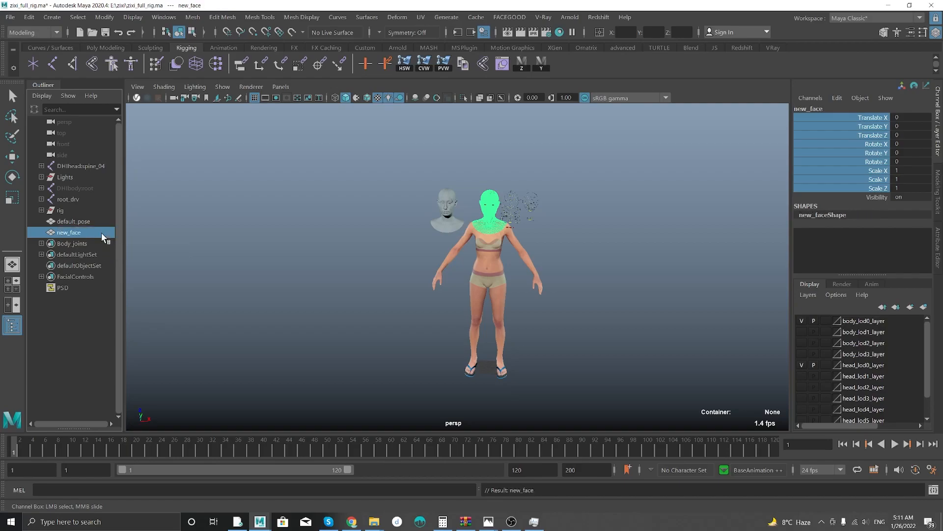
Move new_face along X to about -67.5, beyond the grey default_pose head, and deselect it.
key("w")
scroll(558, 404, "up", 2)
left_click_drag(559, 404, 455, 393)
left_click_drag(288, 216, 333, 213, "alt")
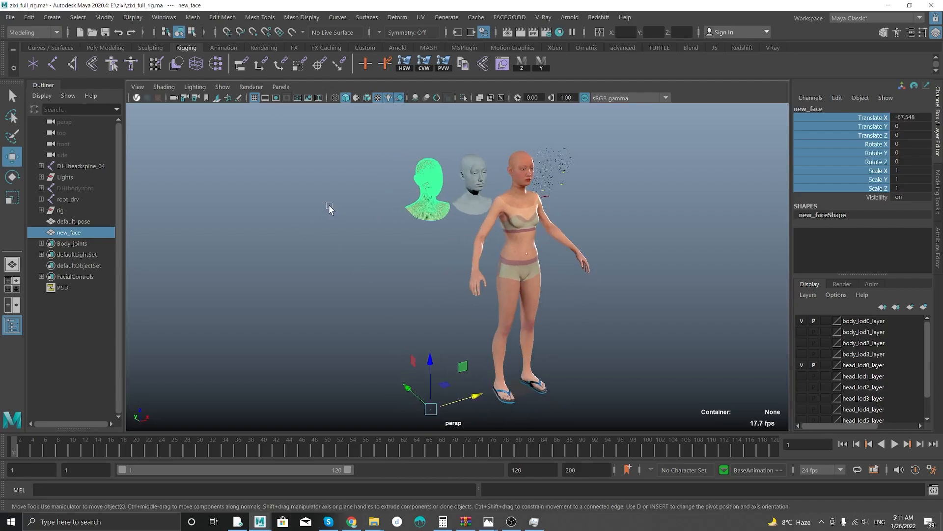
middle_click_drag(333, 212, 301, 274, "alt")
left_click(301, 273)
left_click_drag(290, 236, 248, 223, "alt")
right_click_drag(248, 223, 330, 275, "alt")
middle_click_drag(330, 275, 305, 336, "alt")
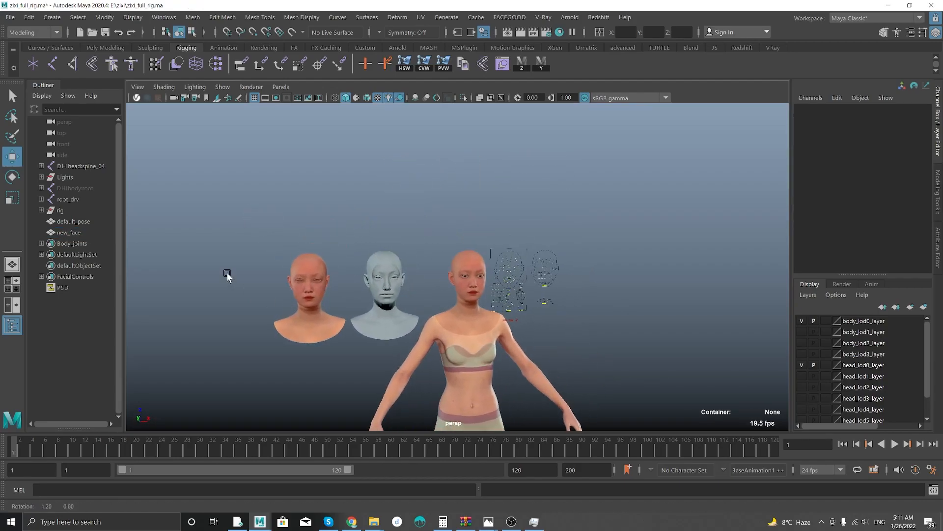
Import the Alembic cache face.abc from the E:\ziva tut folder.
left_click(474, 16)
mouse_move(476, 34)
left_click(596, 75)
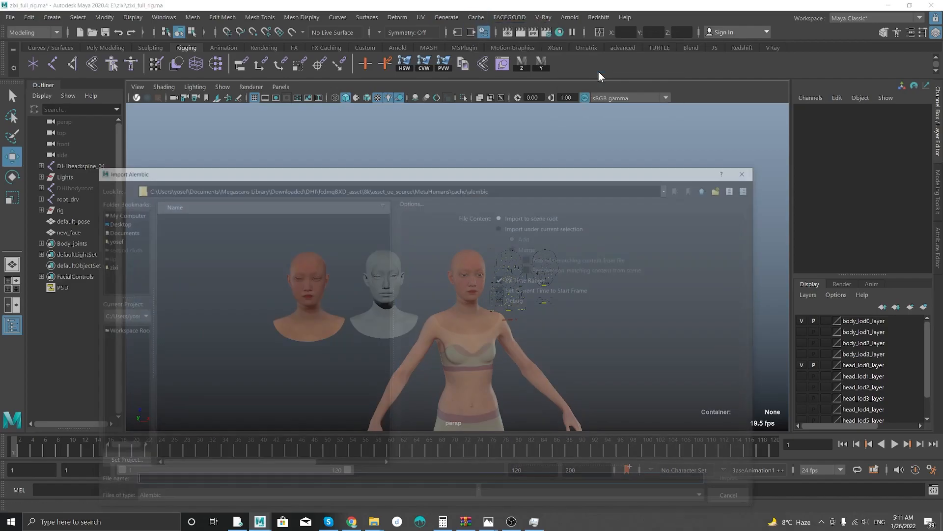
left_click(120, 214)
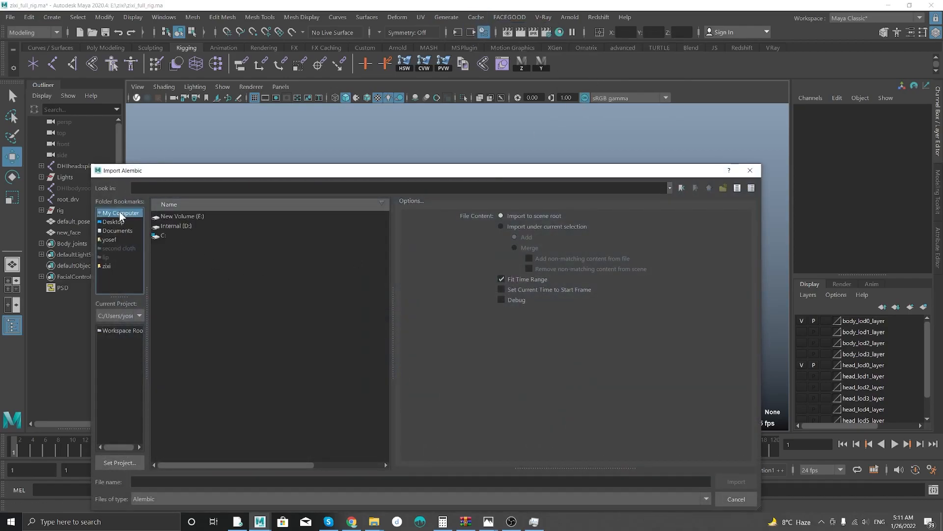
double_click(188, 219)
double_click(178, 227)
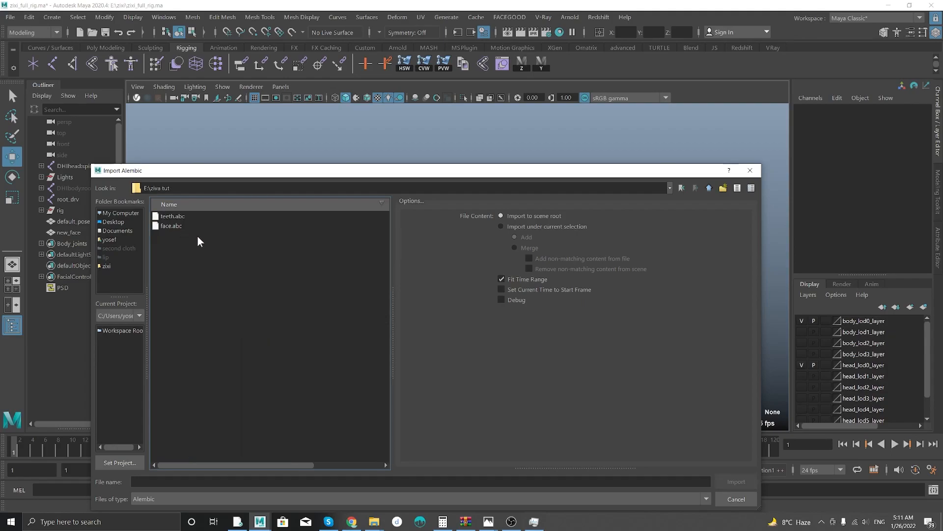
double_click(173, 225)
Select the imported Alembic head lying on its back and set its Rotate X to 90.
scroll(560, 340, "down", 6)
left_click_drag(245, 268, 365, 264, "alt")
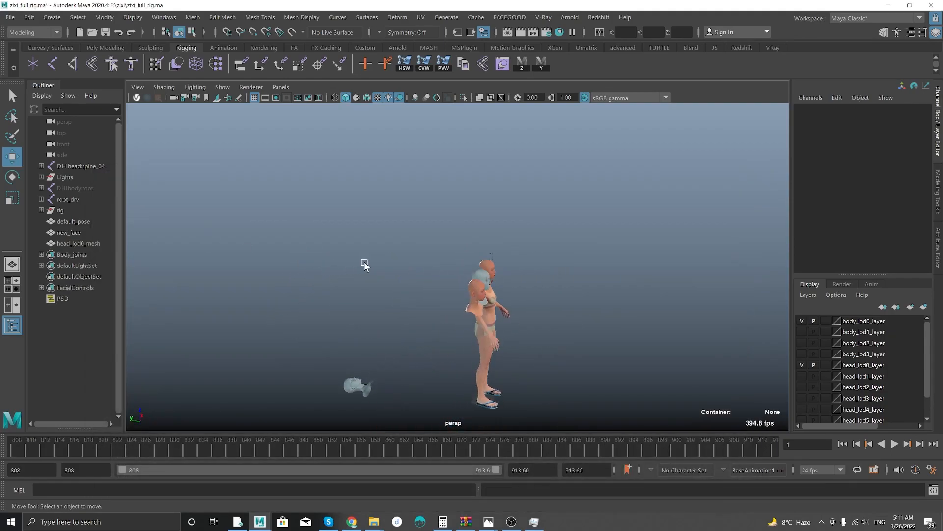
left_click_drag(334, 370, 357, 407)
middle_click_drag(293, 296, 341, 173, "alt")
key("e")
scroll(337, 268, "up", 4)
scroll(339, 268, "up", 2)
left_click_drag(522, 278, 592, 302)
key("ctrl+z")
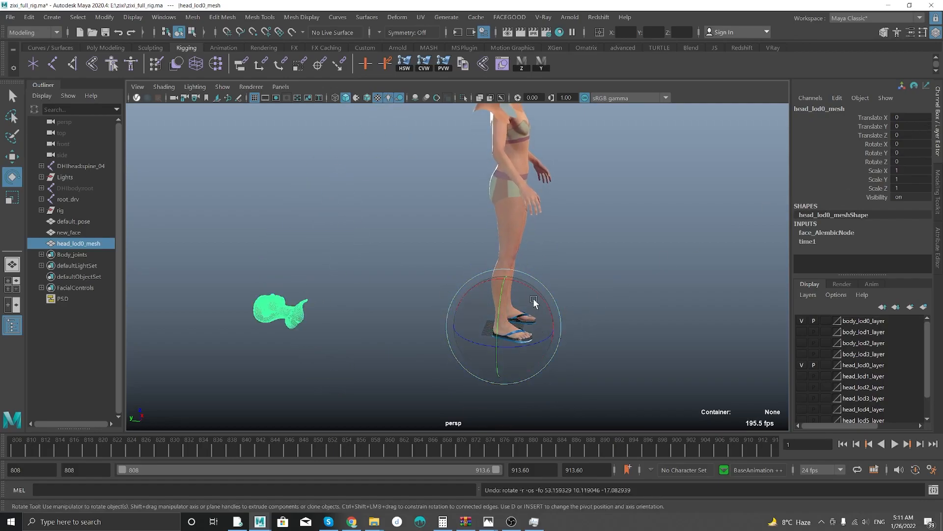
left_click_drag(534, 290, 547, 300)
double_click(918, 144)
type("90")
key("Return")
Set the imported Alembic head's Translate Y and Translate Z to -2 to align it with the rig's head.
left_click_drag(634, 264, 548, 233, "alt")
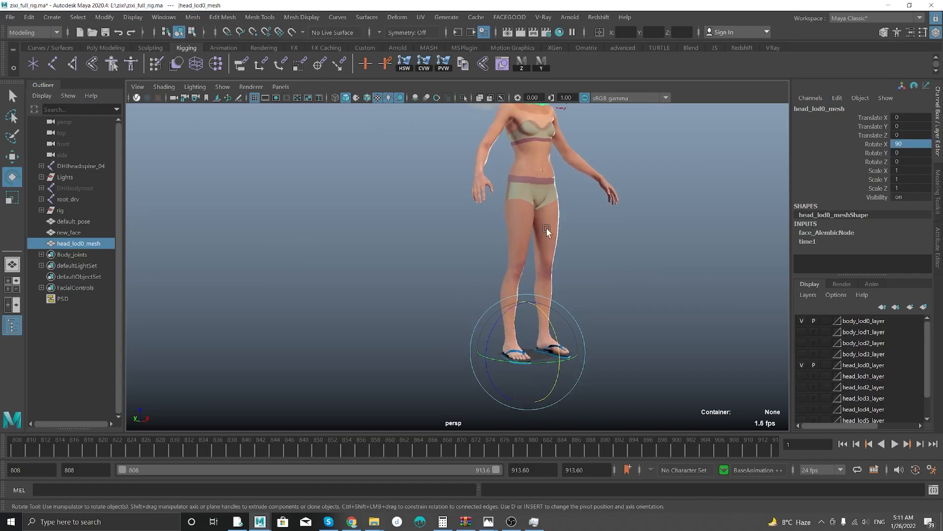
middle_click_drag(547, 233, 511, 401, "alt")
right_click_drag(511, 401, 592, 402, "alt")
middle_click_drag(592, 402, 532, 297, "alt")
key("w")
right_click_drag(532, 298, 488, 290, "alt")
left_click_drag(487, 290, 482, 238, "alt")
middle_click_drag(482, 238, 411, 281, "alt")
right_click_drag(411, 280, 476, 288, "alt")
left_click_drag(900, 128, 897, 137)
middle_click_drag(592, 243, 580, 208, "alt")
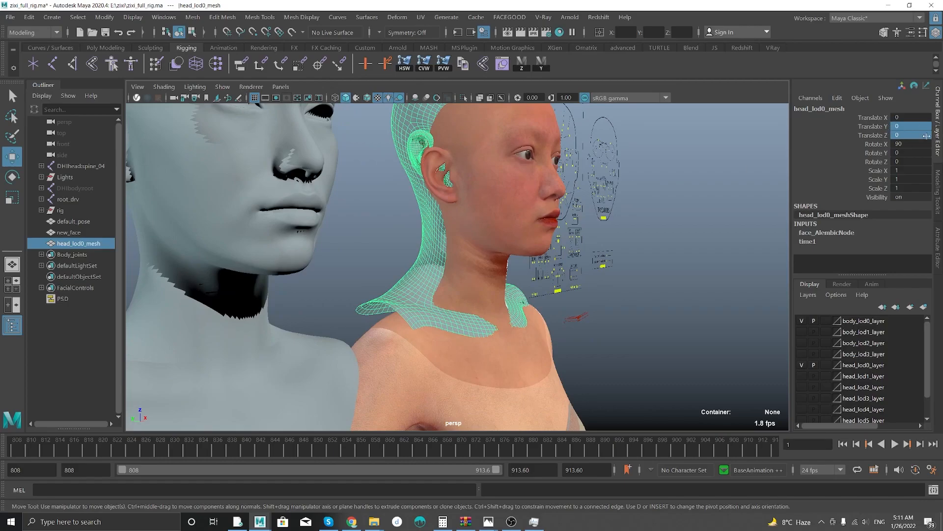
middle_click_drag(488, 225, 480, 244, "alt")
double_click(908, 134)
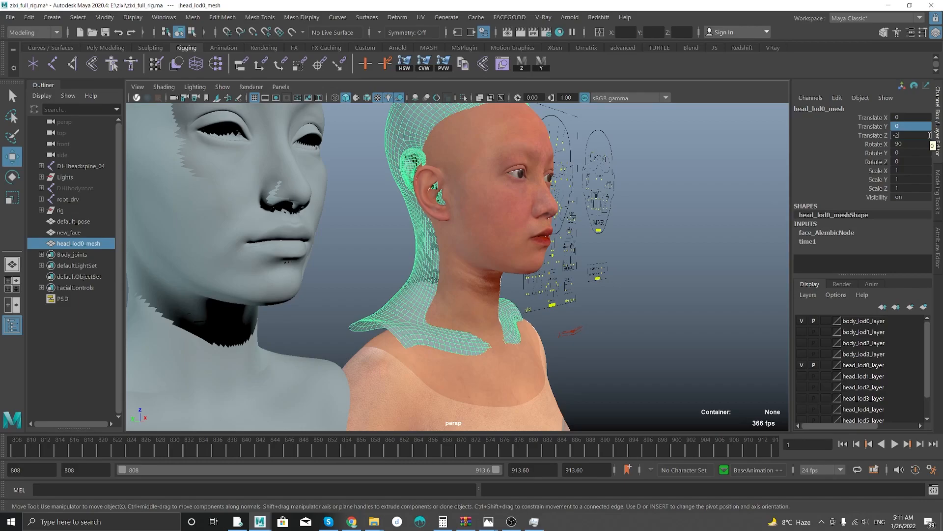
type("-2")
key("Return")
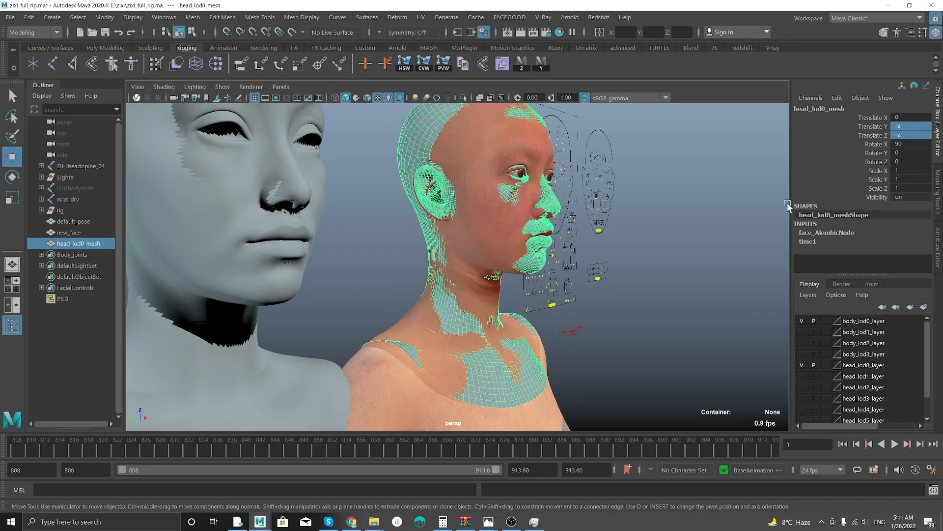
Freeze the transformations of the aligned Alembic head.
scroll(669, 286, "down", 5)
left_click_drag(670, 286, 572, 263, "alt")
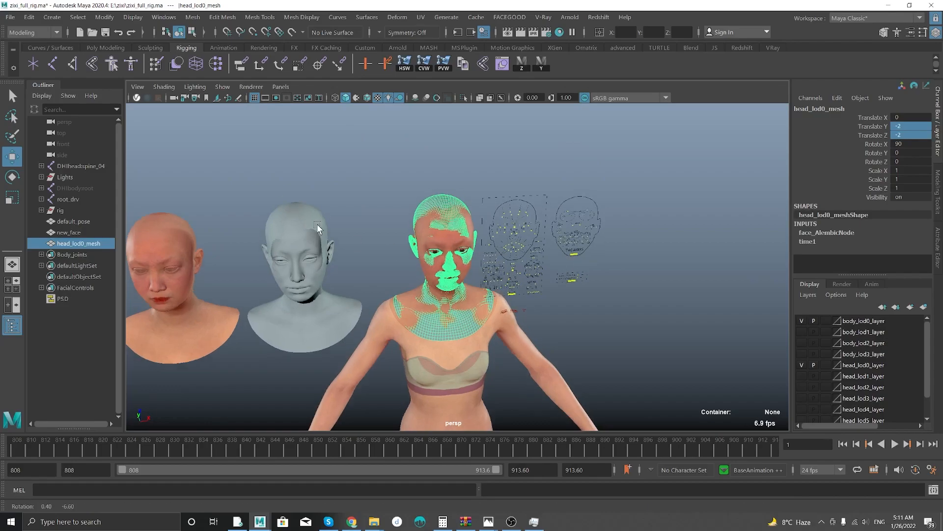
scroll(318, 231, "up", 5)
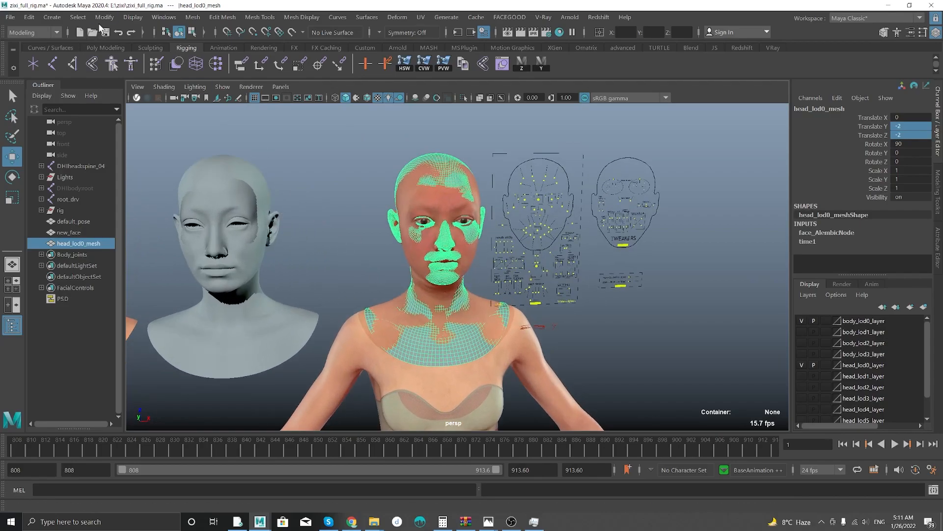
left_click(101, 20)
left_click(121, 68)
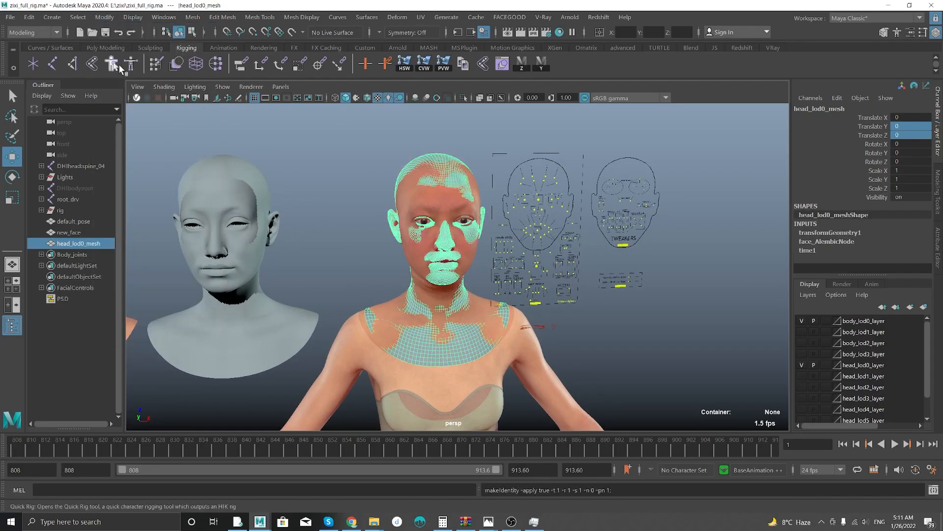
Move the Alembic head along X to about 93.9, clear of the rig, and rename it alembic.
scroll(360, 228, "down", 8)
left_click_drag(508, 392, 594, 396)
double_click(94, 244)
type("alembic")
key("Return")
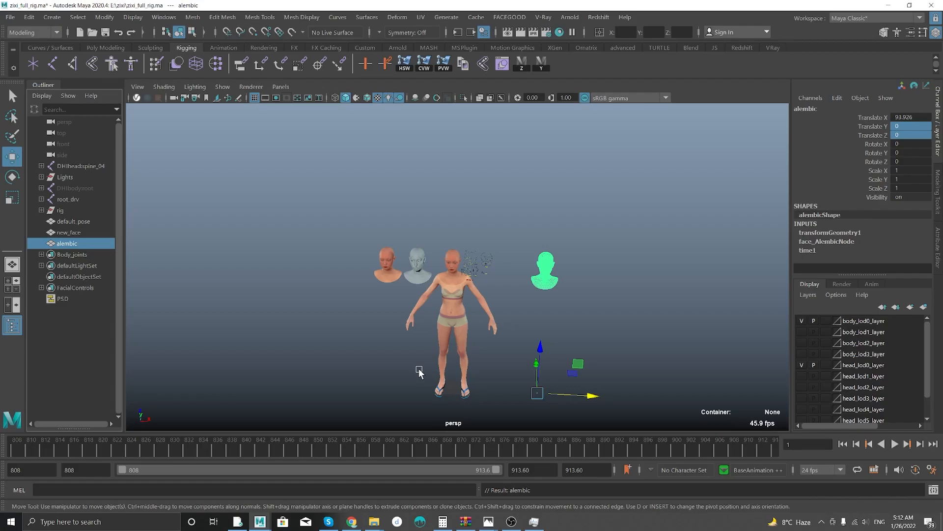
Create a blend shape on default_pose using the alembic and new_face meshes as targets.
scroll(533, 302, "up", 5)
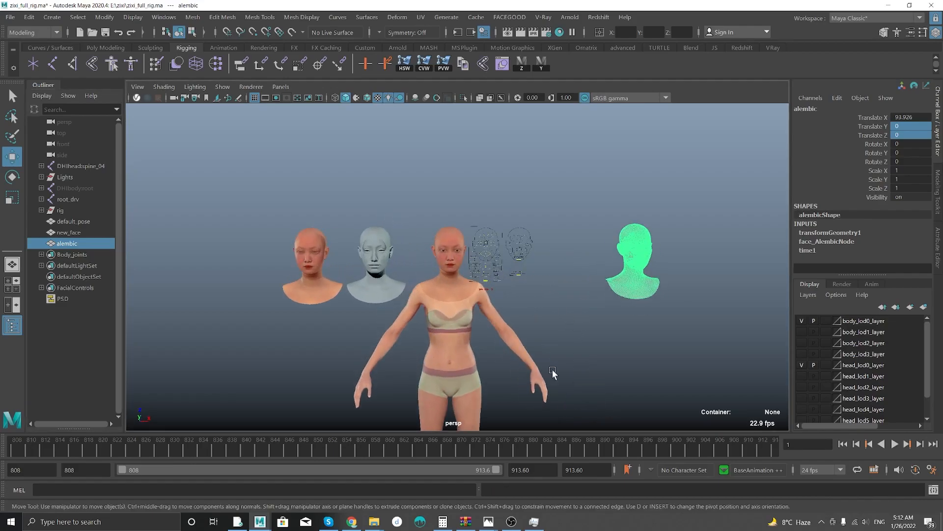
scroll(528, 364, "down", 4)
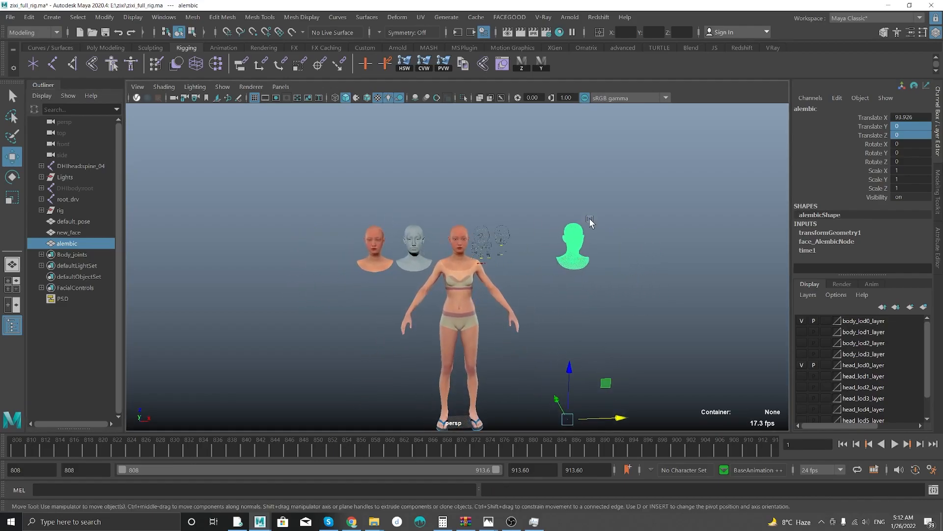
left_click_drag(581, 228, 581, 232)
left_click_drag(361, 244, 371, 279, "shift")
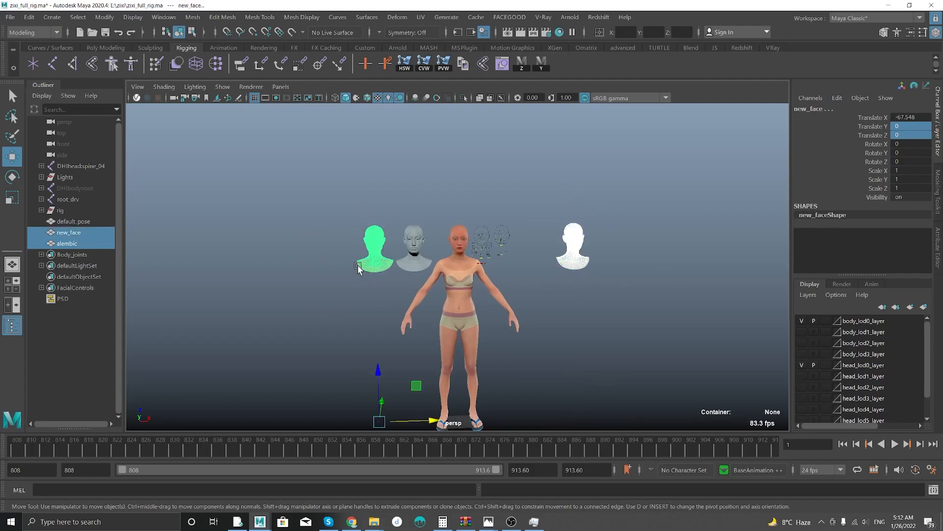
scroll(423, 317, "up", 5)
middle_click_drag(385, 247, 445, 289, "alt")
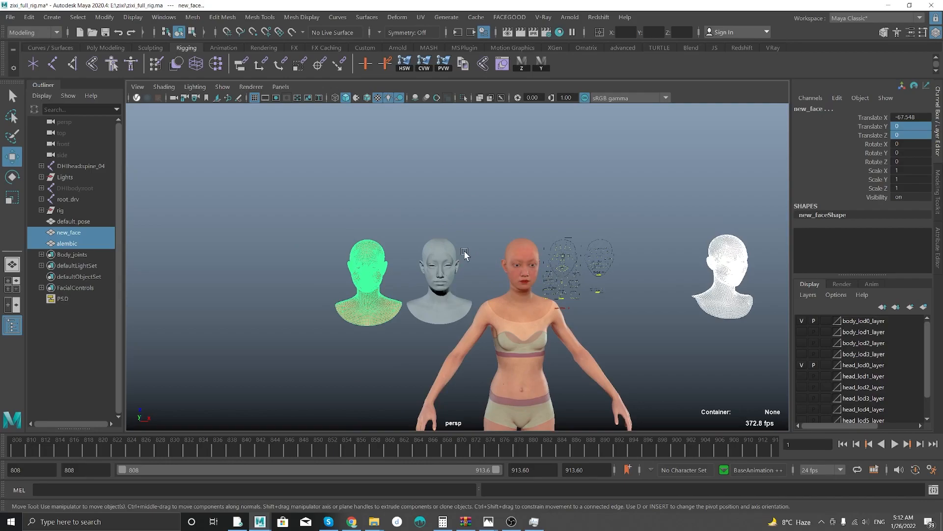
scroll(451, 242, "up", 2)
left_click(437, 248, "shift")
scroll(438, 245, "up", 1)
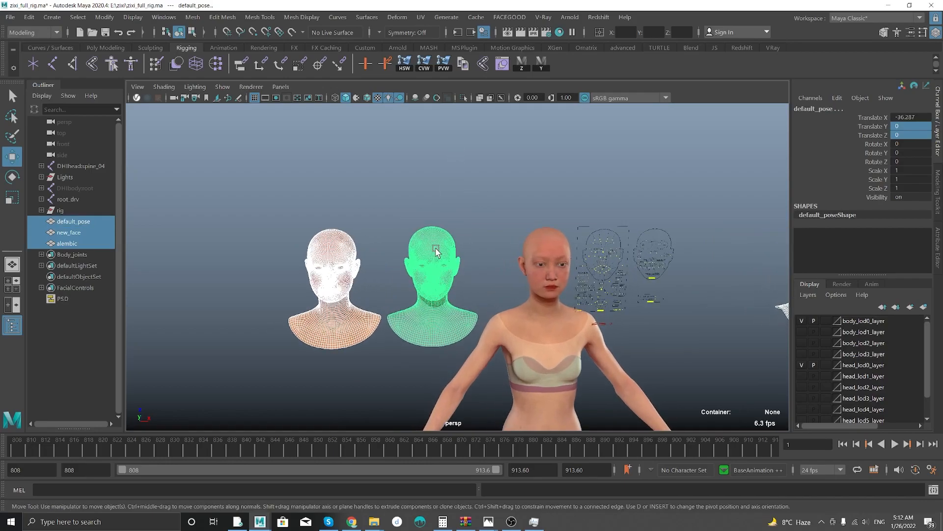
key("space")
left_click(429, 277)
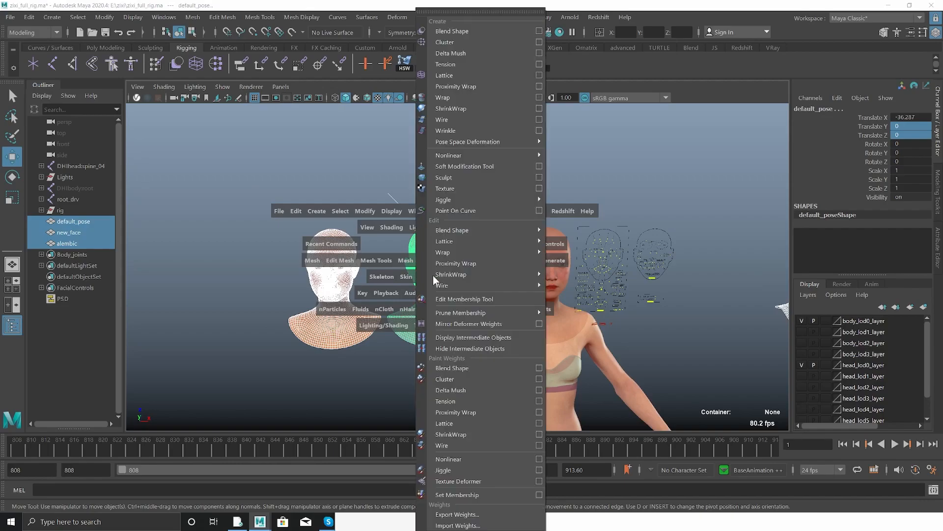
left_click(485, 32)
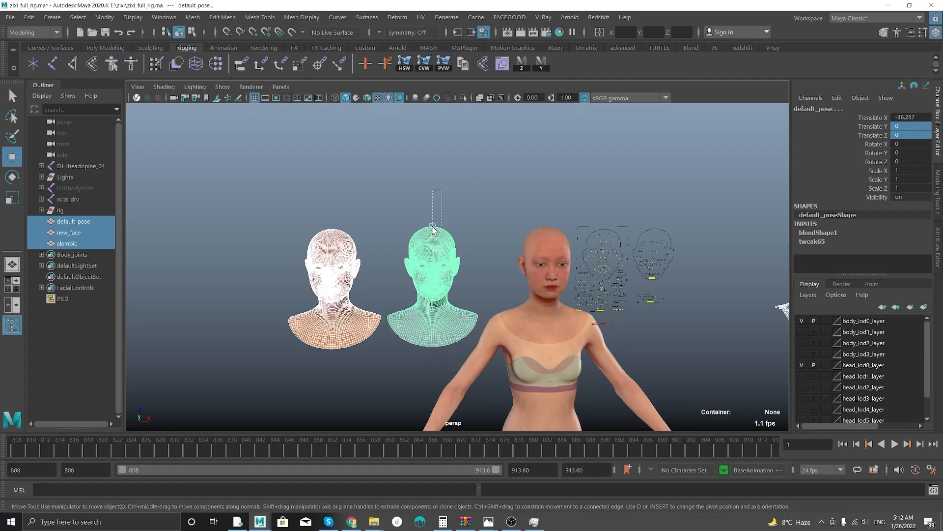
Set both the alembic and new_face weights of default_pose's blend shape to 1.
left_click(445, 260)
key("ctrl+a")
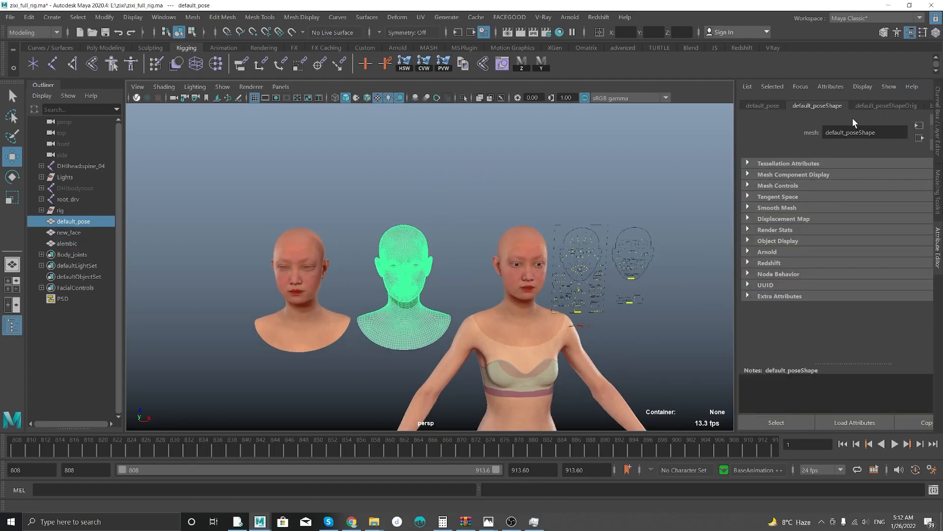
left_click_drag(735, 139, 680, 139)
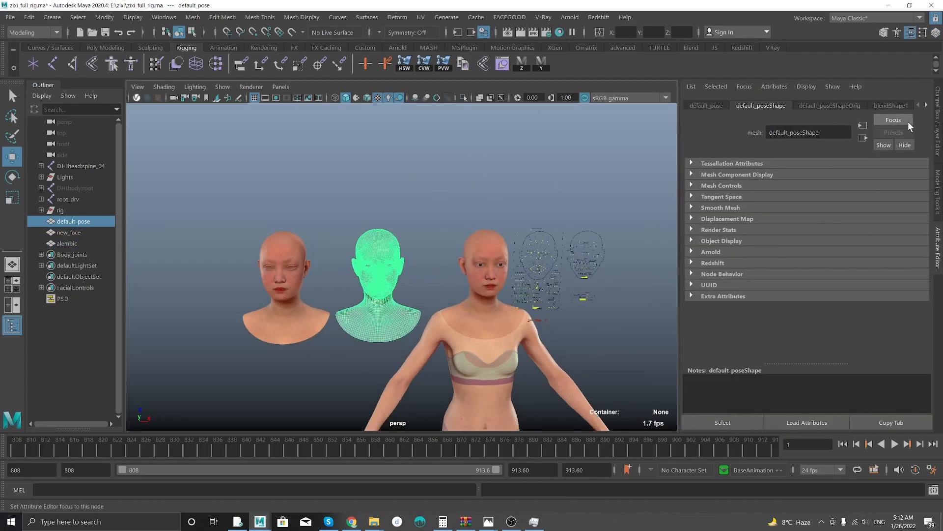
left_click(889, 105)
type("1")
key("Return")
left_click(797, 209)
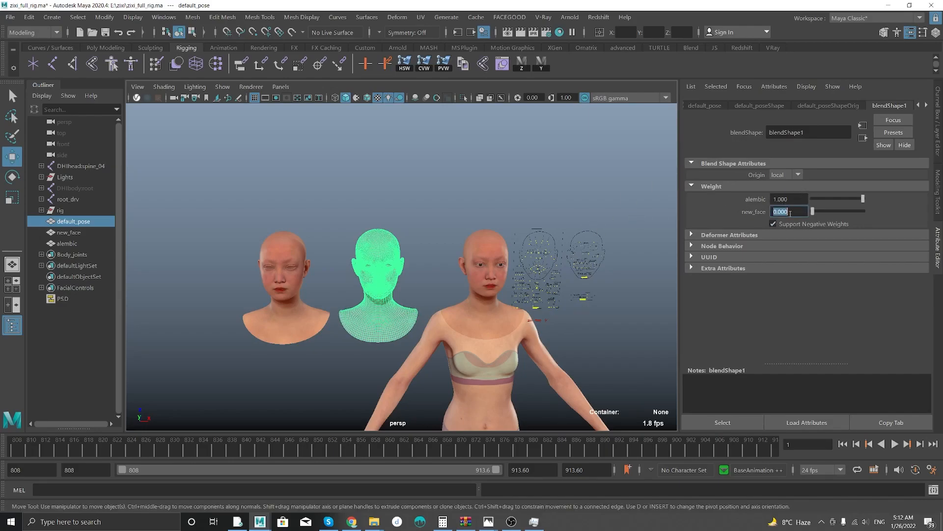
type("1")
key("Return")
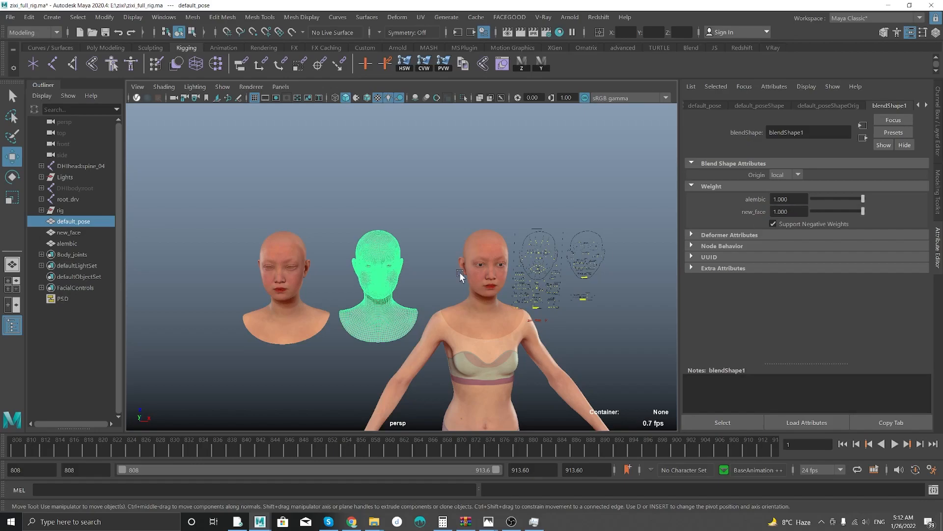
Deselect default_pose and move the current time to frame 808, the start of the animation range.
right_click_drag(285, 281, 392, 348, "alt")
left_click(430, 284)
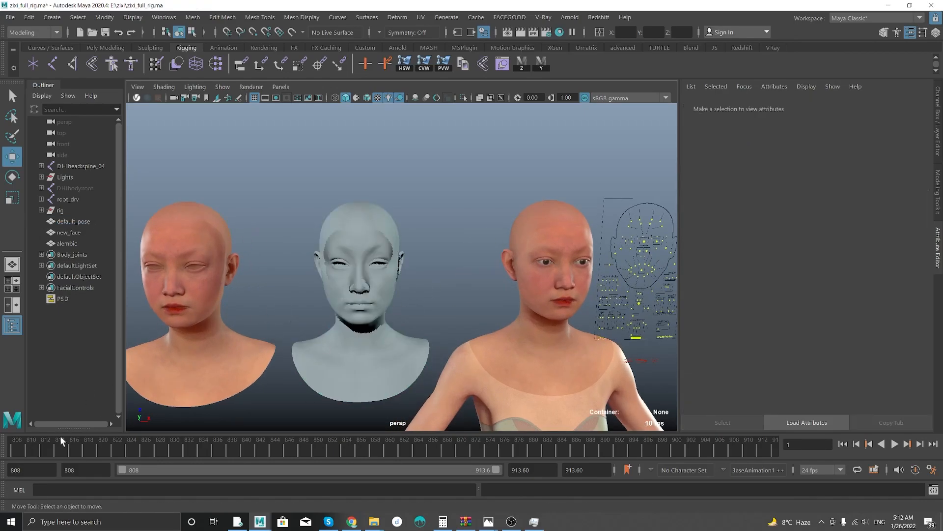
left_click_drag(27, 450, 1, 453)
right_click_drag(289, 278, 516, 237, "alt")
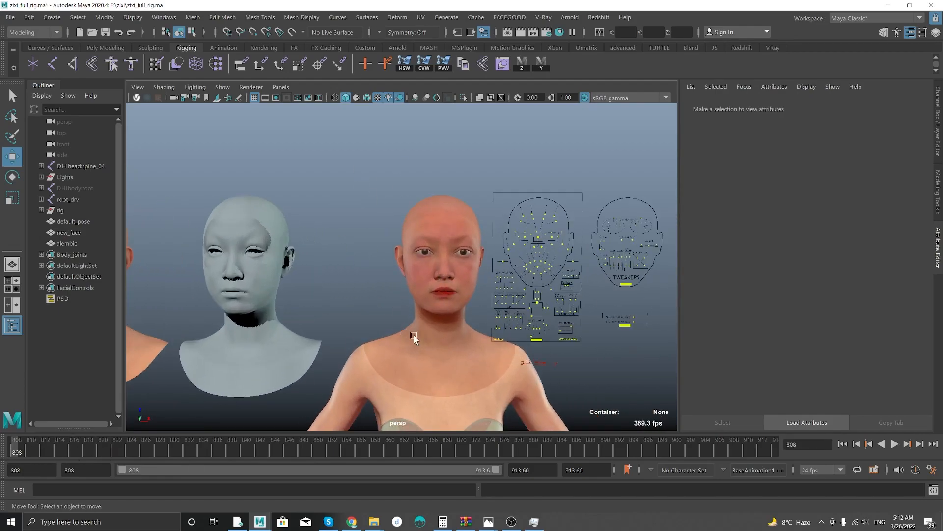
Select the rigged body's head mesh, head_lod0_mesh.
left_click(245, 266)
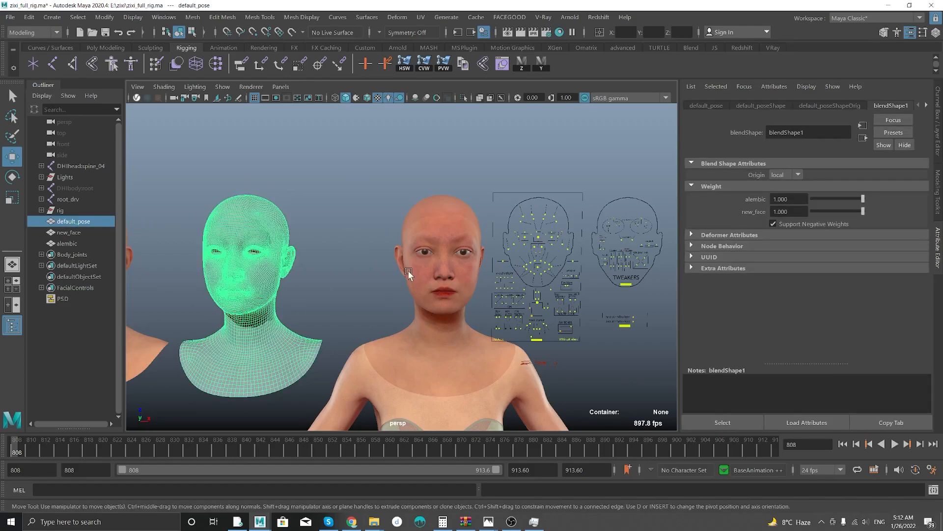
left_click(423, 222)
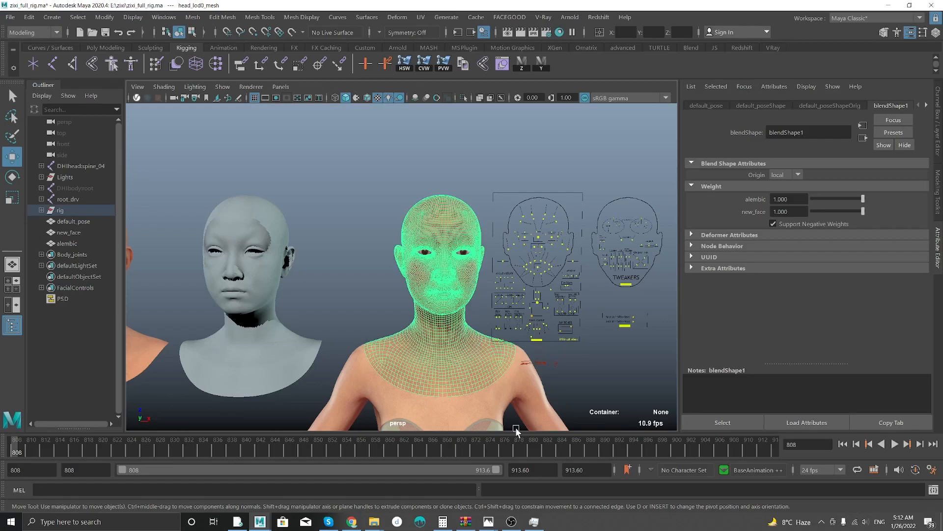
mouse_move(511, 521)
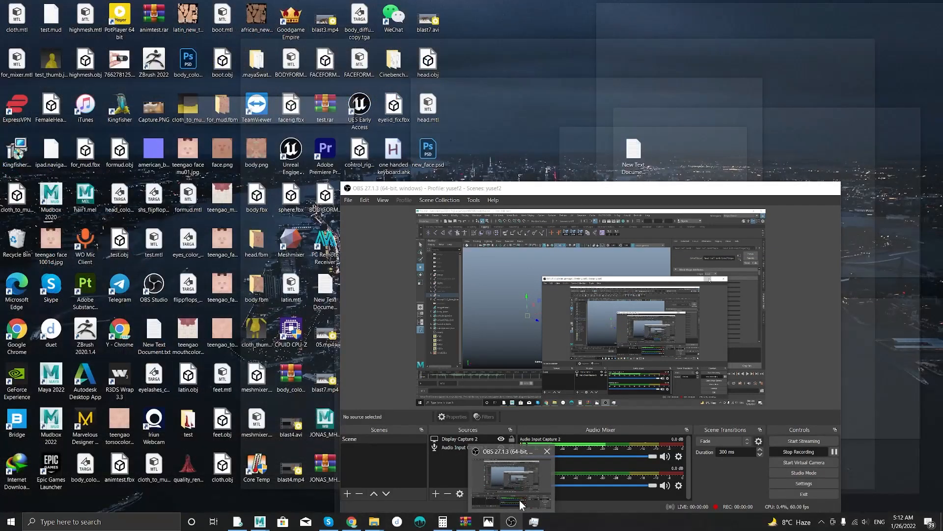
left_click(520, 500)
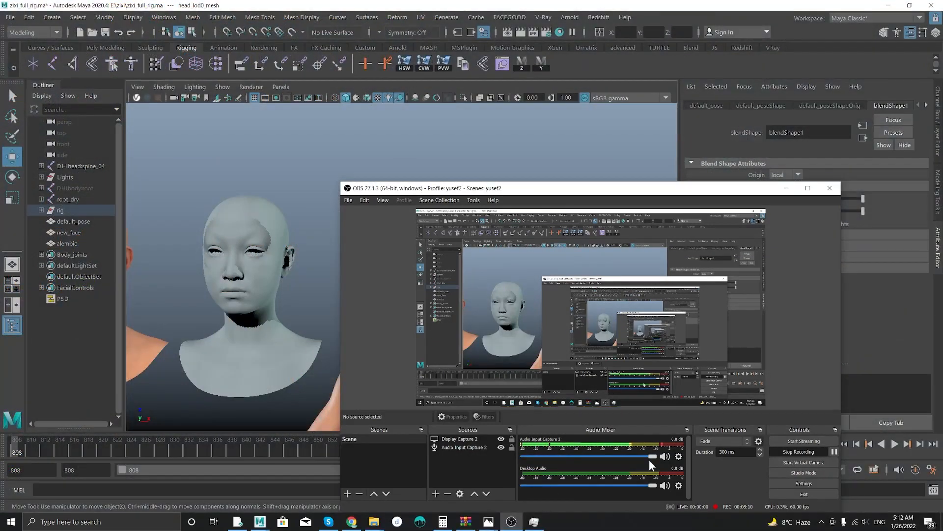
left_click(786, 453)
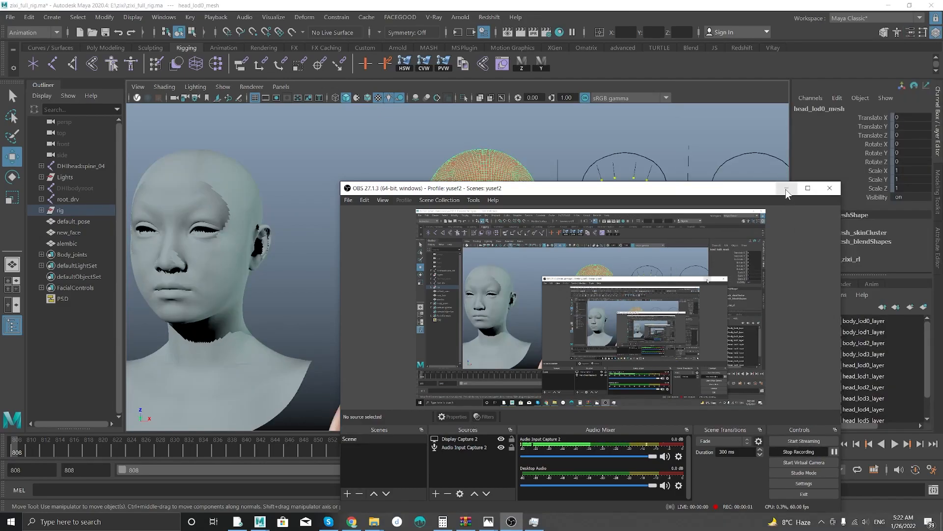
left_click(786, 190)
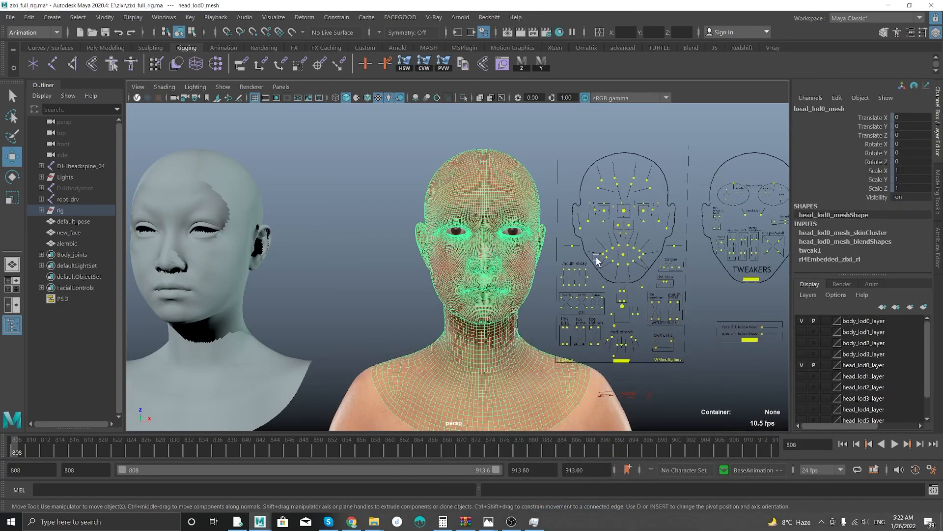
right_click_drag(347, 263, 431, 264, "alt")
middle_click_drag(430, 264, 447, 295, "alt")
right_click_drag(526, 341, 417, 331, "alt")
middle_click_drag(417, 331, 377, 276, "alt")
right_click_drag(263, 192, 504, 315, "alt")
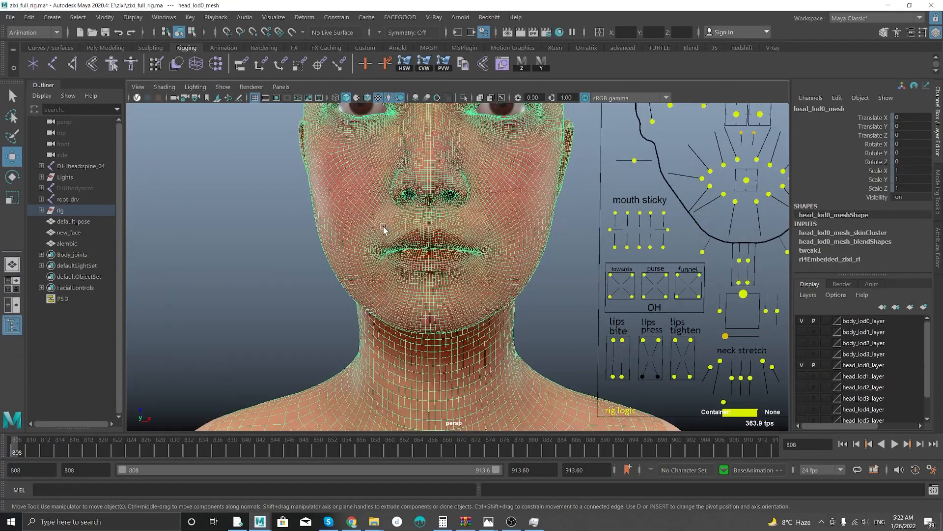
right_click_drag(575, 261, 323, 164, "alt")
middle_click_drag(322, 164, 337, 192, "alt")
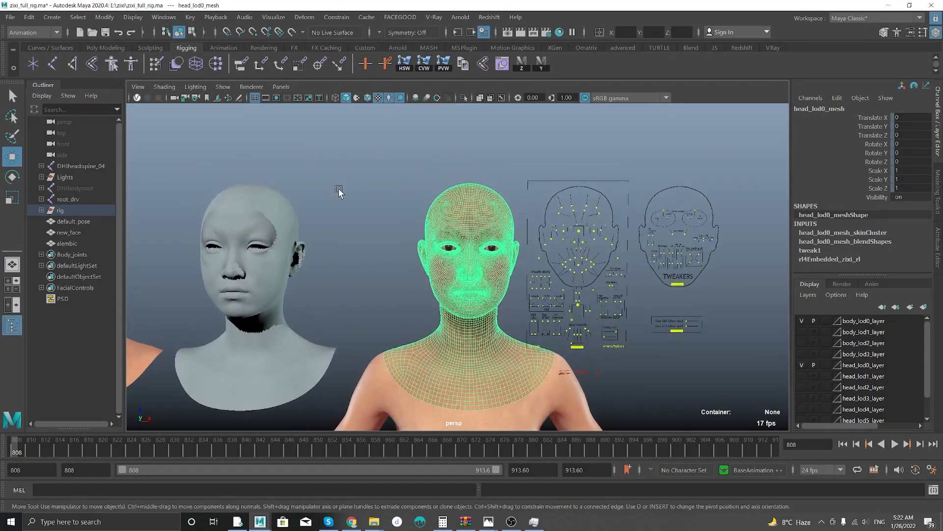
Open the Shape Editor and collapse the target lists of all the listed blend shapes.
left_click(163, 19)
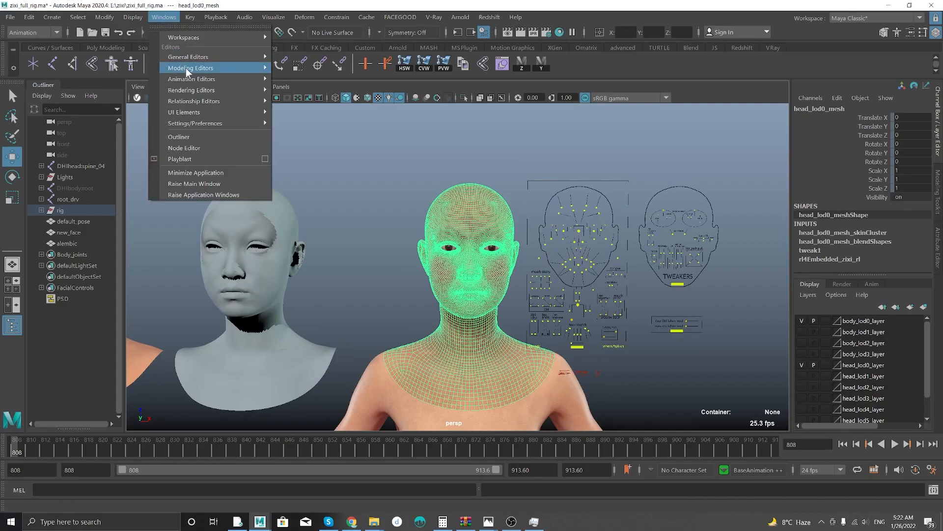
mouse_move(203, 78)
left_click(344, 156)
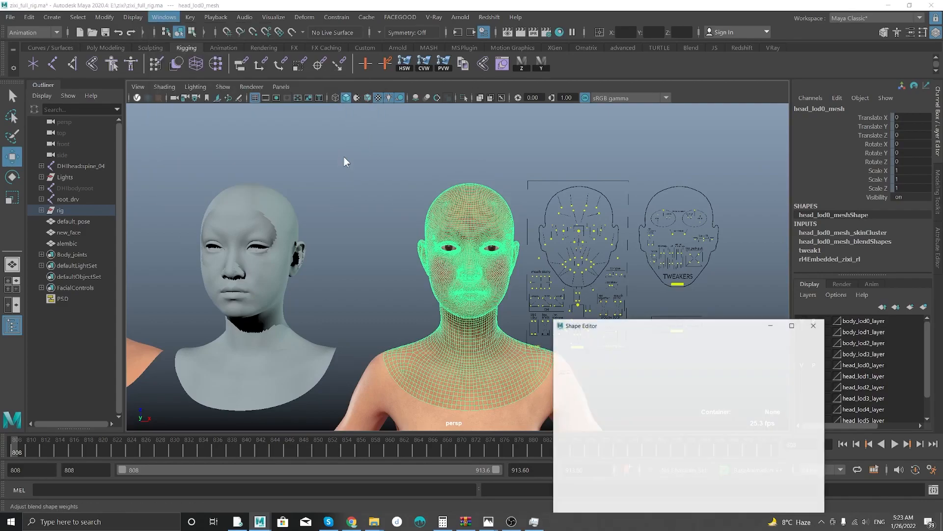
left_click_drag(610, 327, 666, 117)
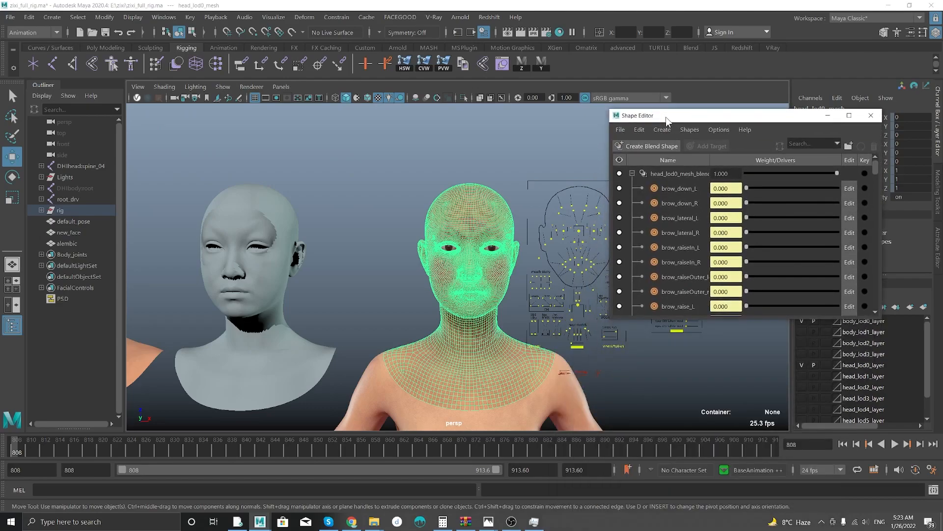
left_click(631, 188)
left_click(632, 203)
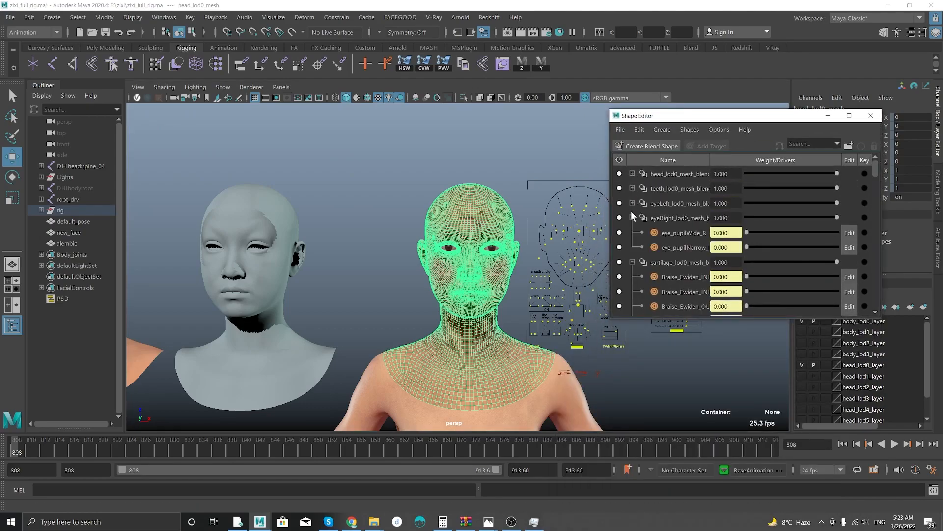
left_click(632, 217)
left_click(632, 232)
left_click(631, 246)
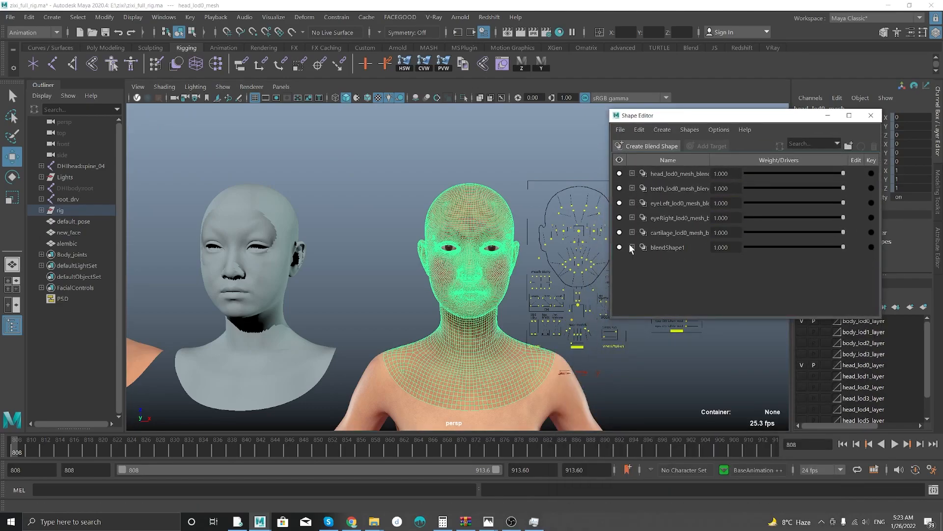
Add a new target to the head_lod0_mesh blend shape, rebuild it as a separate mesh, and close the Shape Editor.
left_click(631, 174)
left_click(687, 179)
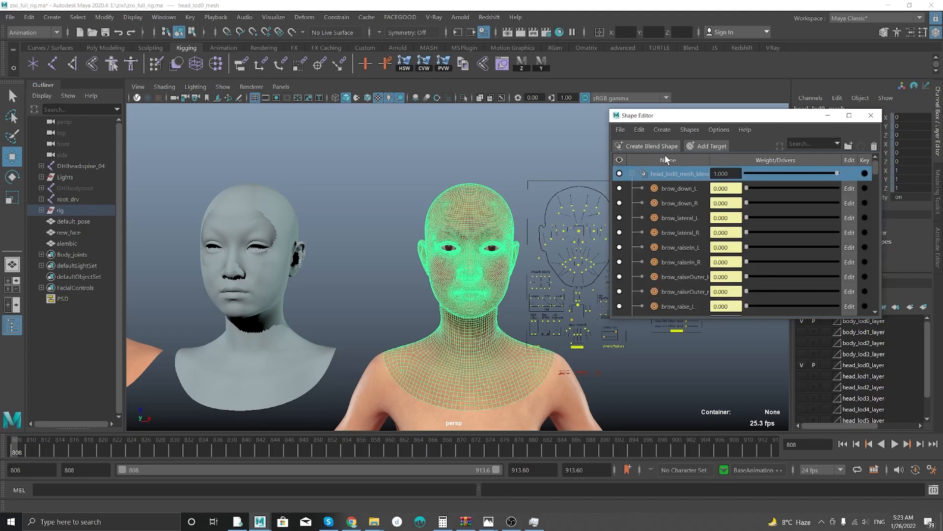
left_click(697, 143)
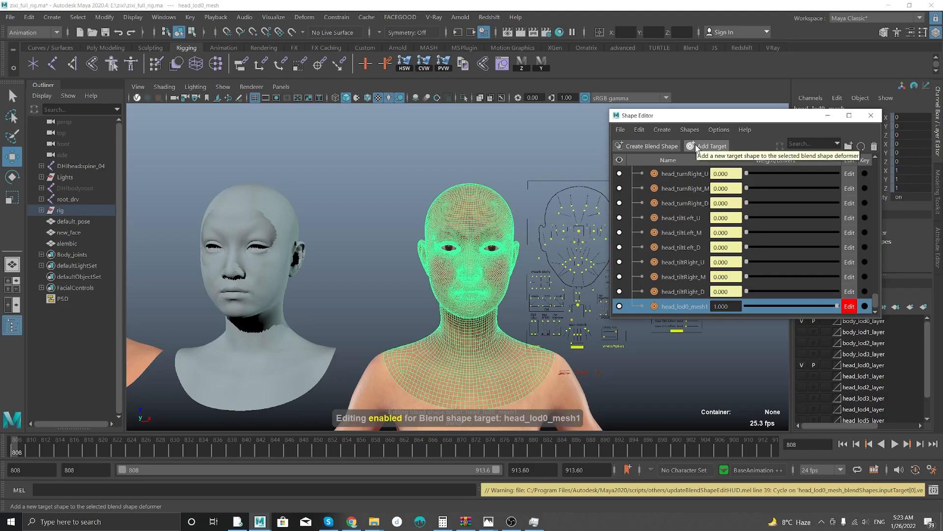
right_click(683, 306)
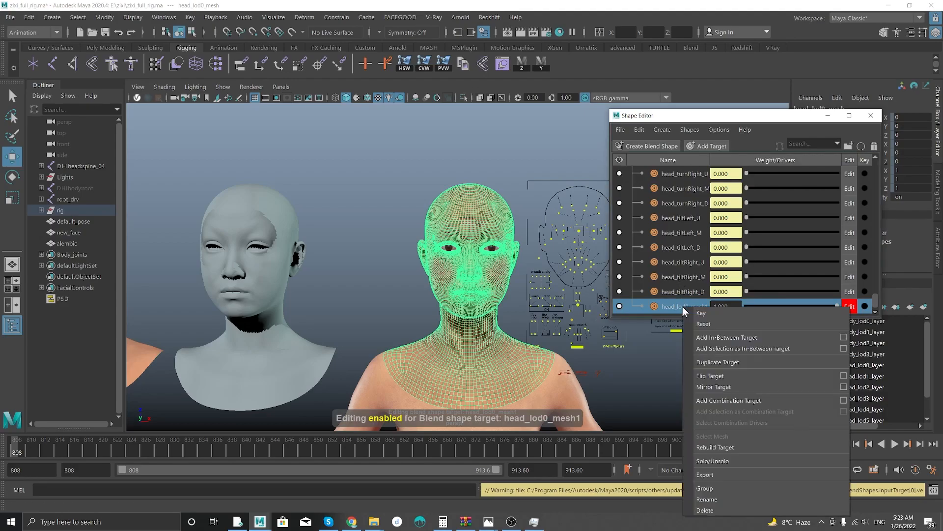
left_click(701, 446)
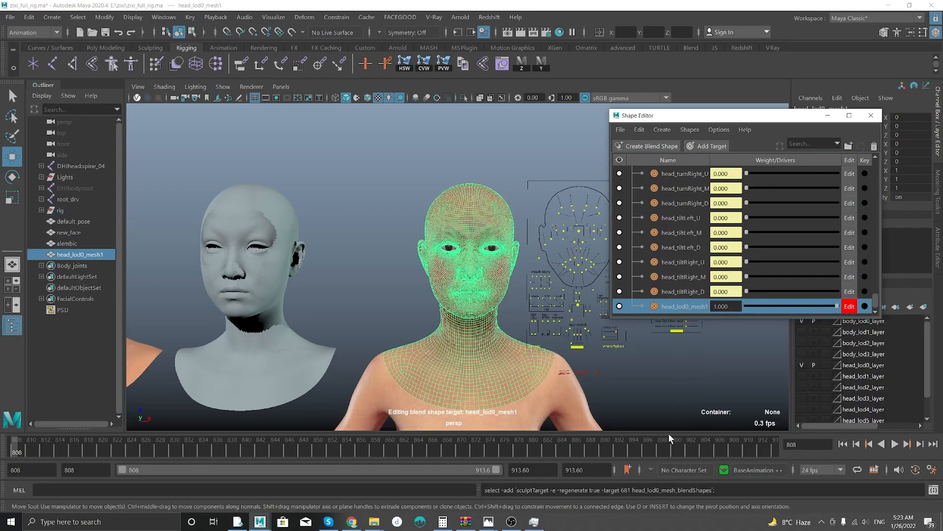
left_click(871, 116)
scroll(240, 238, "down", 3)
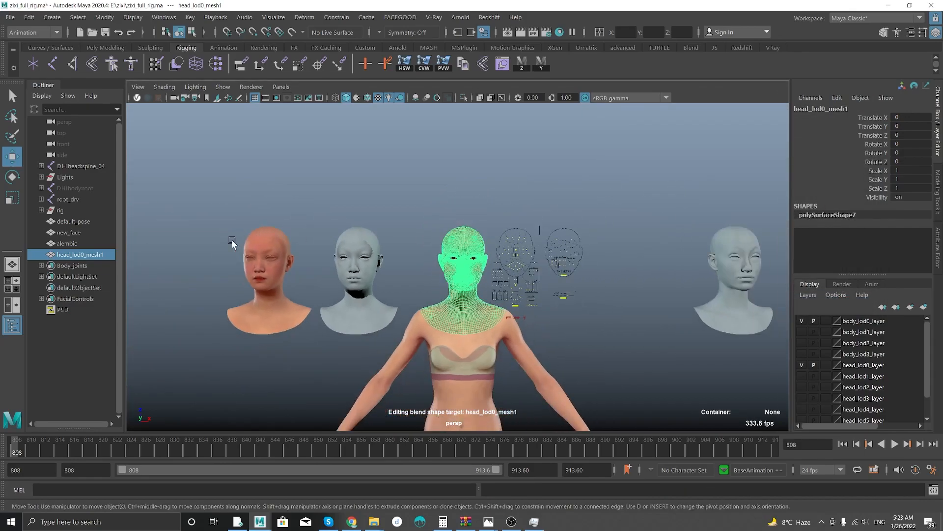
Rename the rebuilt head_lod0_mesh1 mesh target and move it up along Z to about 42.7, above the rig's head.
double_click(79, 255)
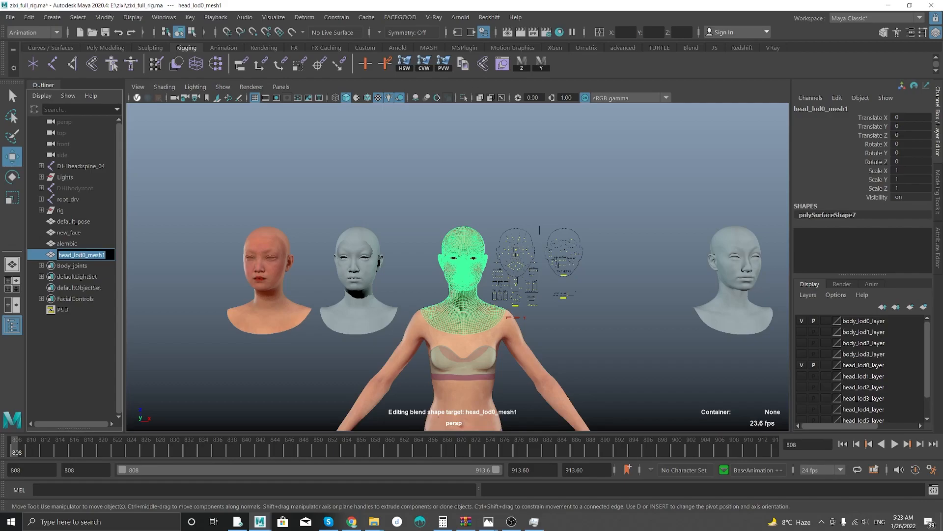
type("a")
key("Return")
scroll(572, 361, "down", 4)
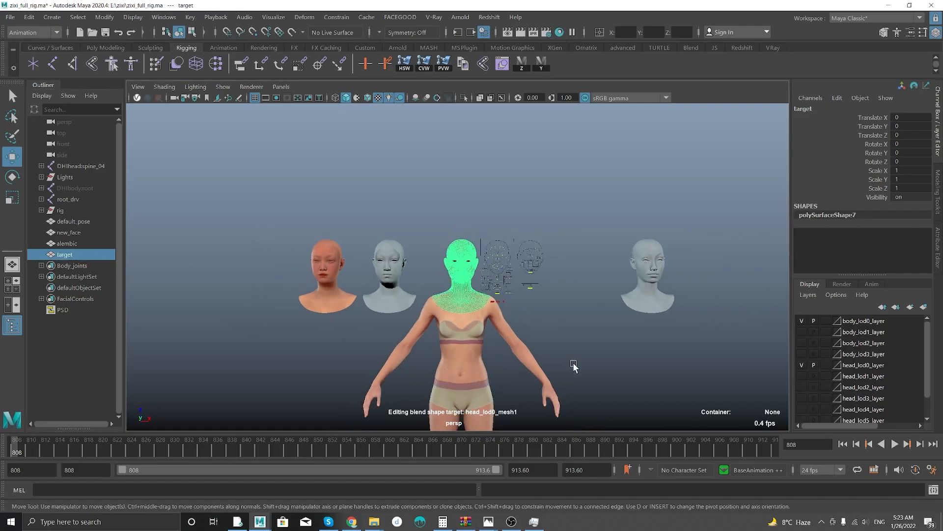
scroll(431, 356, "down", 3)
left_click_drag(470, 352, 466, 314)
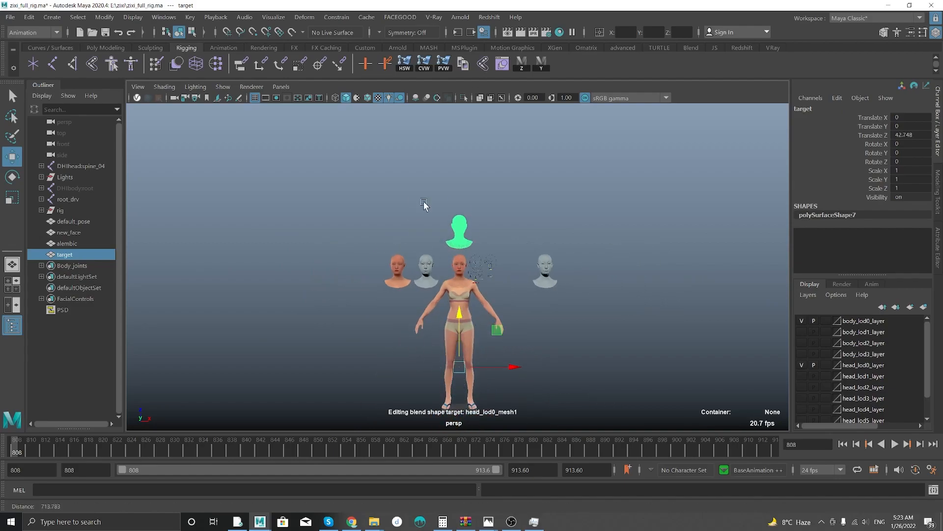
Try pulling vertices at the shoulder edge of the target mesh outward to test its link to the rig's head.
scroll(412, 200, "up", 6)
scroll(377, 200, "up", 4)
right_click_drag(436, 223, 410, 211)
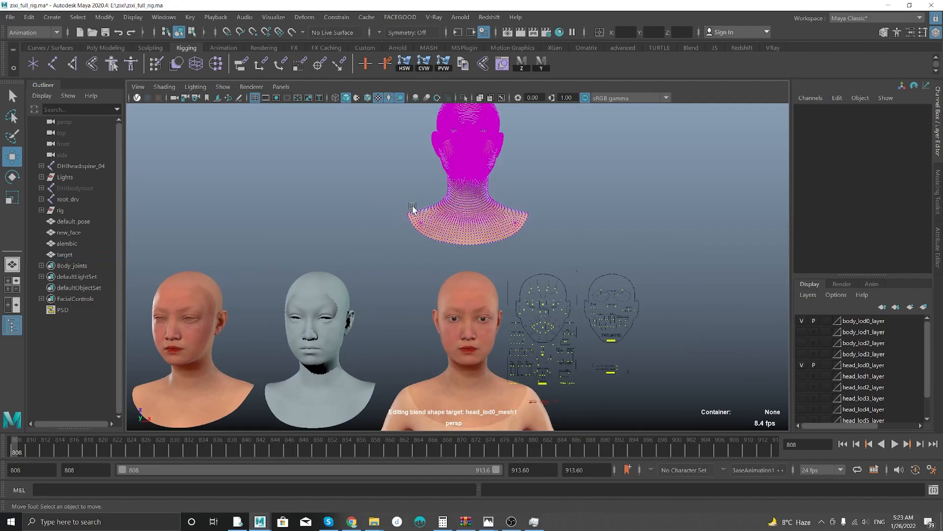
left_click_drag(415, 208, 401, 222)
left_click_drag(448, 179, 404, 162)
middle_click_drag(398, 294, 407, 235, "alt")
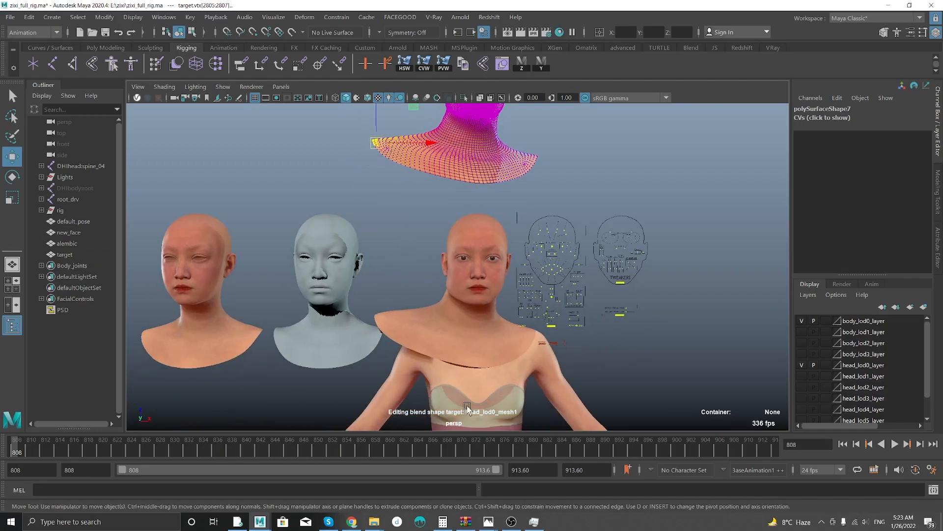
middle_click_drag(392, 291, 361, 280, "alt")
right_click_drag(360, 281, 545, 349, "alt")
Try moving the CTRL_C_jaw control with the target mesh deformed, and undo both the jaw and vertex edits.
left_click(559, 305)
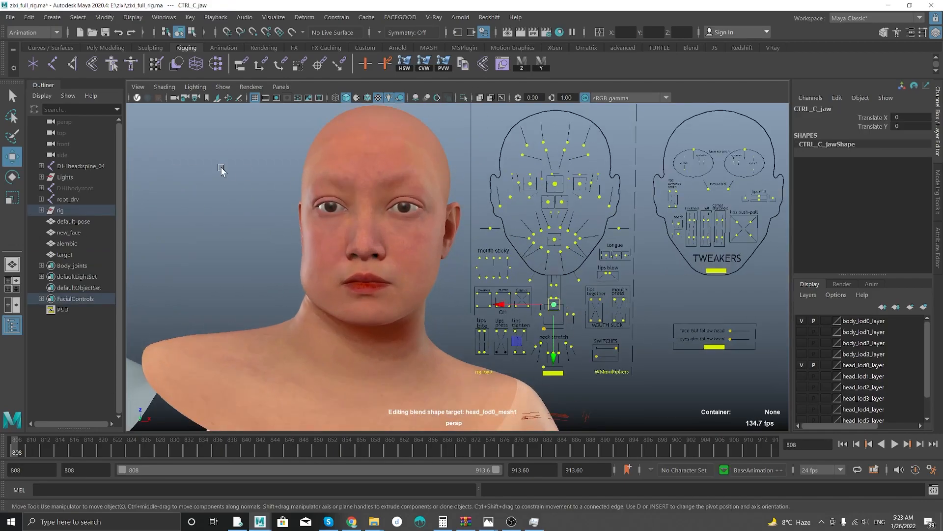
left_click_drag(554, 306, 534, 319)
key("ctrl+z")
right_click_drag(429, 334, 383, 225, "alt")
key("ctrl+z")
key("ctrl+z")
middle_click_drag(425, 216, 445, 288, "alt")
right_click_drag(423, 181, 478, 144)
Move the current time to frame 820 of the facial animation.
right_click_drag(477, 145, 426, 214, "alt")
middle_click_drag(432, 217, 349, 218, "alt")
right_click_drag(427, 260, 470, 267, "alt")
middle_click_drag(403, 223, 543, 210, "alt")
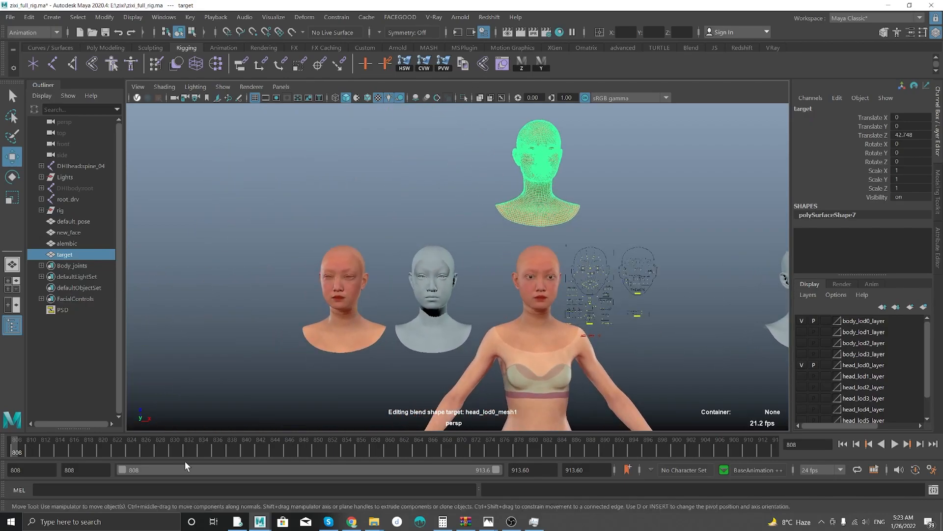
left_click_drag(57, 452, 100, 447)
right_click_drag(373, 315, 475, 349, "alt")
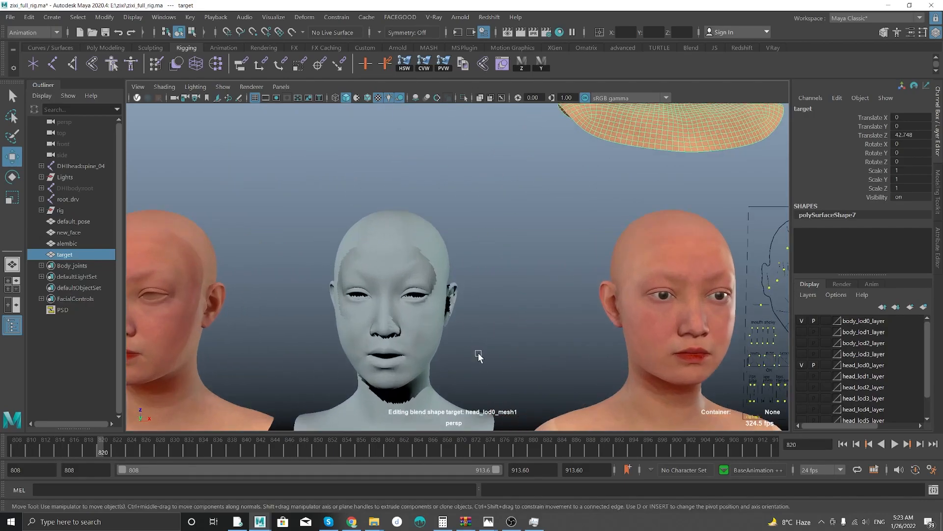
Select default_pose and examine its blended facial expression beside the neighbouring heads.
left_click(372, 247)
left_click_drag(261, 263, 274, 255, "alt")
middle_click_drag(367, 283, 376, 328, "alt")
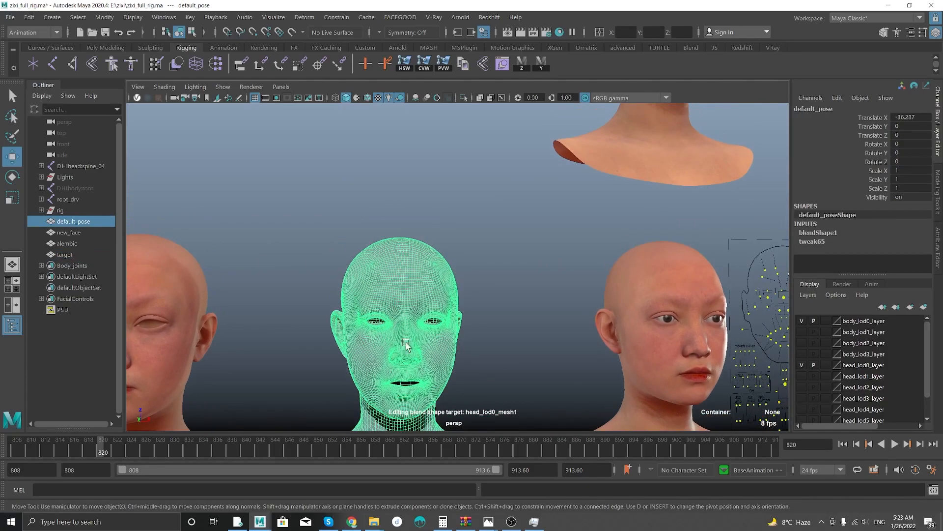
right_click_drag(389, 345, 331, 270, "alt")
middle_click_drag(332, 270, 291, 300, "alt")
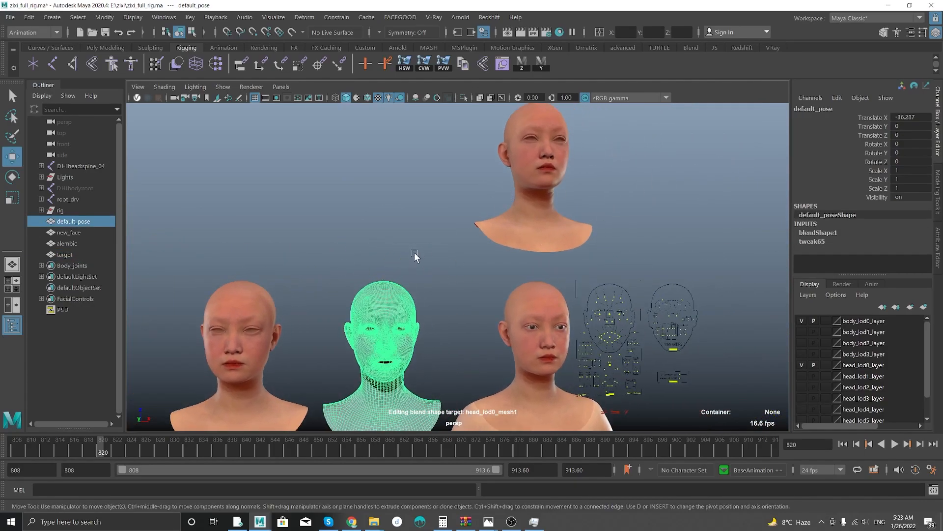
middle_click_drag(539, 290, 483, 274, "alt")
left_click_drag(255, 277, 242, 277, "alt")
middle_click_drag(266, 300, 365, 234, "alt")
right_click_drag(364, 234, 462, 336, "alt")
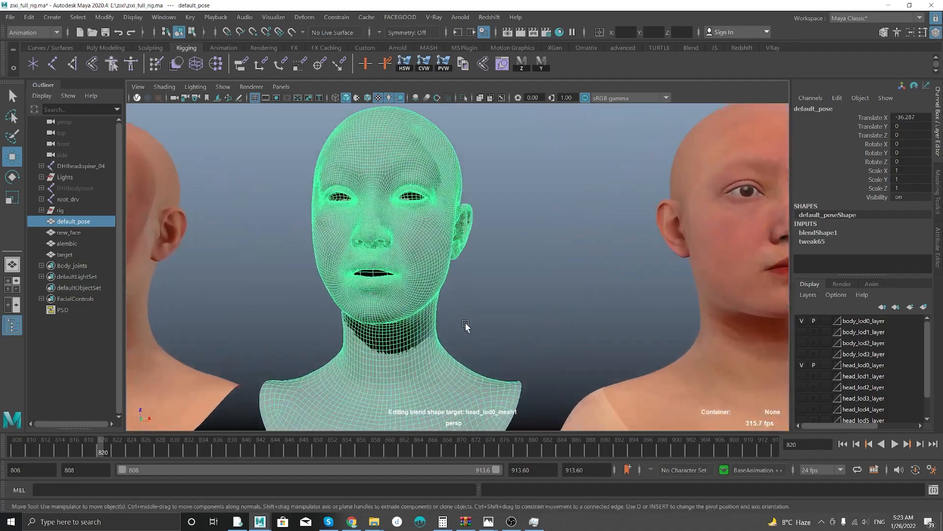
left_click_drag(364, 219, 358, 220, "alt")
middle_click_drag(358, 220, 378, 326, "alt")
right_click_drag(440, 326, 191, 248, "alt")
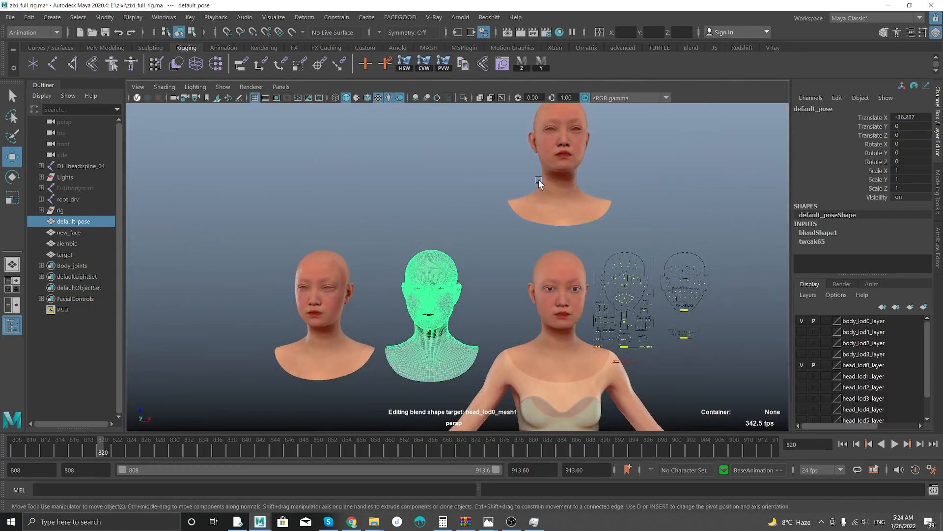
middle_click_drag(547, 181, 490, 211, "alt")
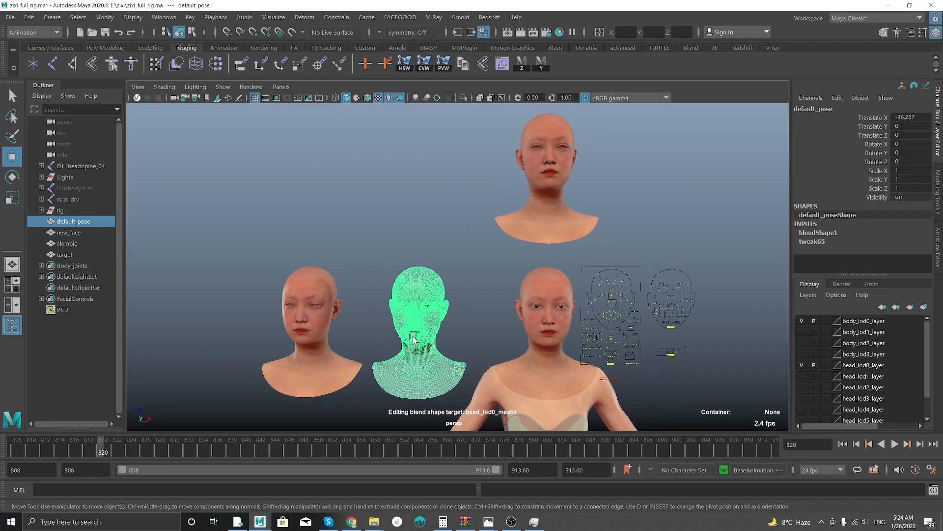
Create a blend shape on the target mesh using default_pose as its target shape.
left_click(521, 234, "shift")
key("space")
left_click_drag(556, 250, 592, 33)
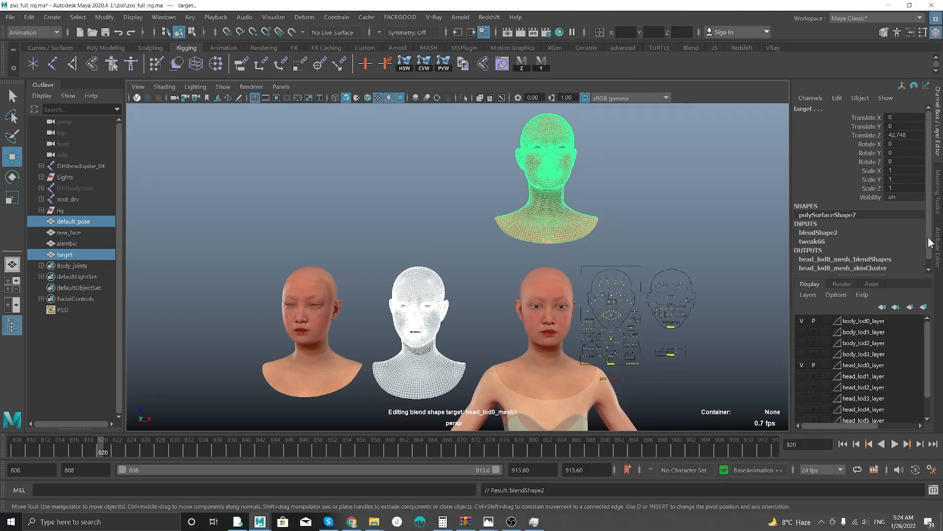
Set the default_pose weight of the target mesh's blend shape to 1 and check the rig's face.
left_click_drag(929, 227, 931, 237)
left_click(820, 225)
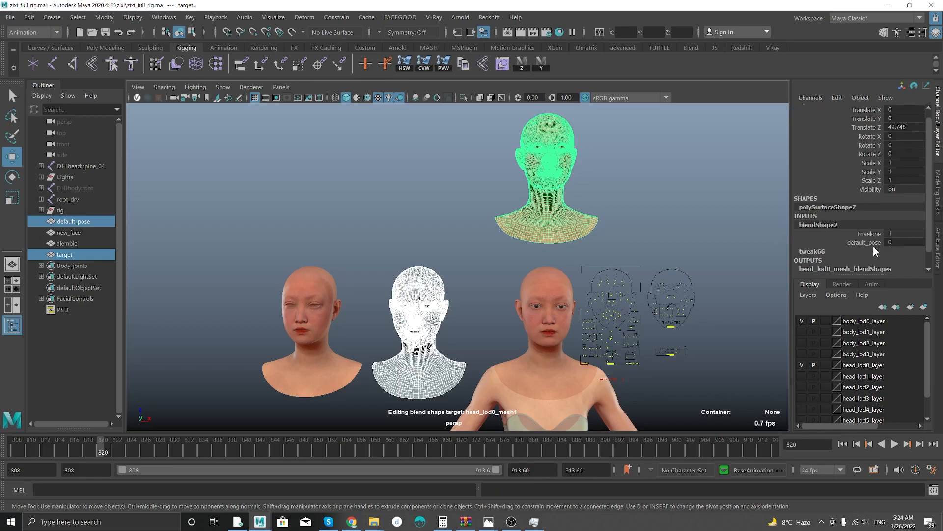
double_click(894, 241)
type("1")
key("Return")
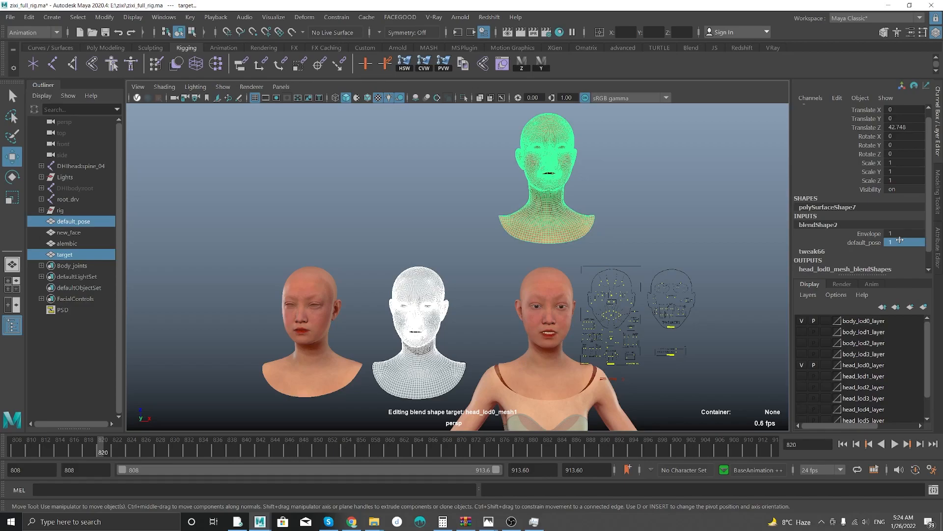
middle_click_drag(550, 322, 542, 320, "alt")
right_click_drag(423, 224, 538, 324, "alt")
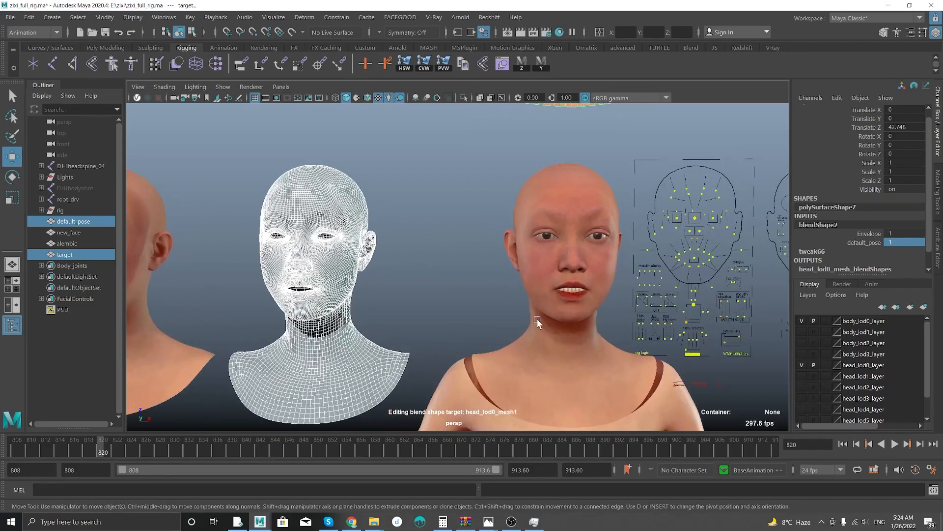
Play the facial animation from frame 808 and watch the face of the rigged head.
middle_click_drag(539, 324, 438, 314, "alt")
left_click_drag(59, 451, 12, 447)
right_click_drag(364, 245, 458, 285, "alt")
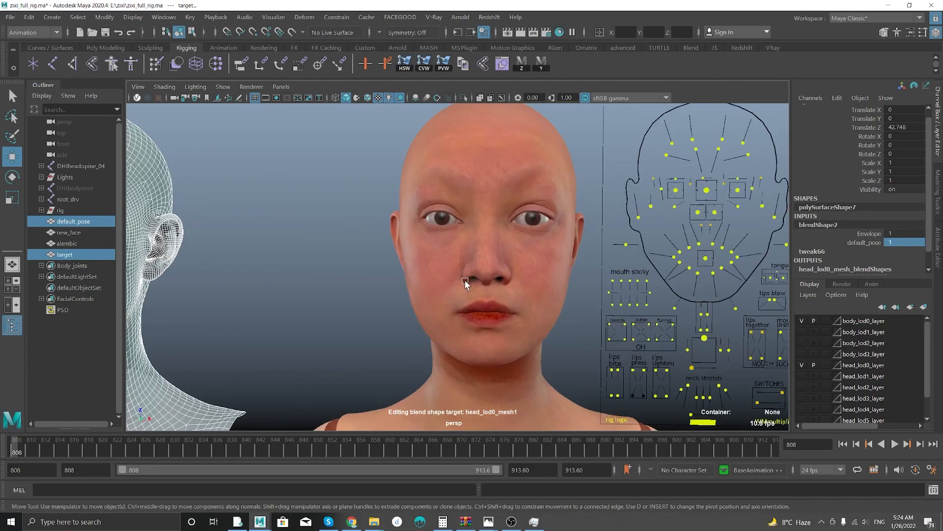
middle_click_drag(459, 285, 423, 274, "alt")
key("alt+v")
right_click_drag(461, 300, 345, 257, "alt")
middle_click_drag(346, 257, 365, 222, "alt")
key("alt+v")
Examine the seam between the rig's head mesh and body around the collar and shoulders from several angles.
left_click_drag(361, 354, 413, 324, "alt")
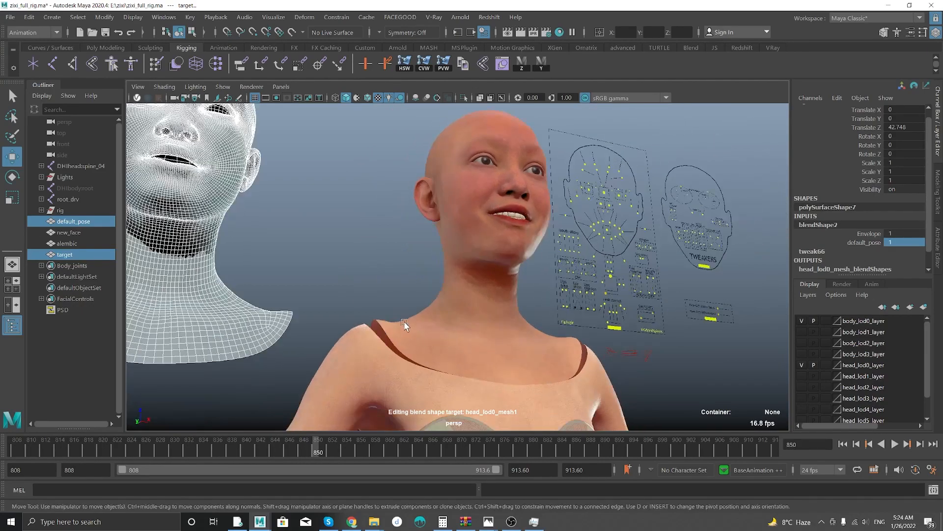
right_click_drag(413, 325, 428, 360, "alt")
left_click_drag(484, 318, 452, 319, "alt")
middle_click_drag(350, 247, 400, 192, "alt")
right_click_drag(350, 239, 392, 318, "alt")
right_click_drag(609, 340, 441, 357, "alt")
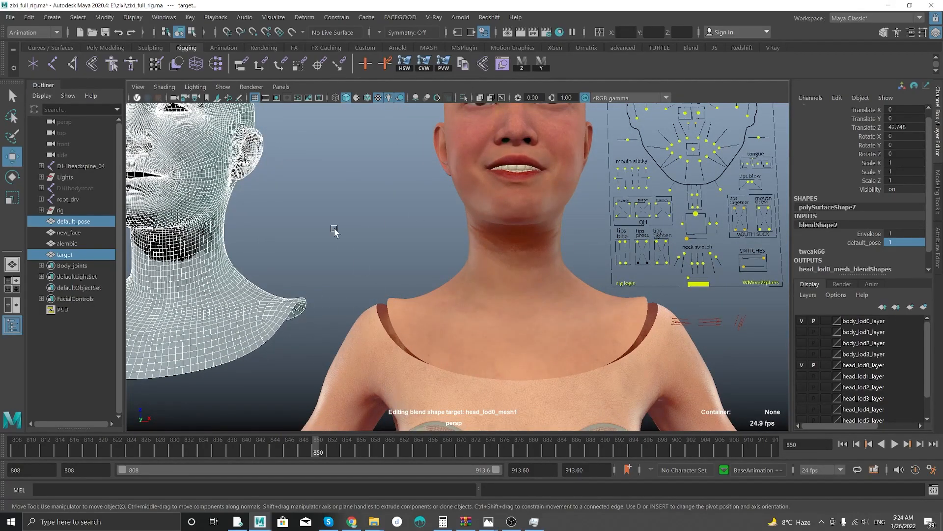
left_click_drag(346, 246, 372, 268, "alt")
right_click_drag(371, 268, 297, 287, "alt")
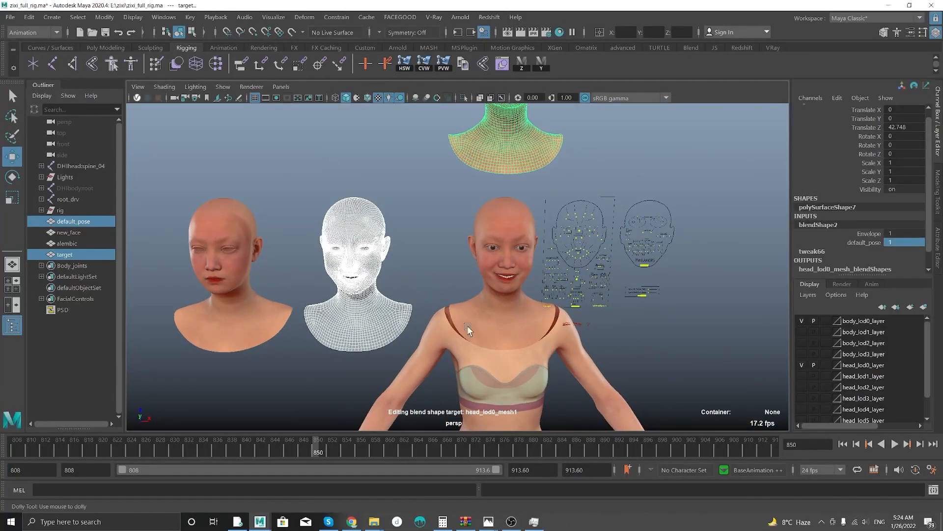
right_click_drag(447, 311, 573, 413, "alt")
left_click_drag(435, 277, 457, 295, "alt")
Select only the target mesh above the rigged character, with the lower edge of its neck in view.
right_click_drag(520, 305, 417, 226, "alt")
middle_click_drag(417, 225, 424, 275, "alt")
right_click_drag(424, 248, 509, 300, "alt")
middle_click_drag(416, 223, 383, 252, "alt")
right_click_drag(383, 251, 420, 251, "alt")
left_click_drag(419, 251, 366, 201, "alt")
middle_click_drag(365, 202, 348, 256, "alt")
left_click(556, 222)
right_click_drag(496, 219, 533, 242, "alt")
left_click(429, 238)
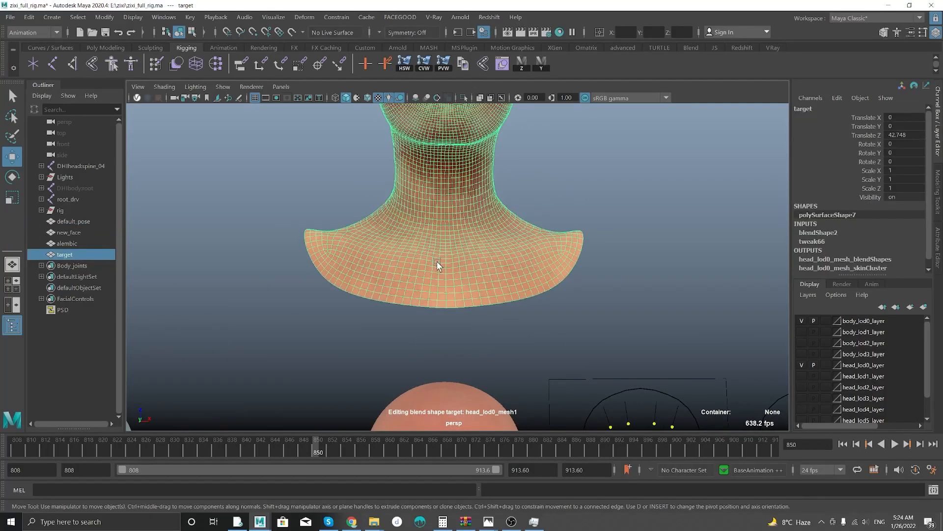
Select the face rows along the lower border of the target mesh and convert the selection to vertices.
key("F11")
left_click(440, 304)
key("q")
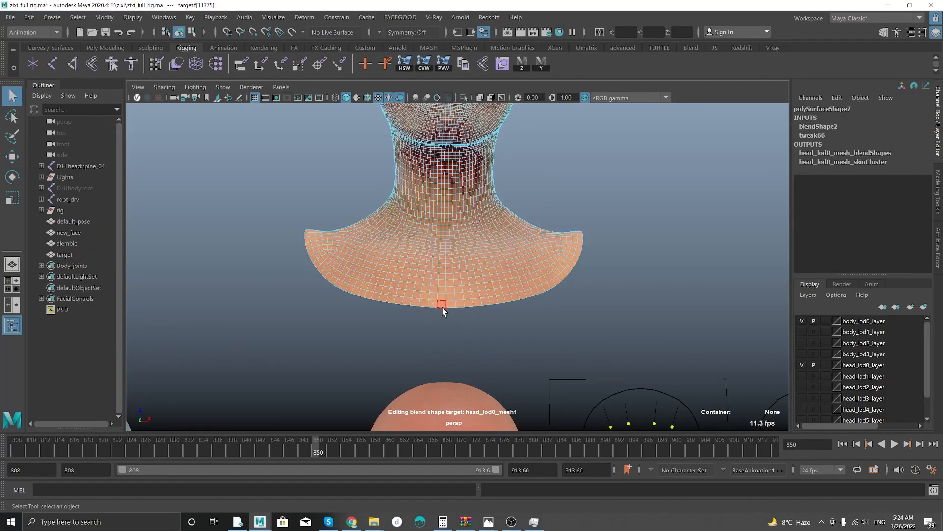
left_click(441, 297)
key("5")
scroll(445, 300, "up", 2)
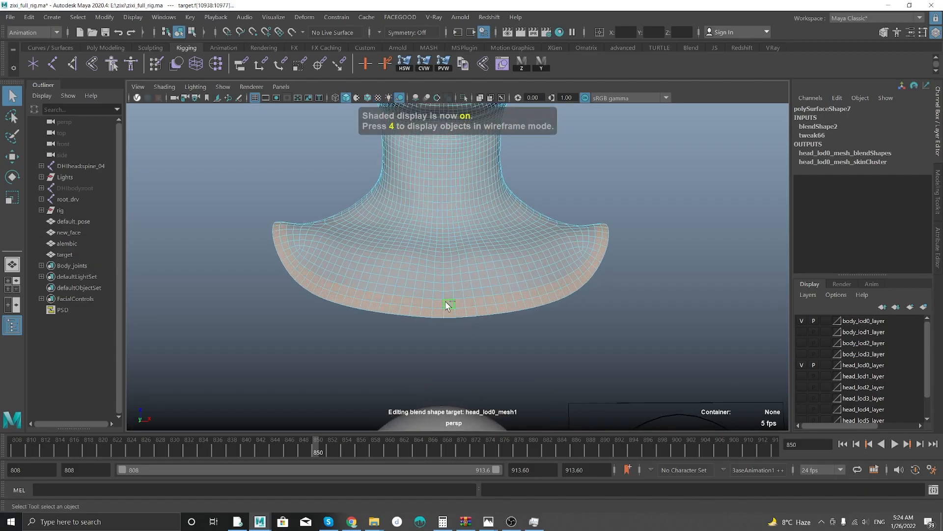
left_click(453, 291)
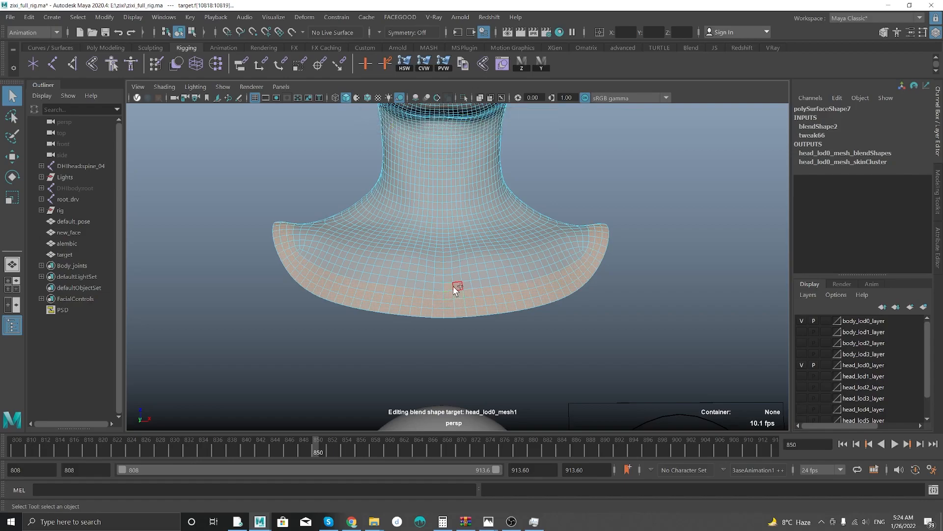
right_click_drag(386, 279, 396, 254, "alt")
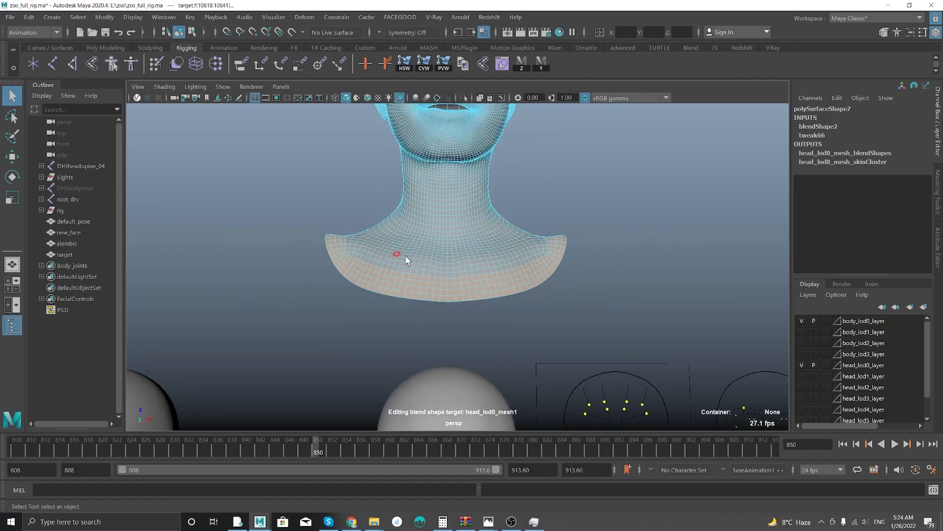
key("ctrl+F9")
right_click_drag(324, 259, 252, 251, "alt")
right_click_drag(437, 239, 462, 238, "alt")
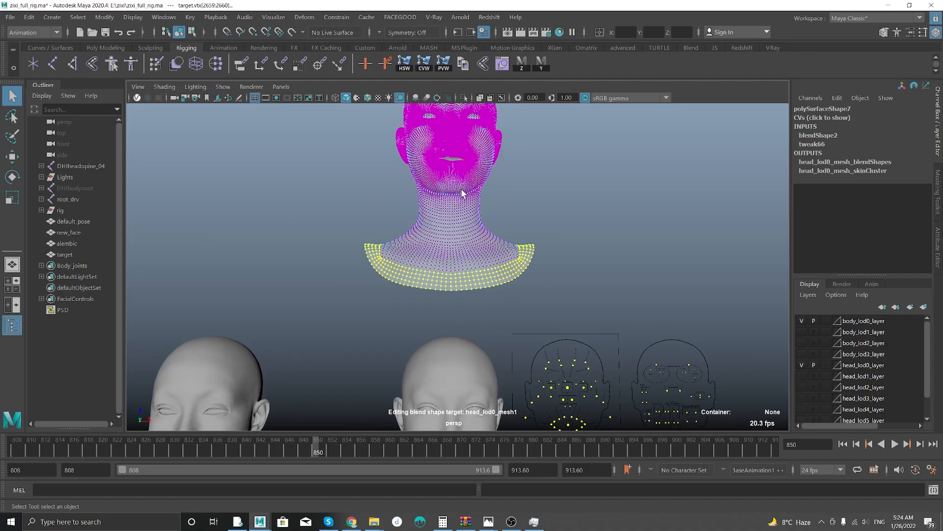
Flood the selected border vertices with a blend shape weight of 0, using Paint Blend Shape Weights with the Replace operation.
key("space")
left_click(452, 216)
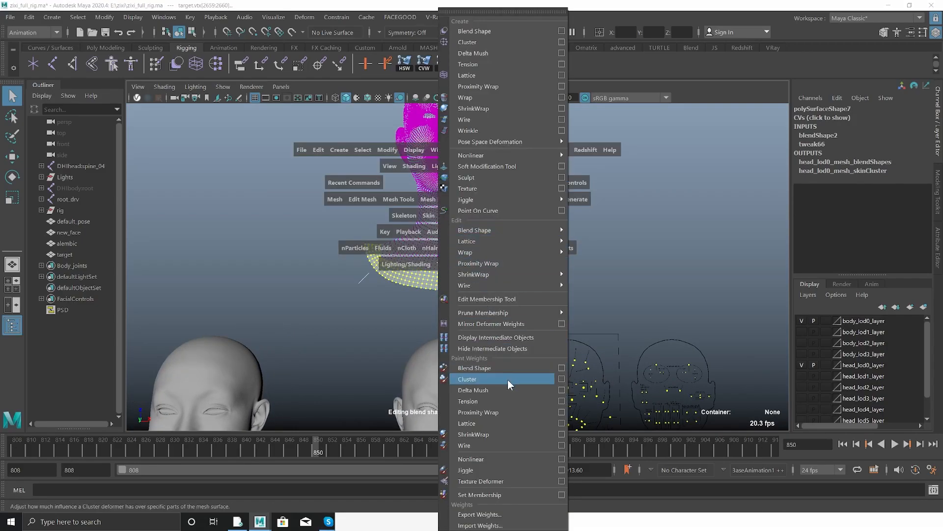
left_click(547, 368)
double_click(12, 238)
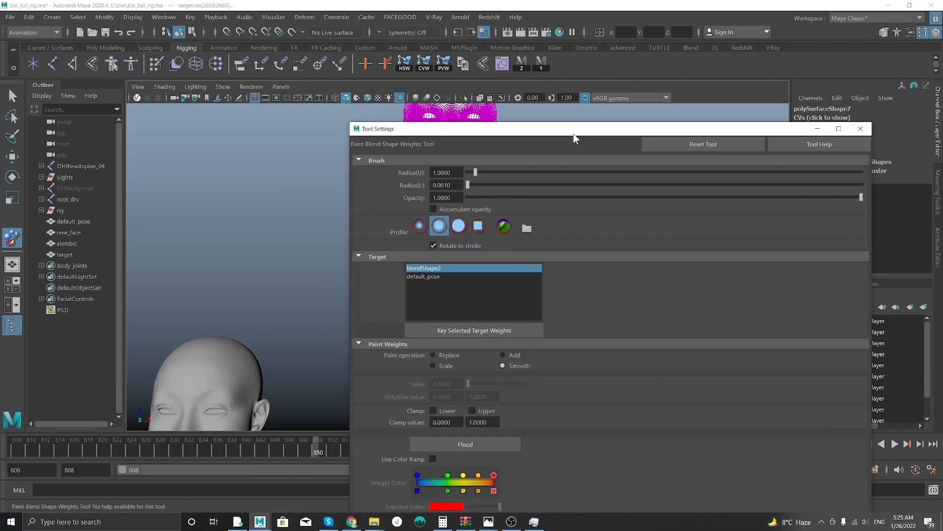
left_click_drag(574, 134, 835, 96)
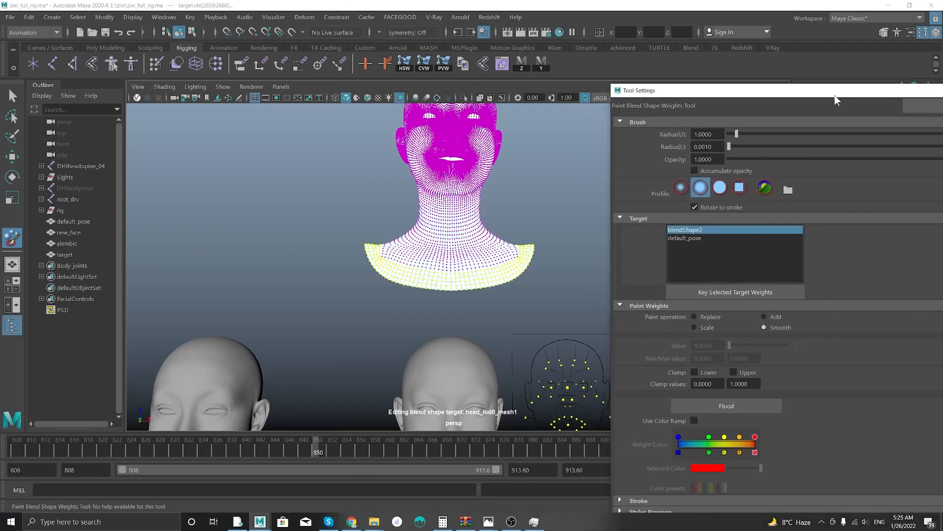
left_click(693, 316)
left_click(730, 407)
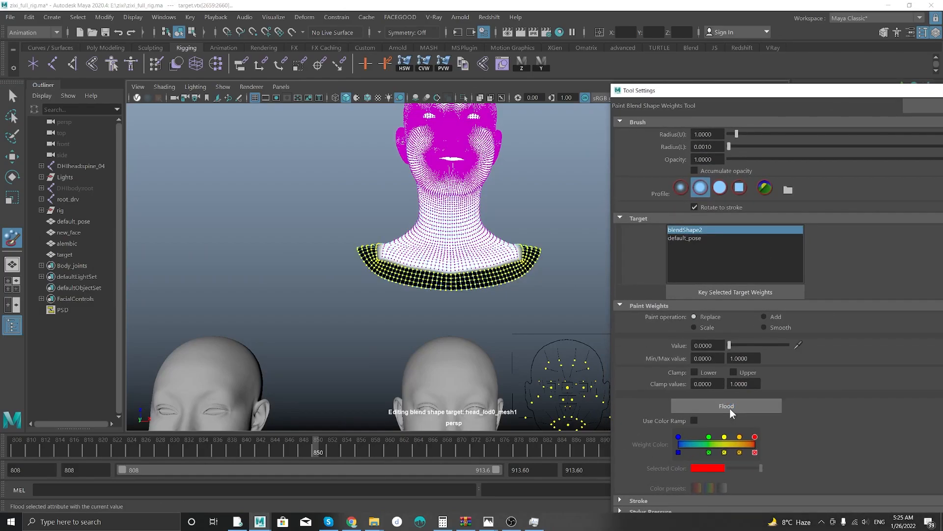
Return the target mesh to object selection and flood its blend shape weights twice with the Smooth operation.
scroll(441, 237, "up", 2)
key("q")
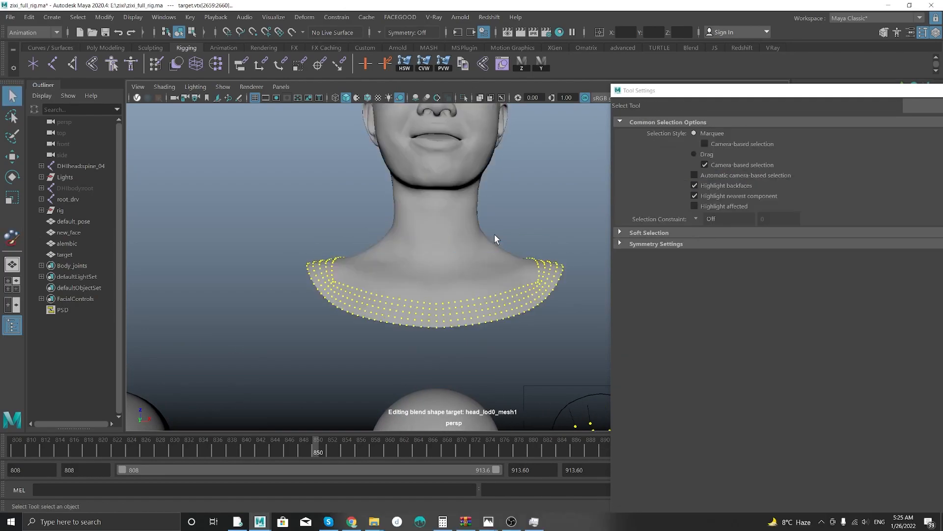
key("F8")
right_click_drag(429, 230, 396, 242)
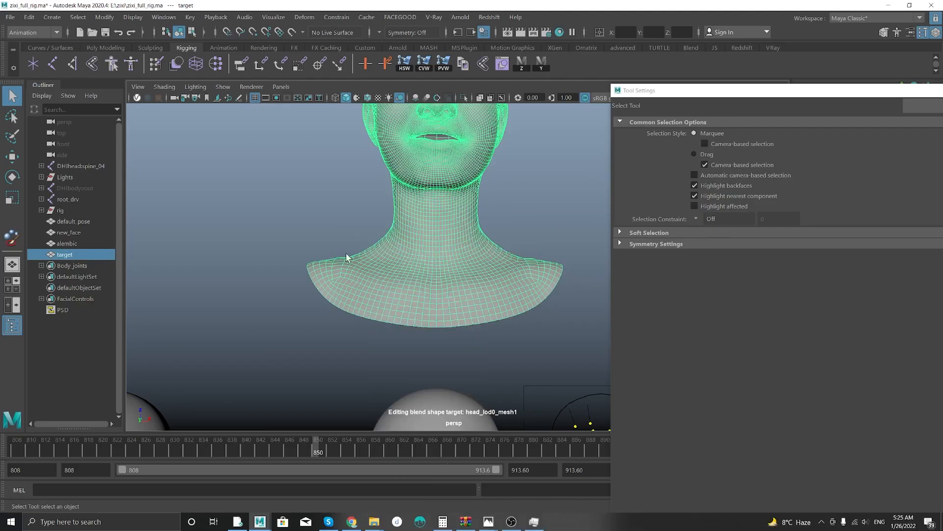
key("y")
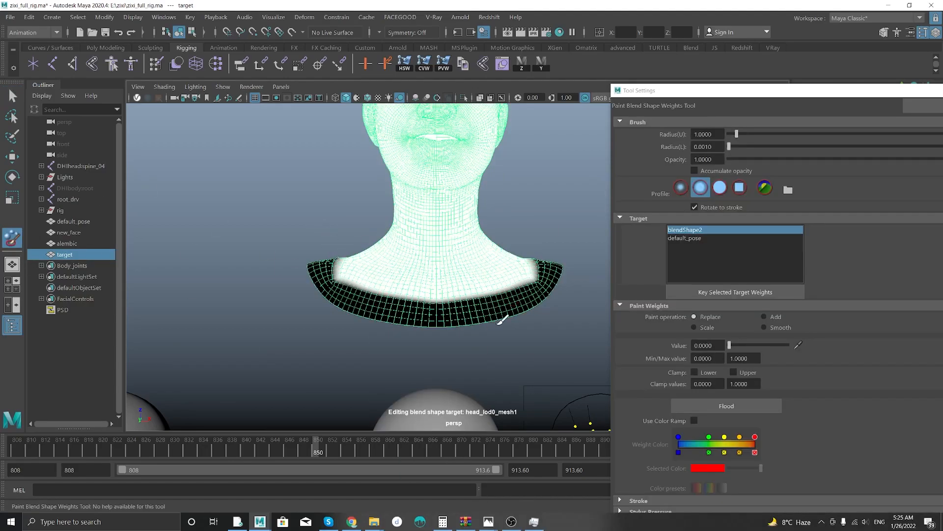
left_click(764, 328)
left_click(735, 403)
left_click(735, 403)
Display the scene with textures and all lights, check the rig's collar seam, and close the tool settings.
key("w")
middle_click_drag(359, 313, 359, 196, "alt")
scroll(360, 196, "down", 2)
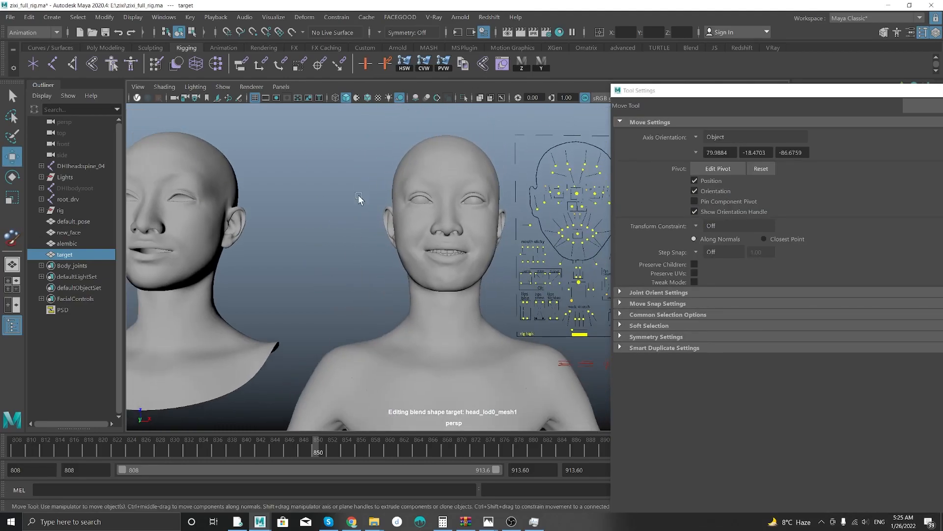
key("6")
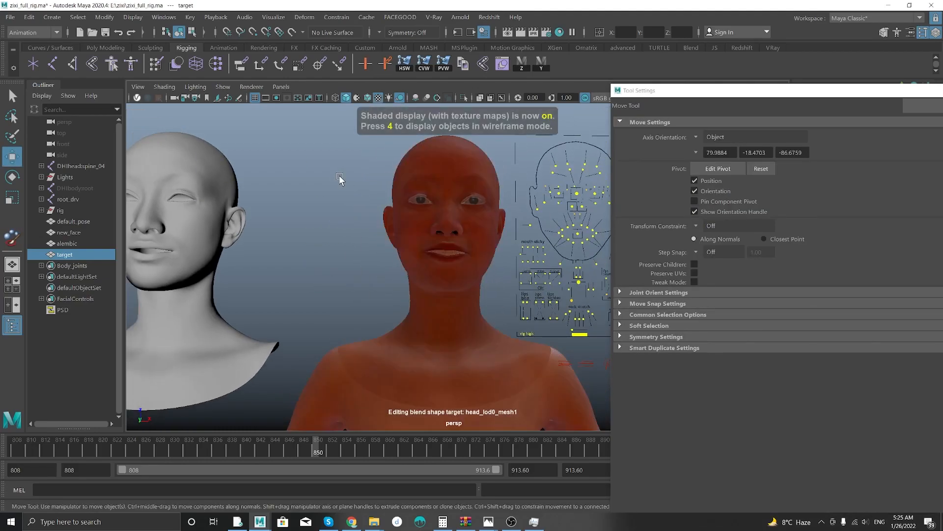
key("7")
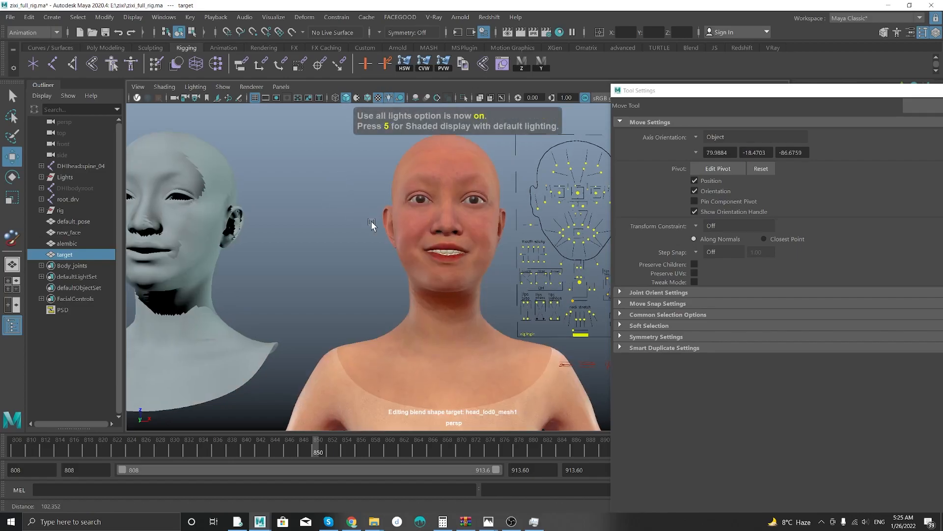
scroll(373, 340, "up", 2)
left_click_drag(373, 337, 304, 297, "alt")
left_click_drag(842, 92, 659, 120)
left_click_drag(817, 120, 507, 161)
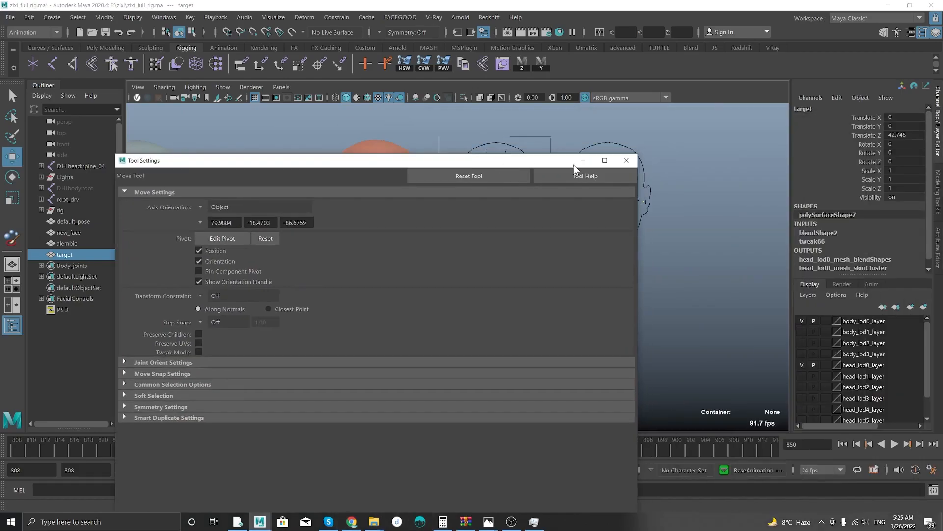
left_click(627, 160)
middle_click_drag(361, 246, 432, 249, "alt")
scroll(442, 251, "up", 2)
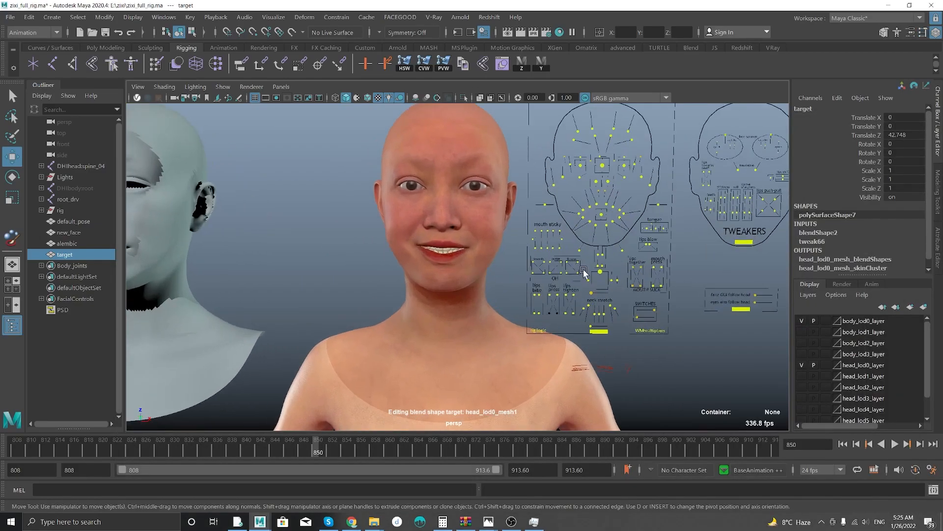
Select the jaw control, pick the teeth mesh in the rig's mouth, and play the facial animation.
left_click(600, 273)
scroll(607, 303, "up", 4)
scroll(607, 305, "up", 3)
middle_click_drag(608, 305, 545, 310, "alt")
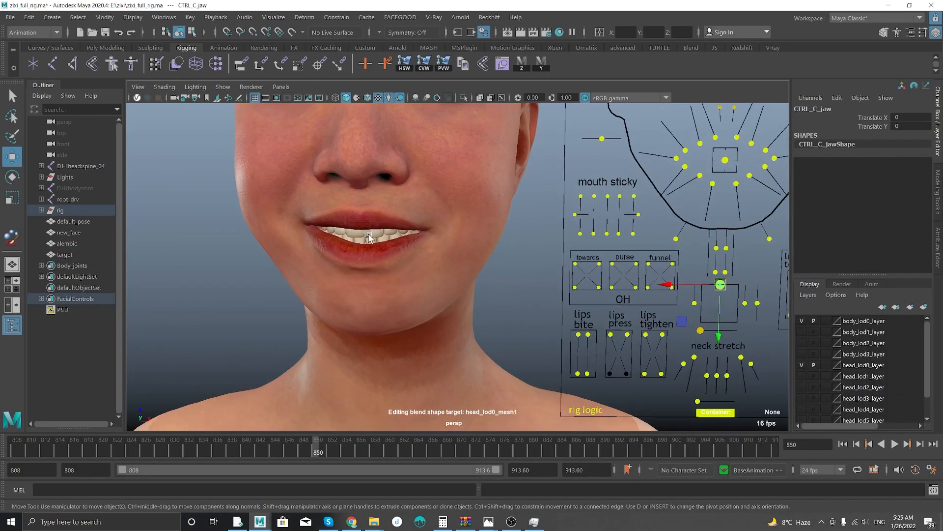
left_click(369, 235)
scroll(356, 225, "up", 6)
scroll(352, 282, "down", 10)
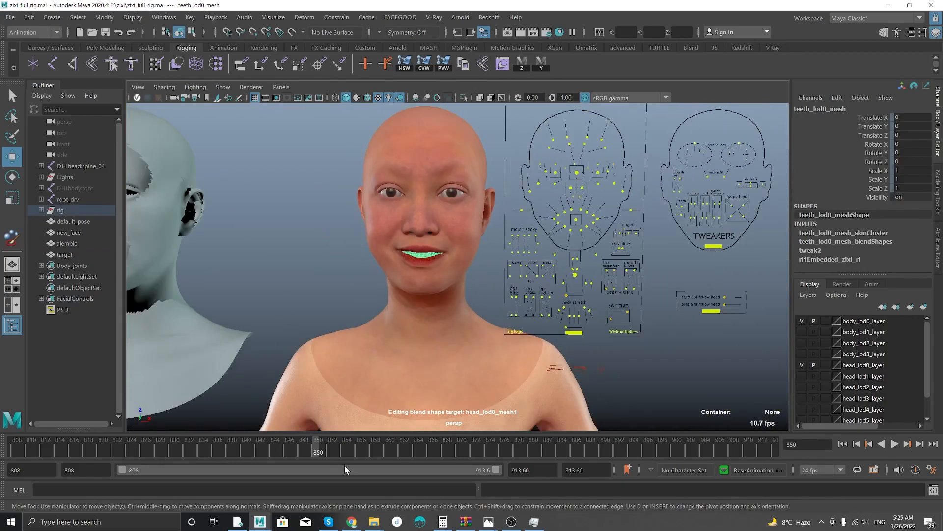
key("alt+v")
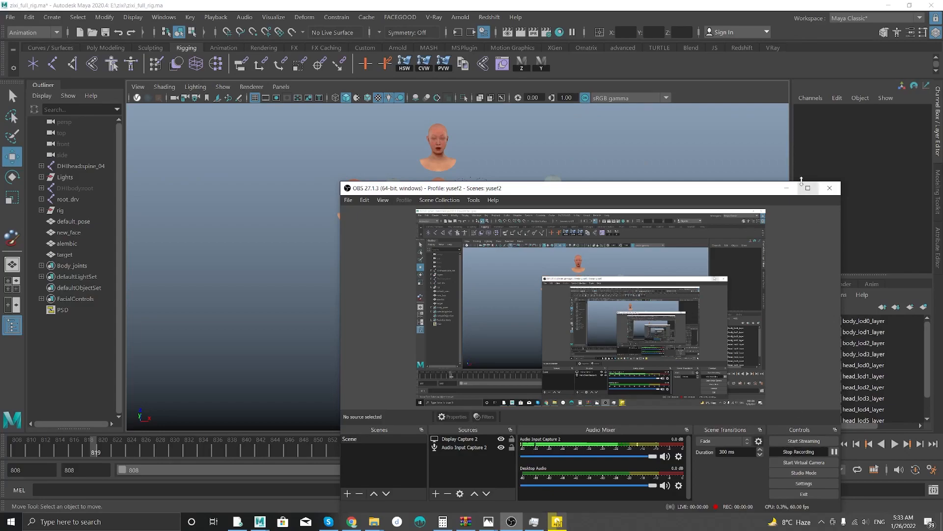
Examine the rig's teeth between the open lips at frame 819 and compare the mouth with the neighbouring heads.
left_click(787, 191)
right_click_drag(364, 202, 442, 206, "alt")
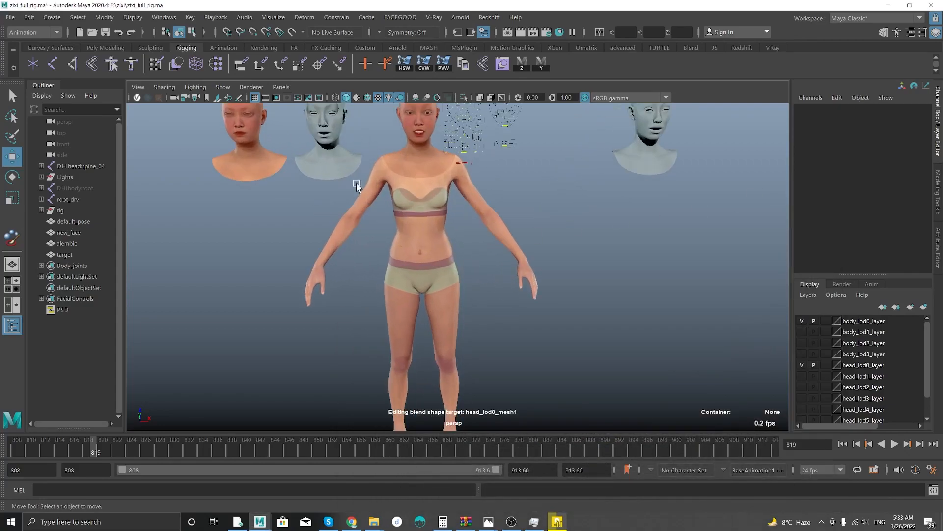
middle_click_drag(358, 190, 374, 264, "alt")
right_click_drag(208, 147, 358, 219, "alt")
middle_click_drag(359, 219, 346, 265, "alt")
right_click_drag(345, 265, 506, 408, "alt")
middle_click_drag(491, 407, 443, 305, "alt")
middle_click_drag(445, 208, 443, 253, "alt")
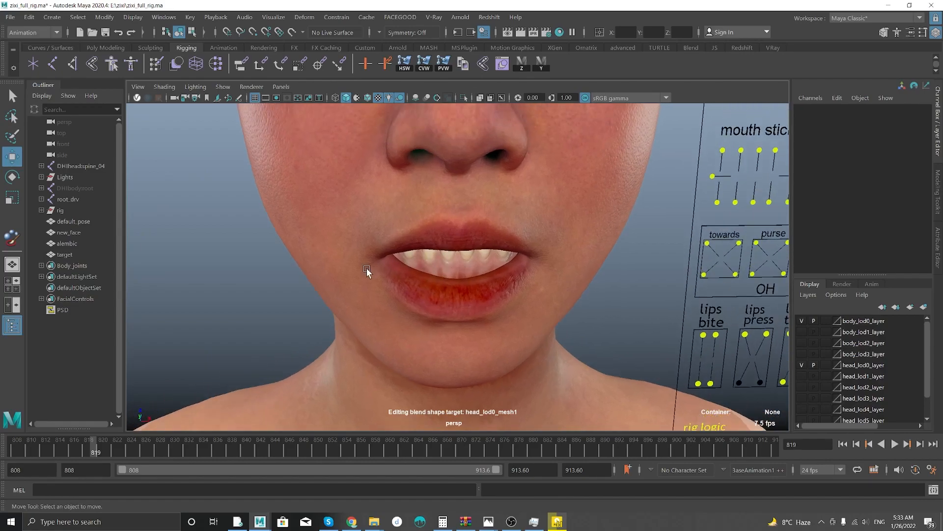
right_click_drag(480, 301, 402, 243, "alt")
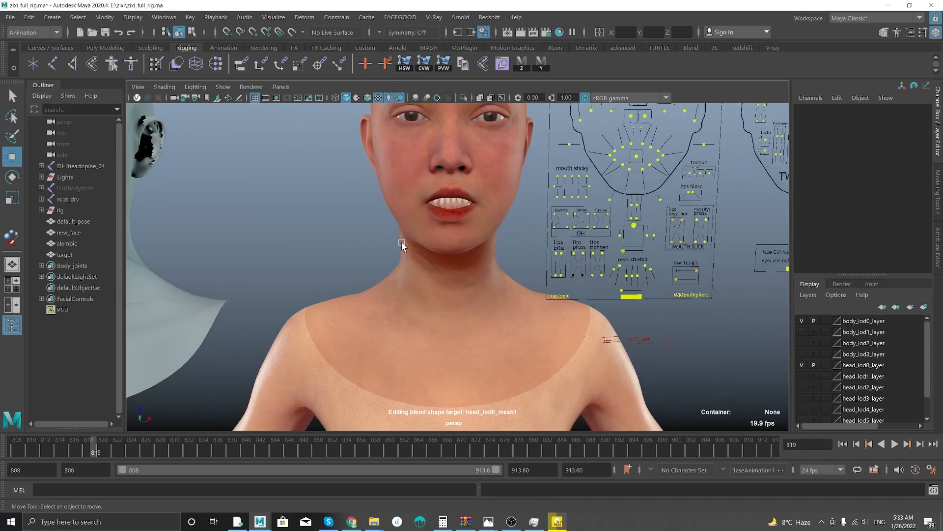
right_click_drag(383, 123, 444, 274, "alt")
middle_click_drag(444, 274, 403, 278, "alt")
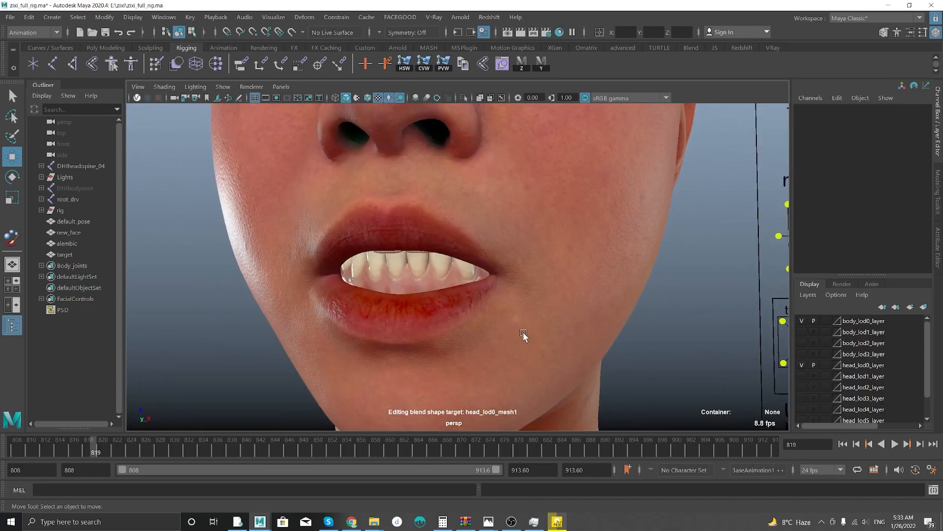
right_click_drag(512, 327, 445, 364, "alt")
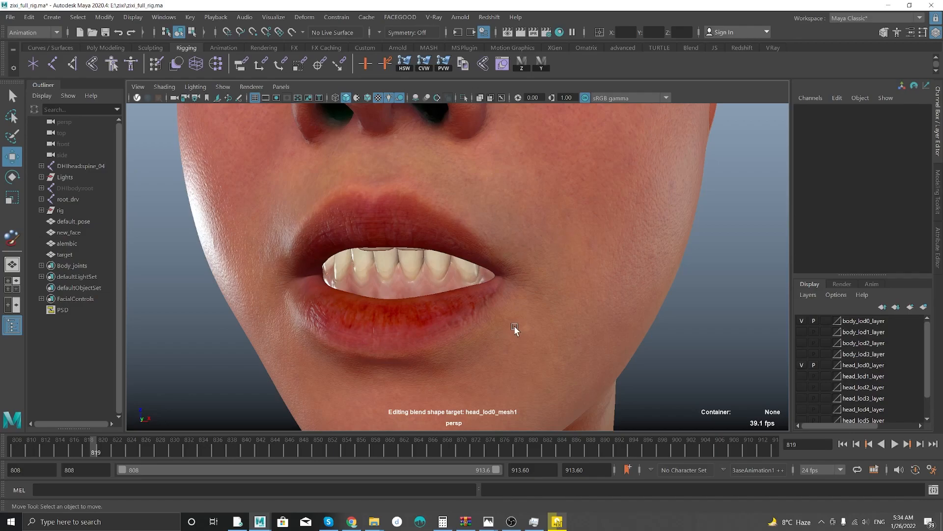
right_click_drag(533, 328, 402, 355, "alt")
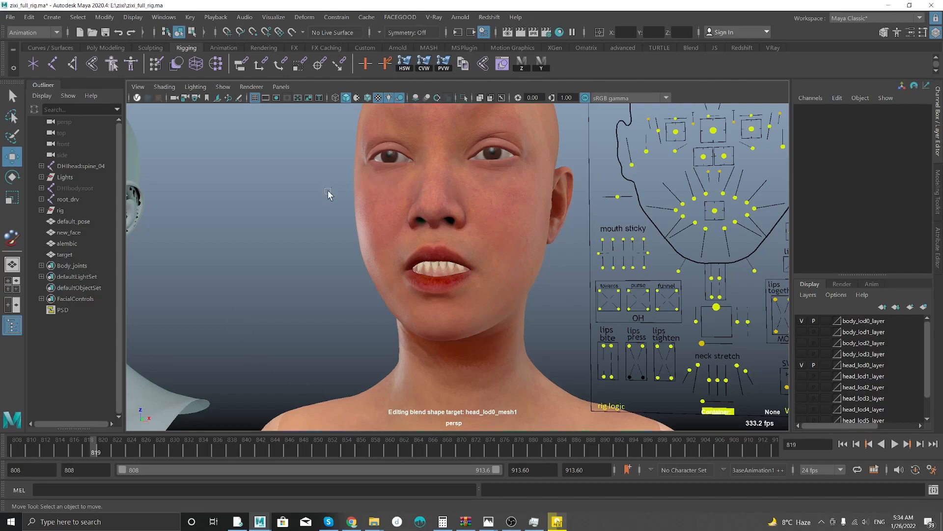
right_click_drag(302, 246, 398, 326, "alt")
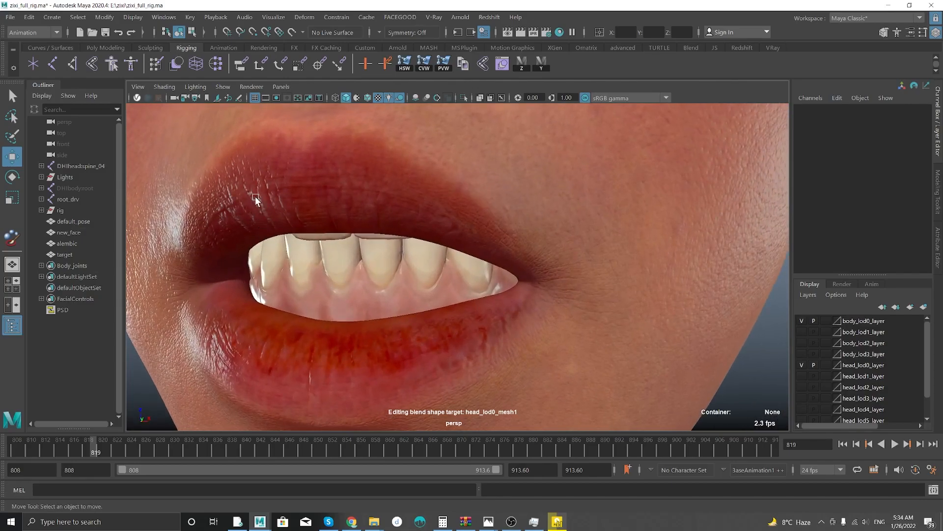
right_click_drag(437, 283, 282, 250, "alt")
middle_click_drag(301, 242, 413, 309, "alt")
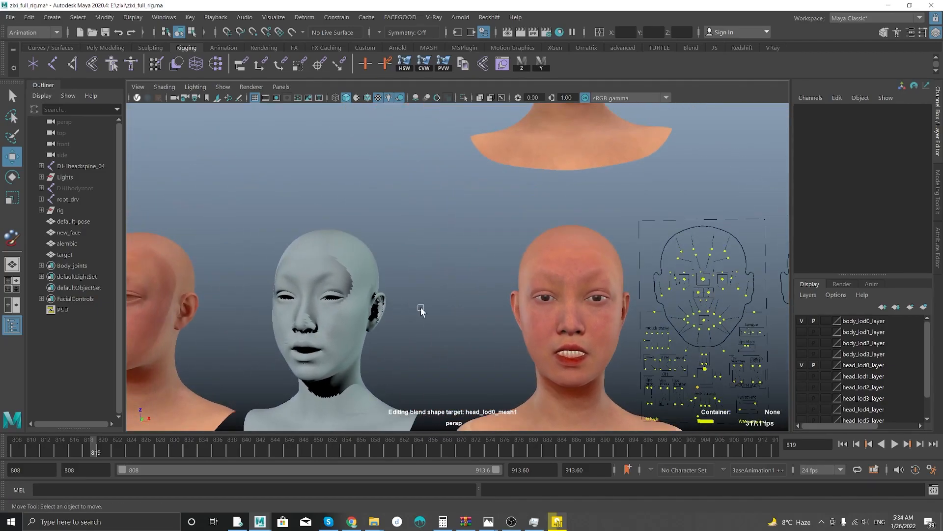
right_click_drag(402, 351, 383, 311, "alt")
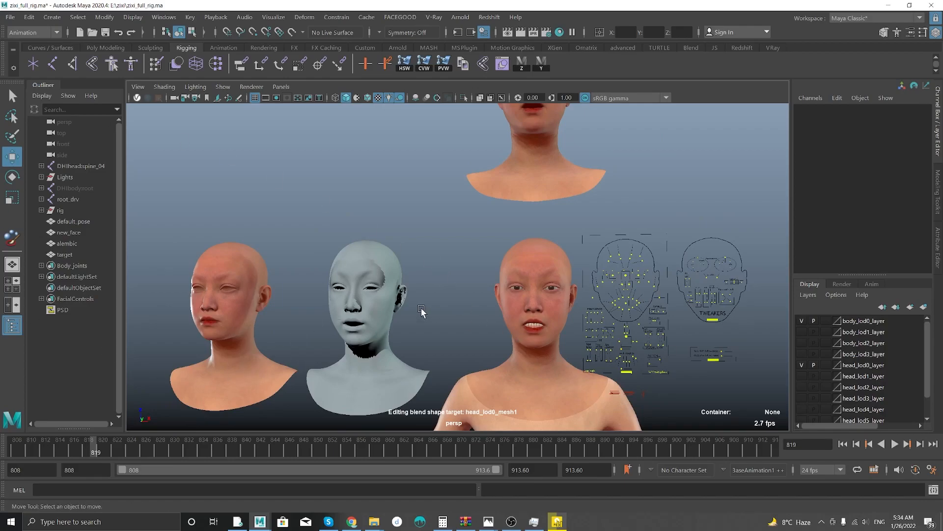
middle_click_drag(421, 311, 348, 289, "alt")
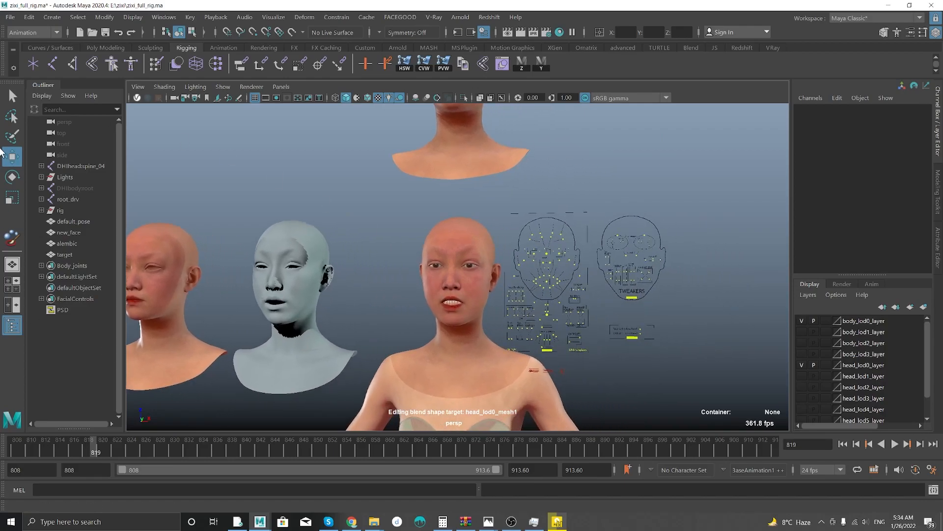
Import the Alembic file teeth.abc into the scene root, fit to the time range, and bring the imported teeth mesh into view.
left_click_drag(398, 256, 569, 310, "alt")
right_click_drag(568, 309, 531, 304, "alt")
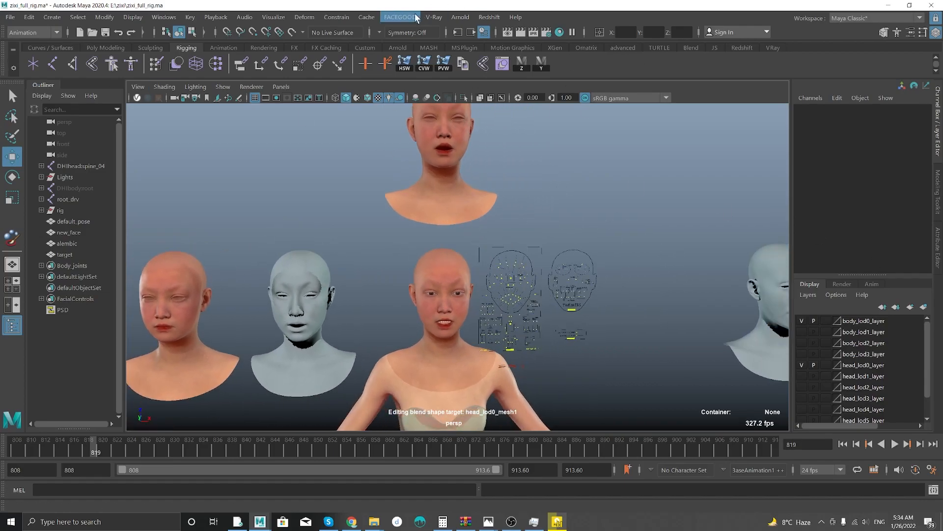
left_click(367, 17)
mouse_move(377, 35)
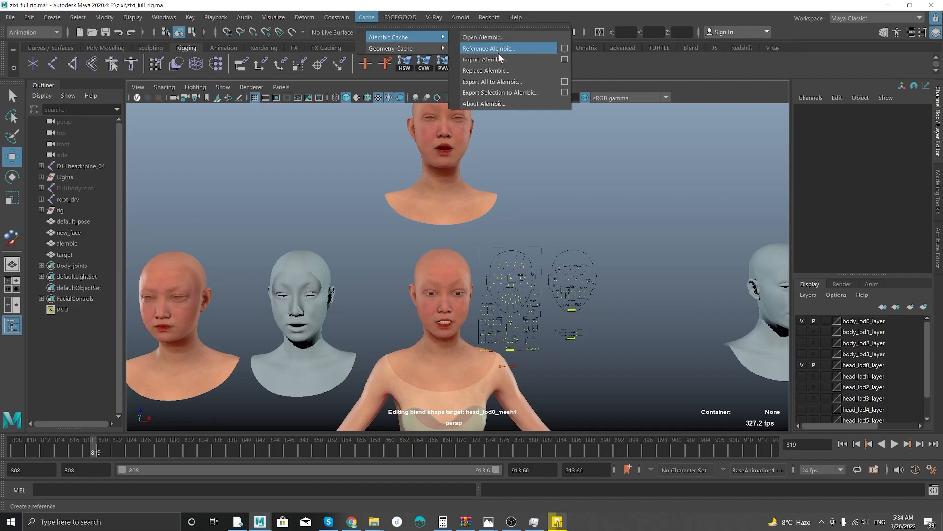
left_click(497, 59)
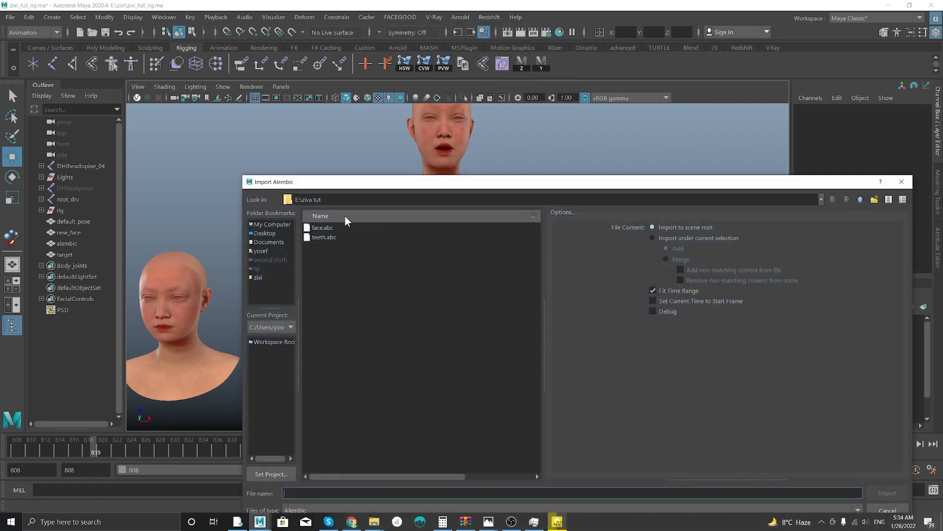
double_click(324, 238)
scroll(375, 272, "down", 3)
middle_click_drag(376, 269, 375, 227, "alt")
left_click_drag(375, 226, 393, 315, "alt")
middle_click_drag(368, 300, 407, 258, "alt")
left_click_drag(403, 263, 288, 343)
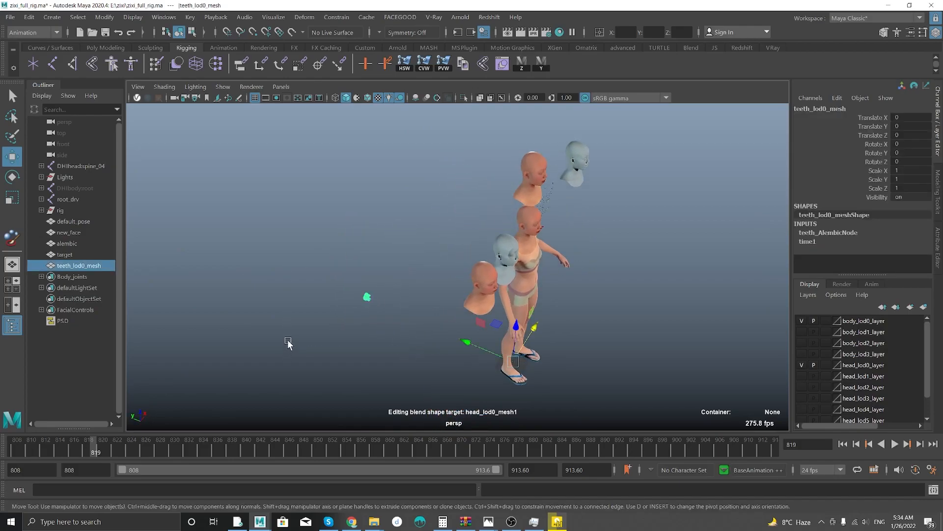
Set the imported teeth mesh's Rotate X to 90 and its Translate Y and Translate Z to -2.
key("e")
left_click_drag(514, 333, 533, 343)
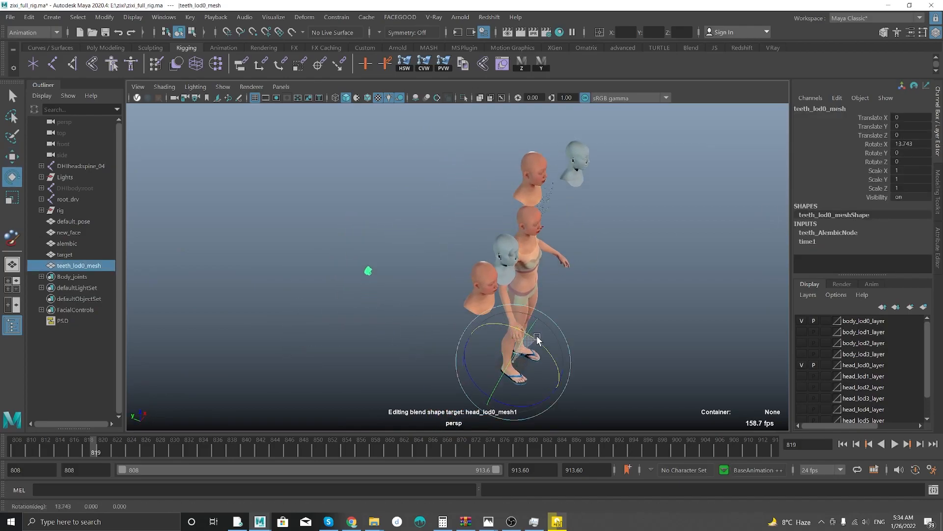
left_click(908, 143)
key("Return")
left_click_drag(919, 125, 917, 133)
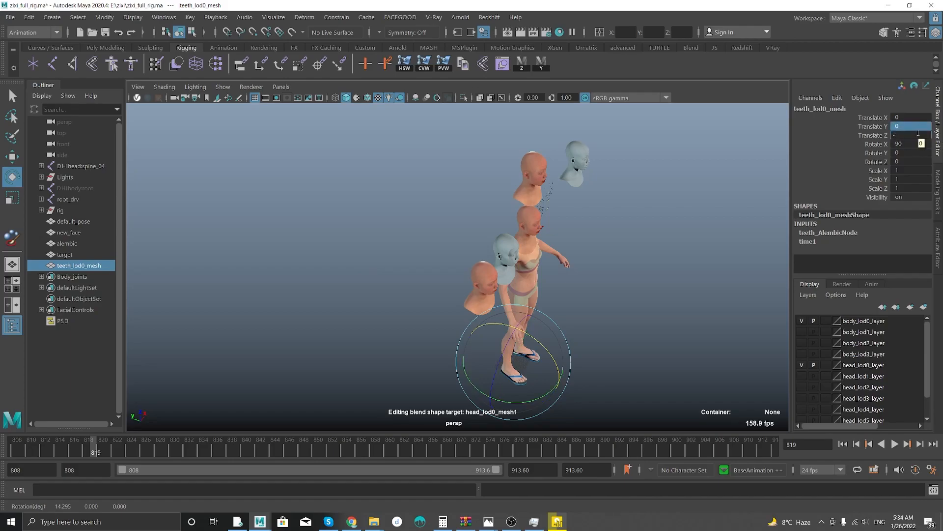
type("-2")
key("Return")
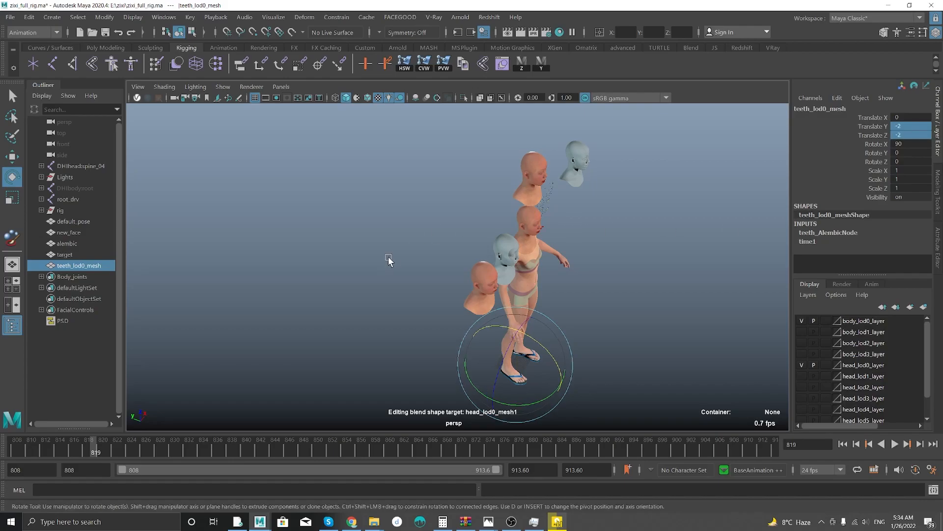
Freeze the imported teeth mesh's transformations and move it about 34.5 units along X, beside the rig's head.
left_click(104, 20)
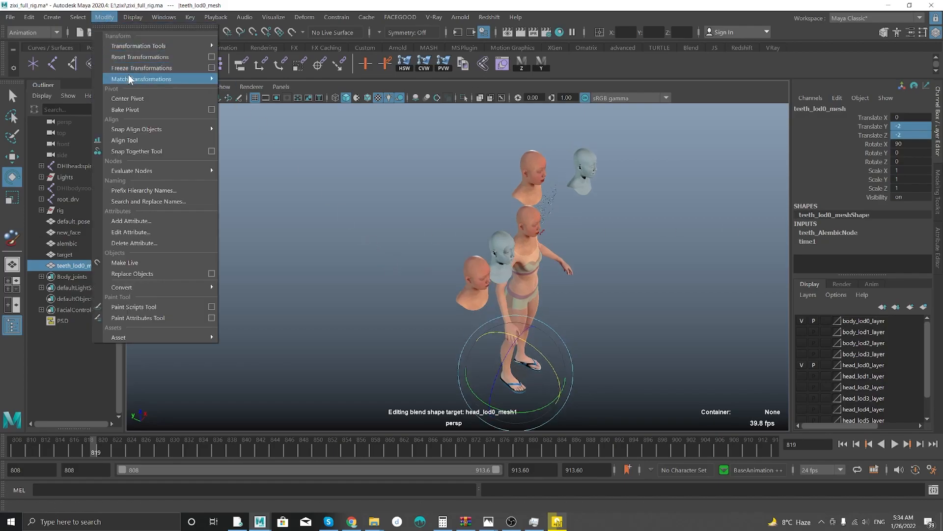
left_click(132, 68)
left_click_drag(565, 287, 495, 293, "alt")
scroll(495, 293, "up", 1)
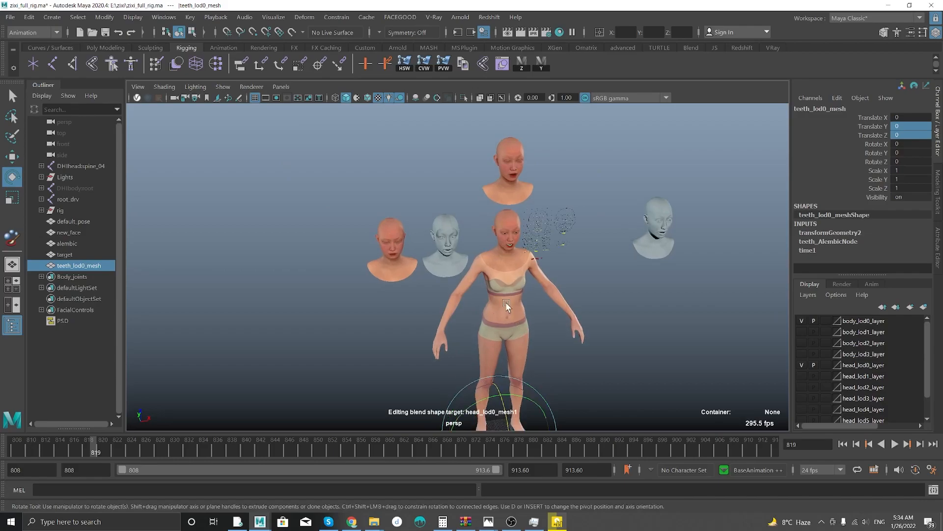
scroll(567, 362, "down", 3)
key("w")
left_click_drag(503, 355, 540, 354)
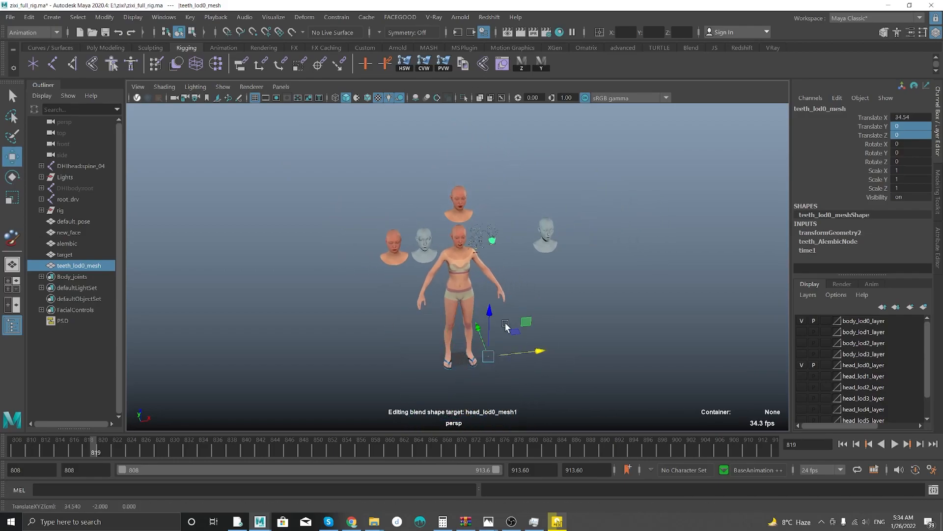
Add the rig's mouth teeth to the selection after the imported teeth and create a blend shape deformer between them.
scroll(436, 258, "up", 6)
left_click_drag(436, 259, 418, 296, "alt")
scroll(327, 253, "up", 4)
middle_click_drag(327, 253, 398, 305, "alt")
left_click_drag(398, 305, 388, 253, "alt")
left_click_drag(481, 212, 422, 277, "alt")
left_click(409, 274)
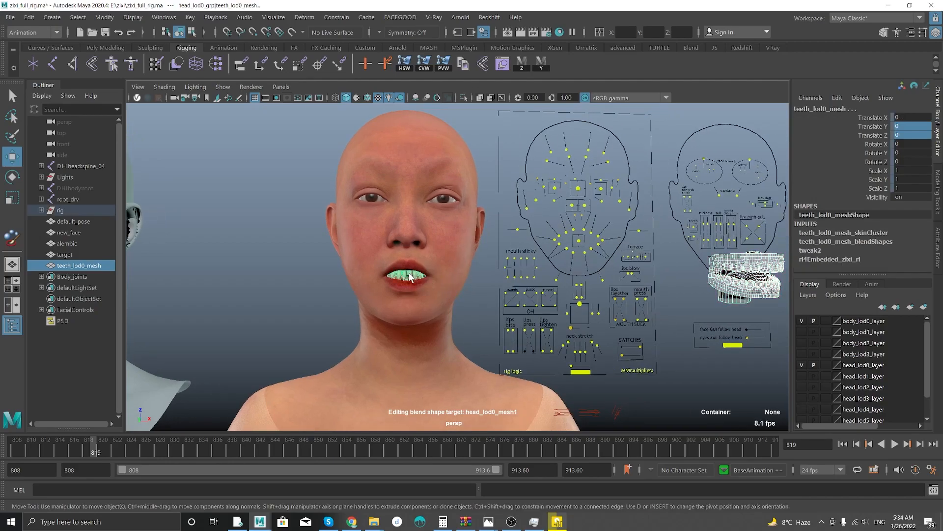
key("space")
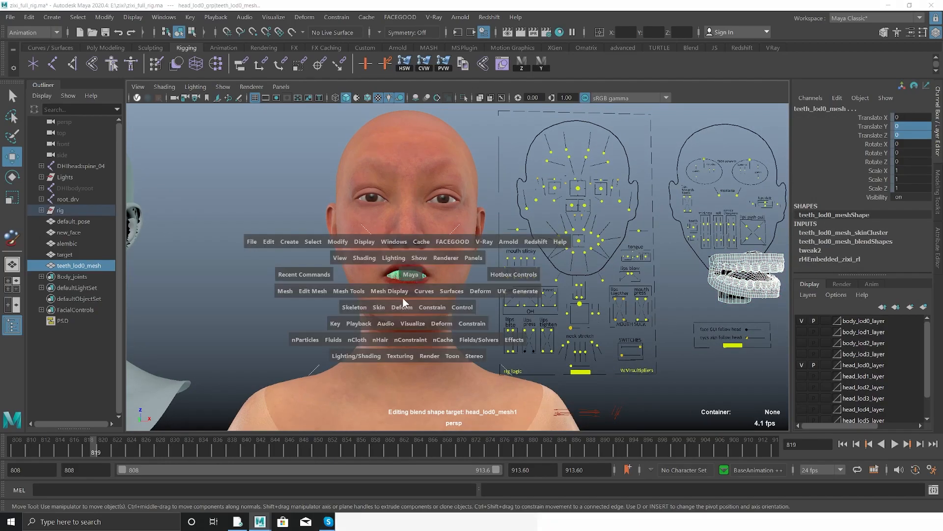
left_click(403, 297)
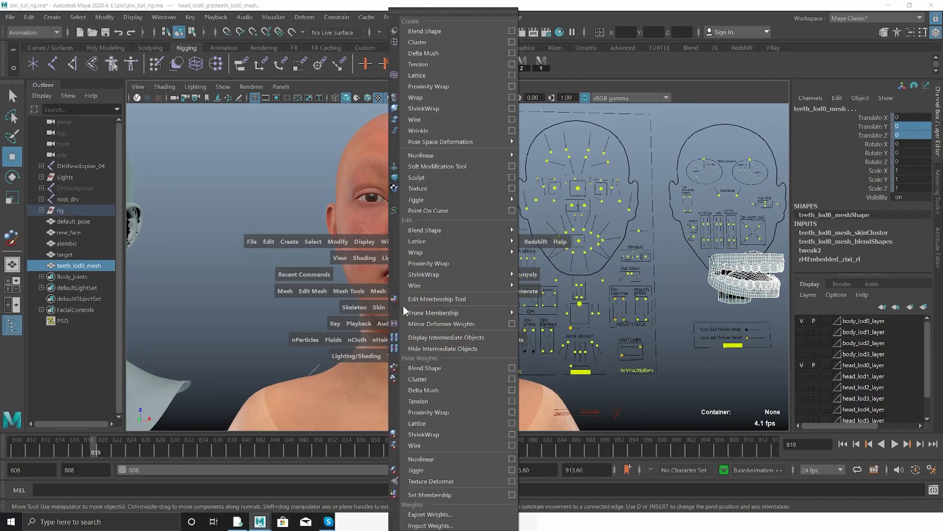
left_click(442, 32)
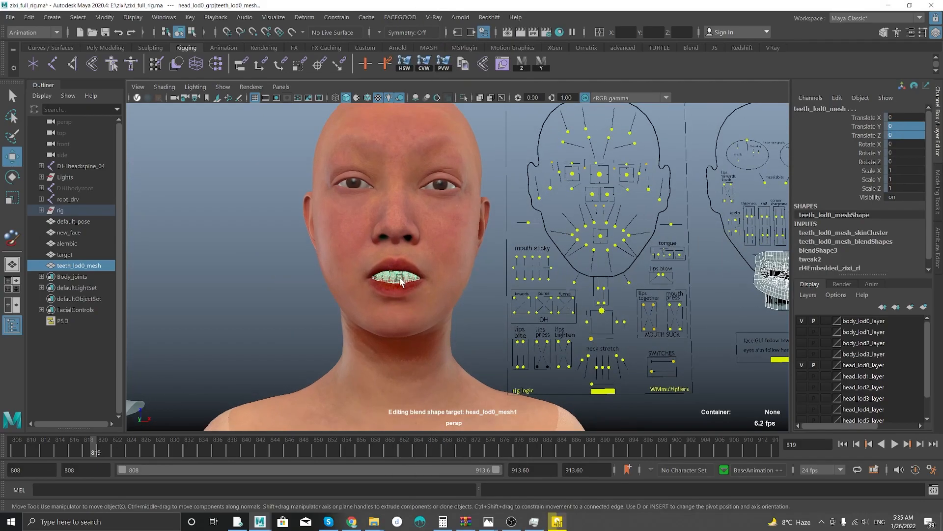
Select only the rig's teeth and set the teeth_lod0_mesh weight of blendShape3 to 1.
left_click(402, 282)
left_click(396, 278)
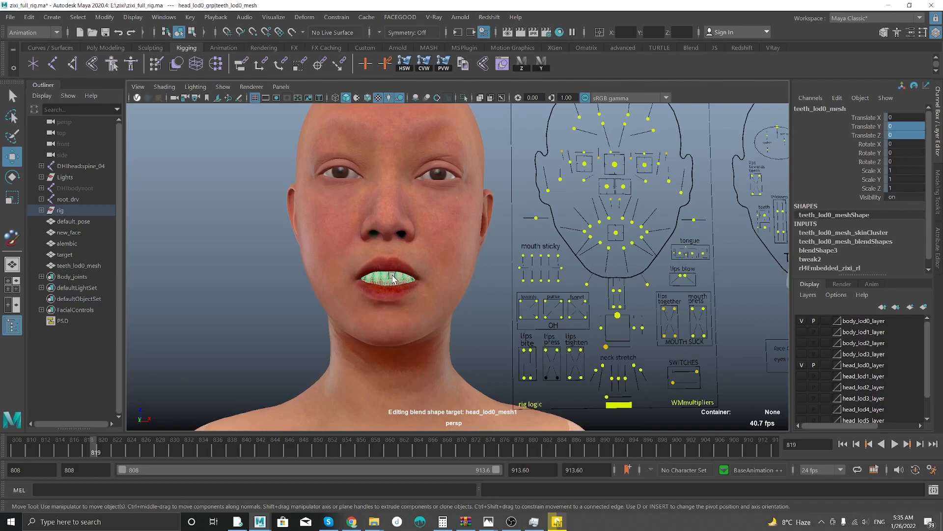
key("ctrl+a")
left_click(905, 106)
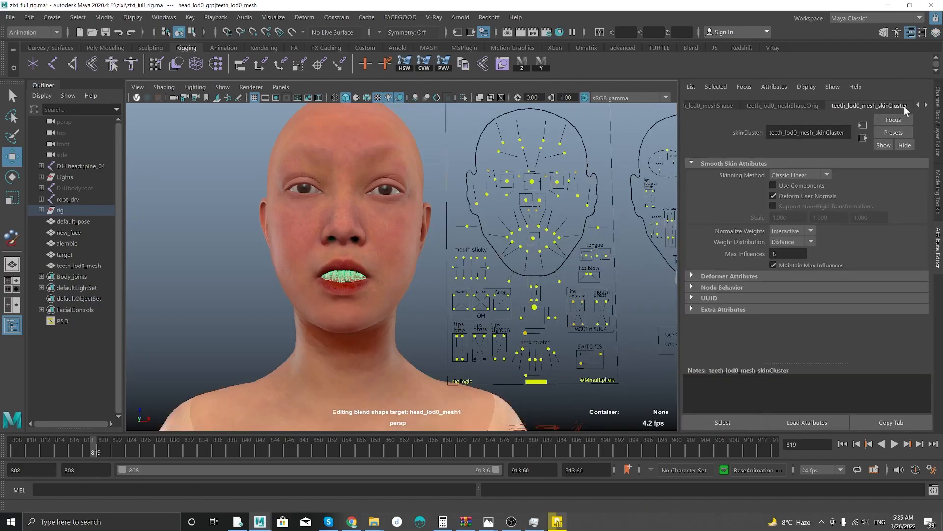
left_click(927, 105)
left_click(894, 106)
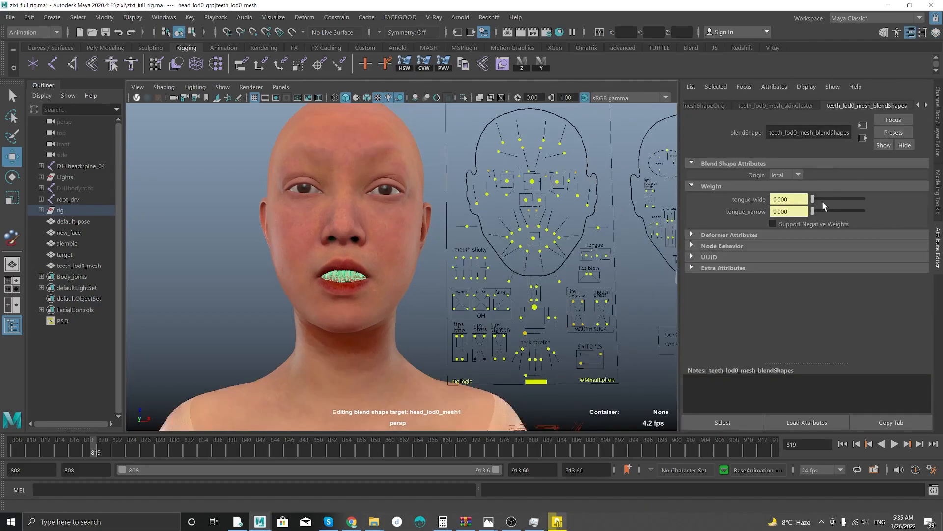
left_click(927, 105)
left_click(890, 106)
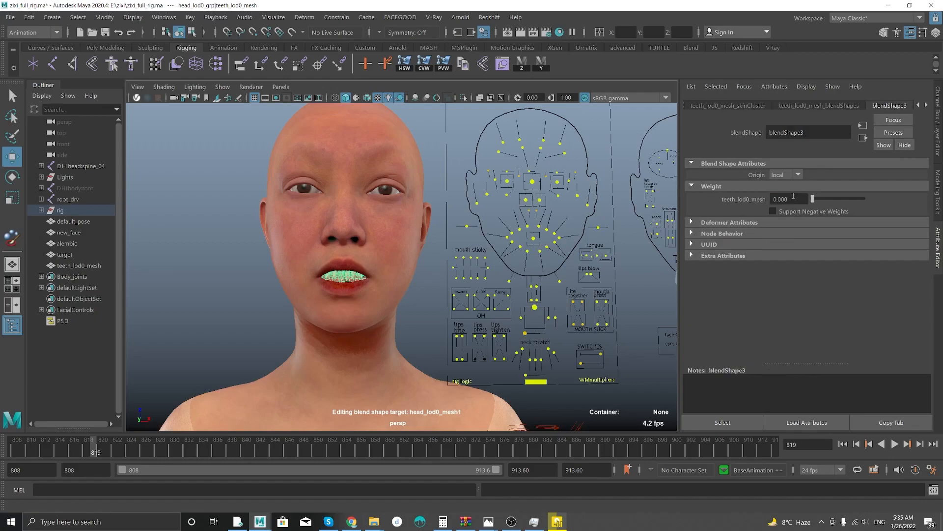
scroll(280, 290, "up", 5)
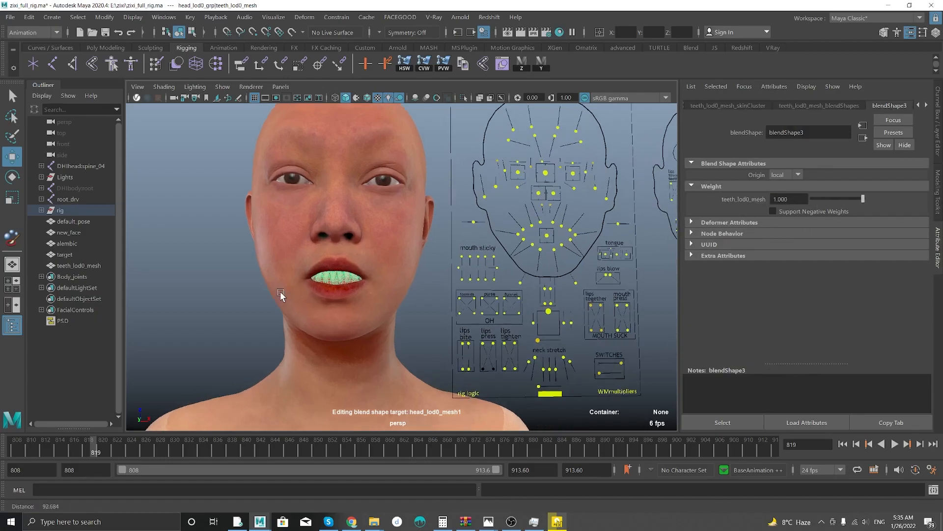
scroll(397, 330, "down", 10)
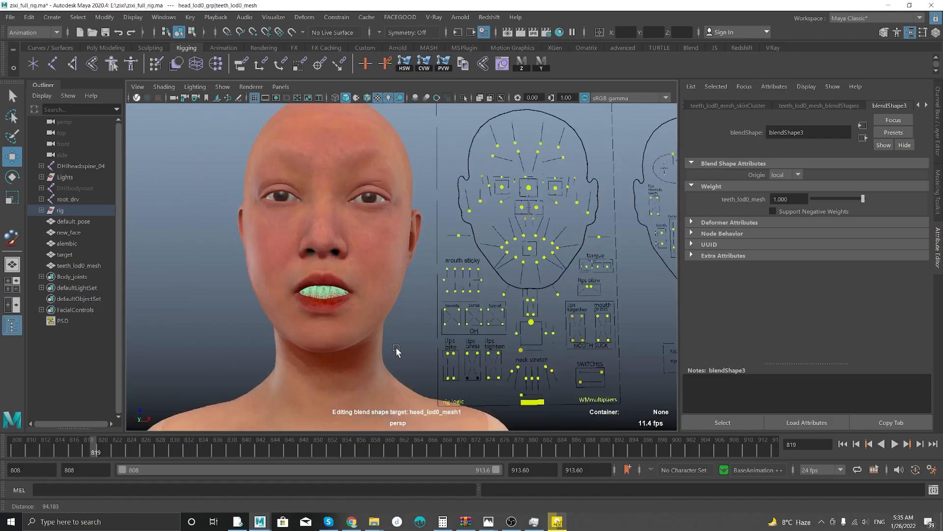
scroll(559, 276, "up", 5)
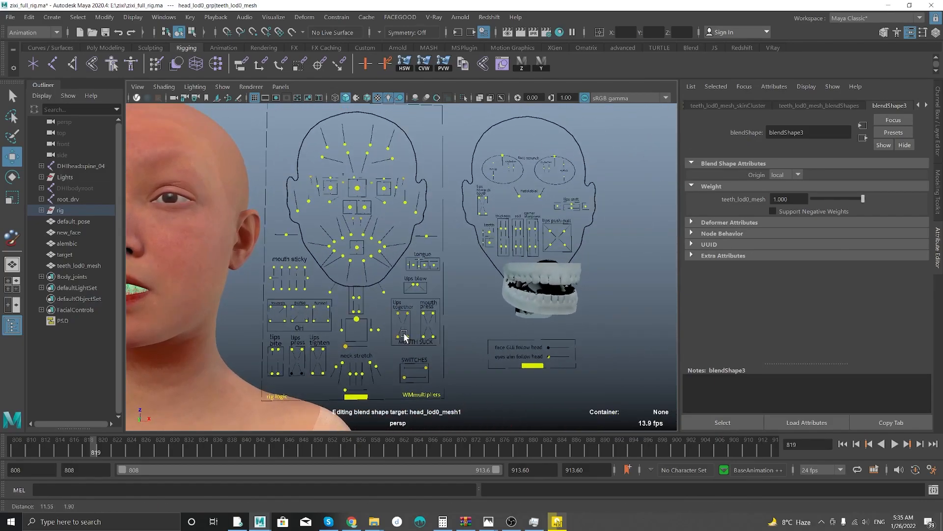
Try a teeth_lod0_mesh weight of 2 on blendShape3, and restore it to 1.
left_click(793, 202)
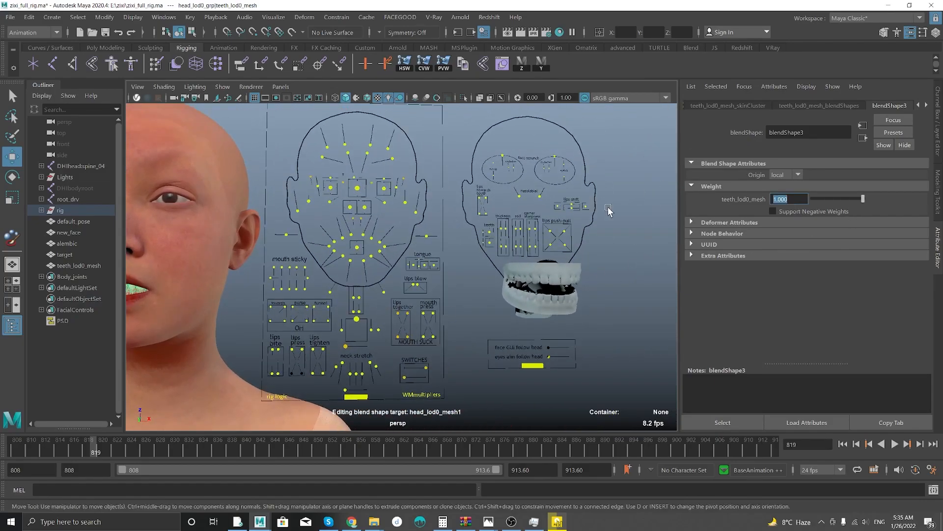
middle_click_drag(454, 236, 487, 241, "alt")
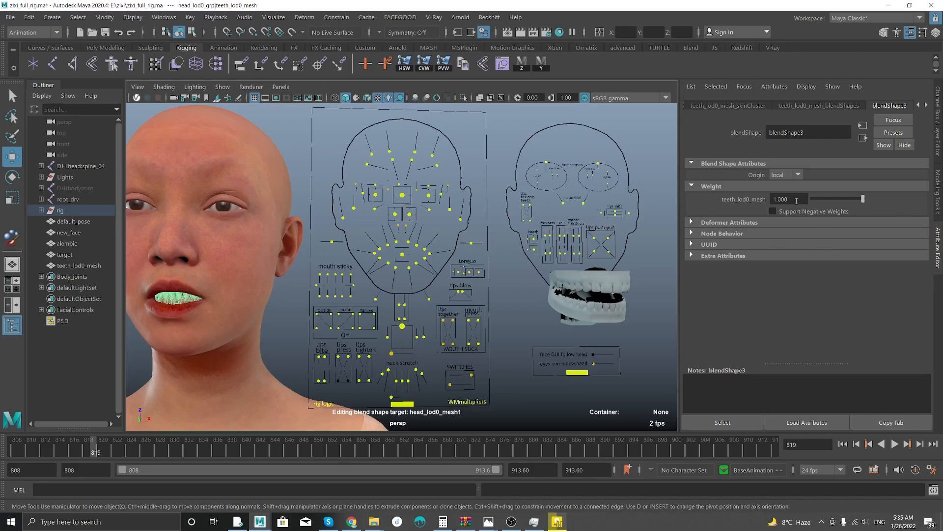
type("2")
key("Return")
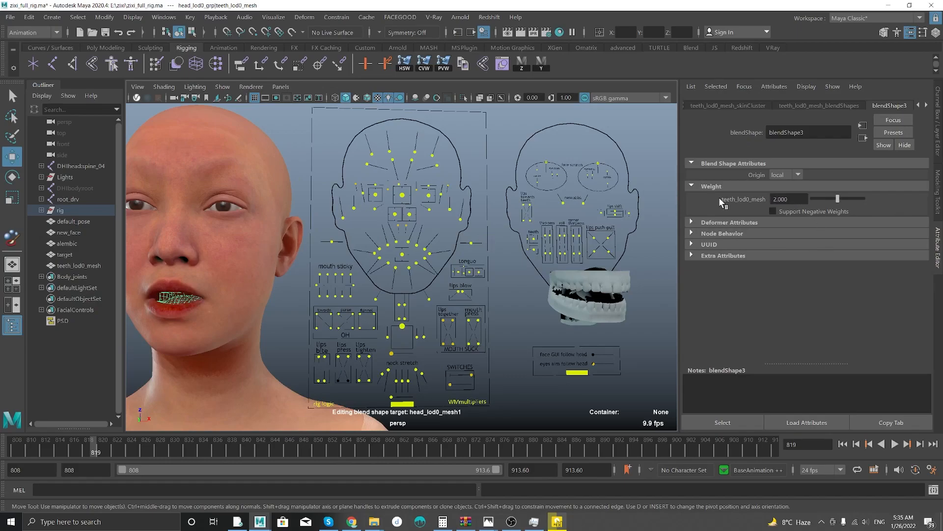
left_click(802, 198)
type("1")
key("Return")
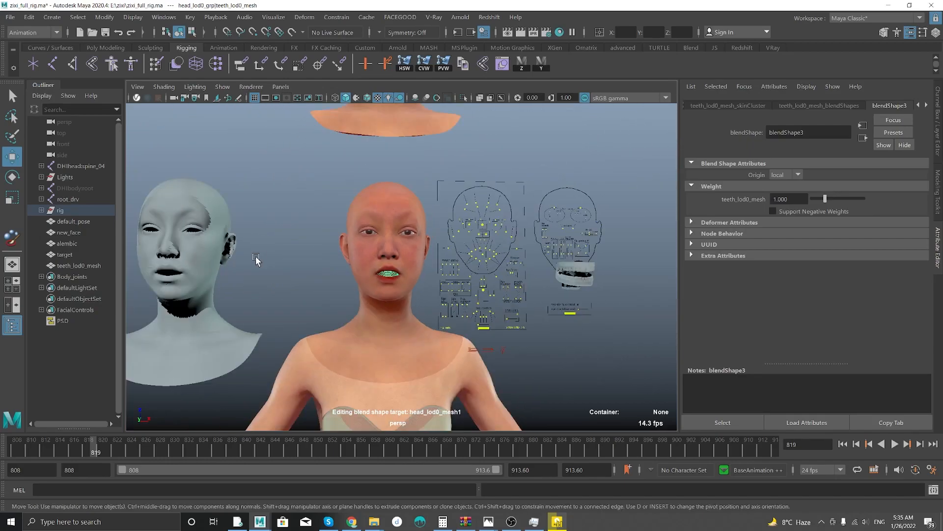
Play the facial animation, scrub to frame 859, and examine how the rig's teeth sit between the moving lips.
scroll(371, 270, "up", 3)
key("alt+v")
key("alt+v")
middle_click_drag(368, 274, 370, 281, "alt")
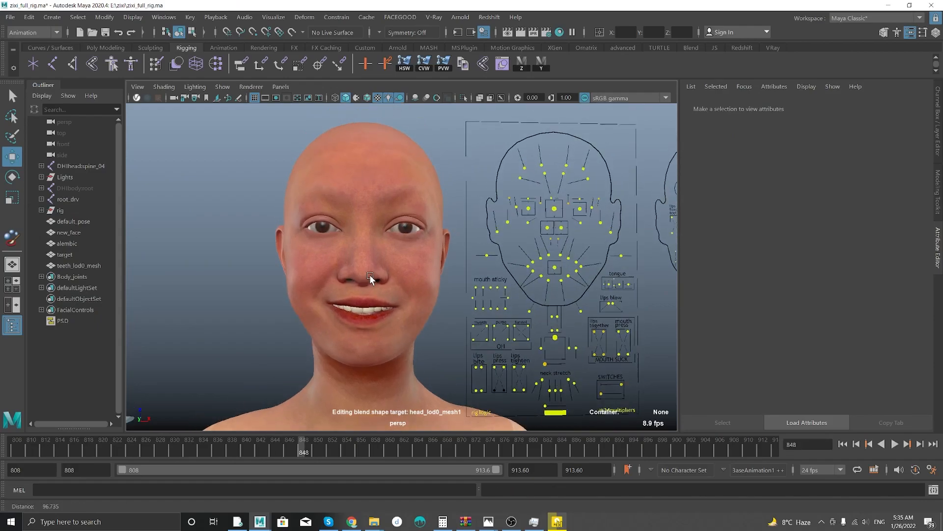
right_click_drag(371, 281, 398, 228, "alt")
middle_click_drag(398, 228, 399, 216, "alt")
left_click_drag(318, 455, 378, 465)
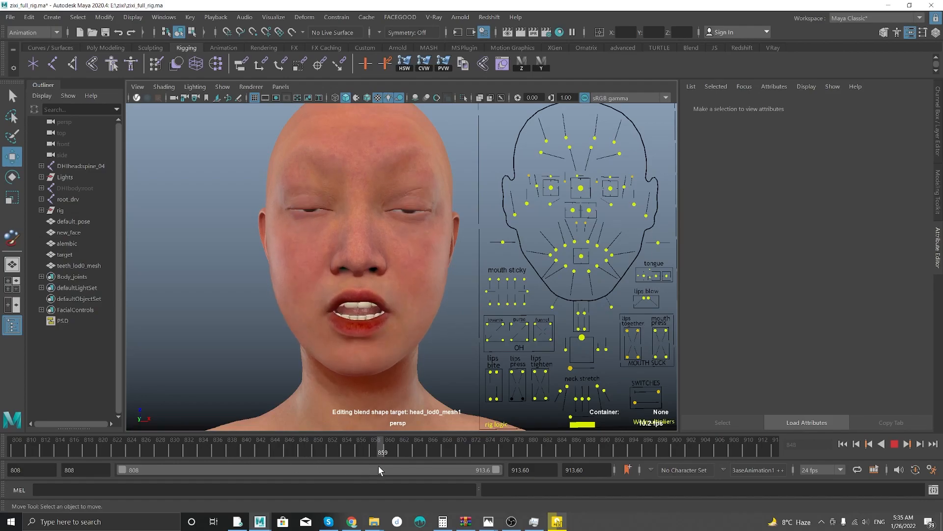
scroll(326, 269, "up", 3)
scroll(260, 355, "down", 5)
scroll(284, 251, "up", 4)
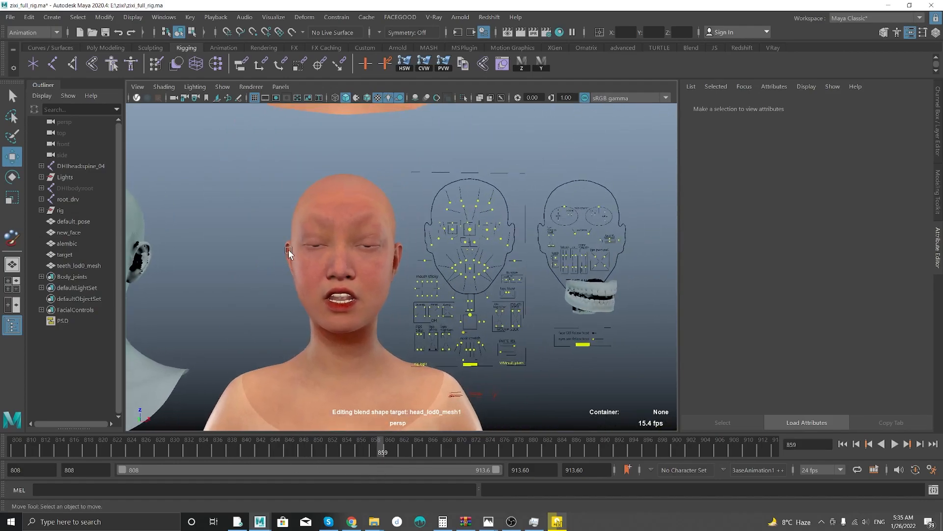
Go back to frame 819, try moving the central eye control, and undo the move.
left_click_drag(377, 450, 95, 449)
mouse_move(588, 202)
left_mouse_down()
mouse_move(597, 204)
mouse_move(579, 209)
mouse_move(591, 194)
left_mouse_up()
key("ctrl+z")
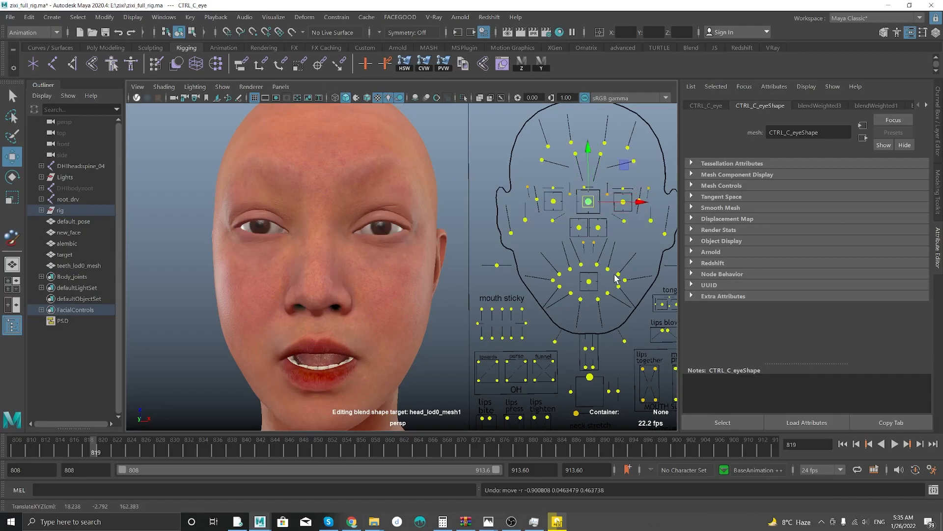
Offset the central eye control to Translate X -1 and Y 1, play to frame 855, and inspect the eyes and eyelids.
key("alt+v")
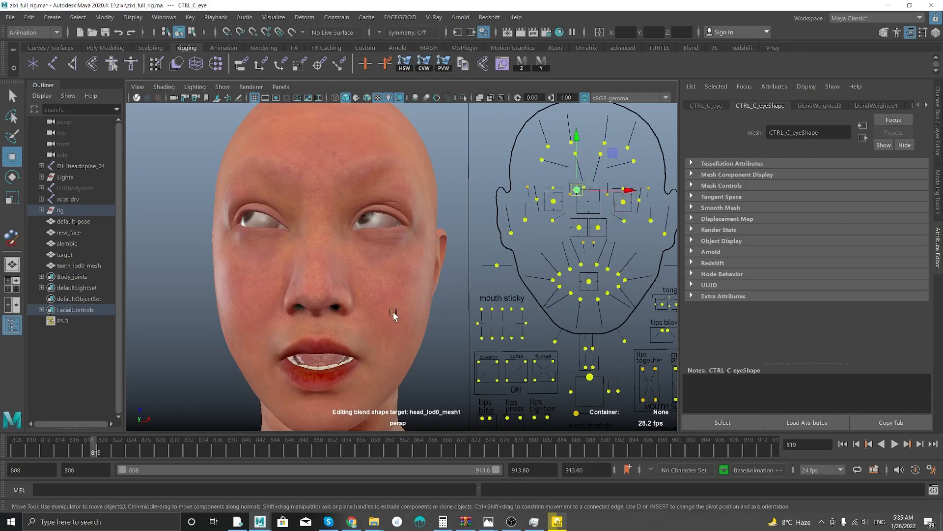
key("Escape")
right_click_drag(216, 204, 369, 210, "alt")
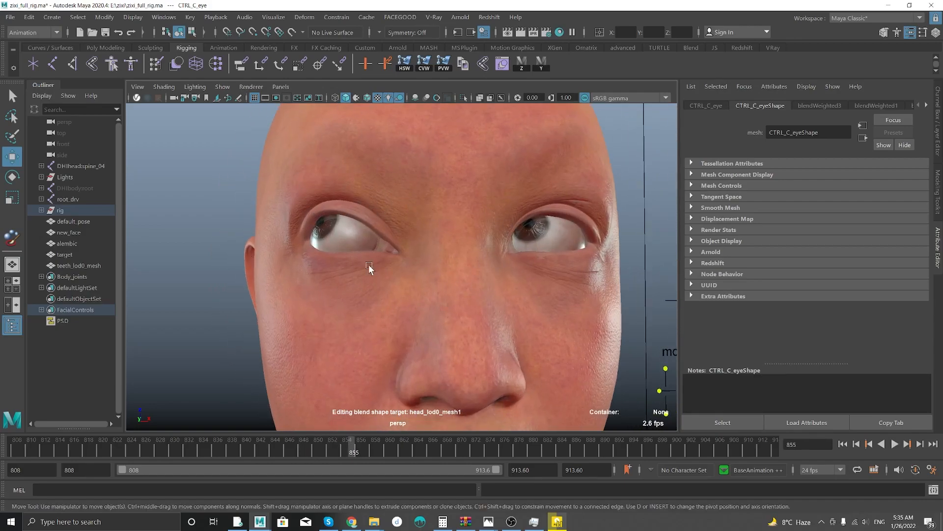
right_click_drag(343, 217, 307, 300, "alt")
middle_click_drag(454, 216, 399, 215, "alt")
mouse_move(492, 291)
right_mouse_down("alt")
mouse_move(400, 268)
mouse_move(401, 302)
mouse_move(486, 299)
right_mouse_up("alt")
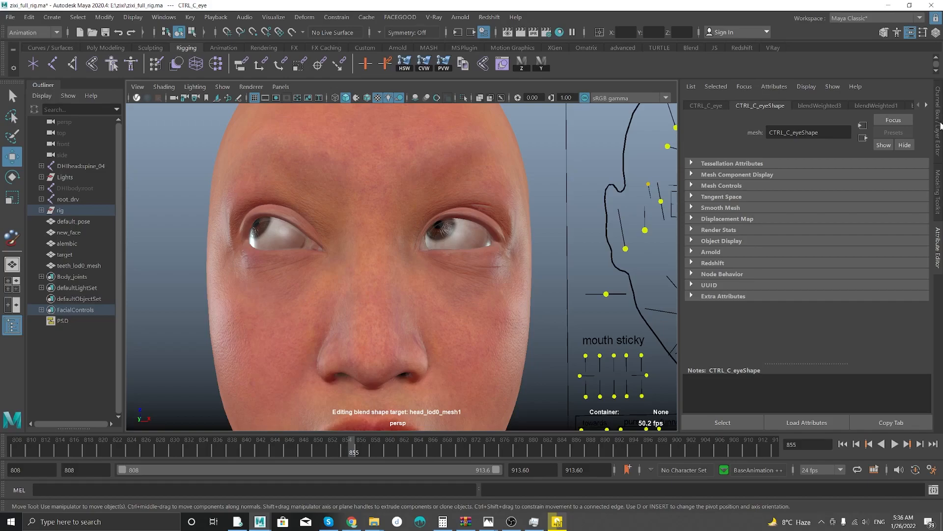
Set the central eye control's Translate X and Translate Y to 0 and check the eyes up close.
left_click(939, 125)
middle_click_drag(576, 199, 429, 206, "alt")
right_click_drag(467, 215, 442, 210, "alt")
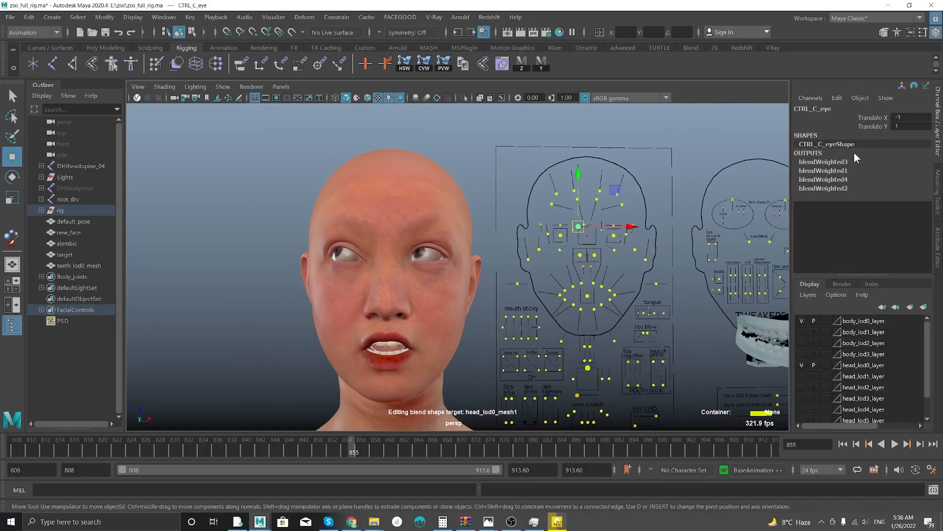
left_click_drag(917, 119, 914, 127)
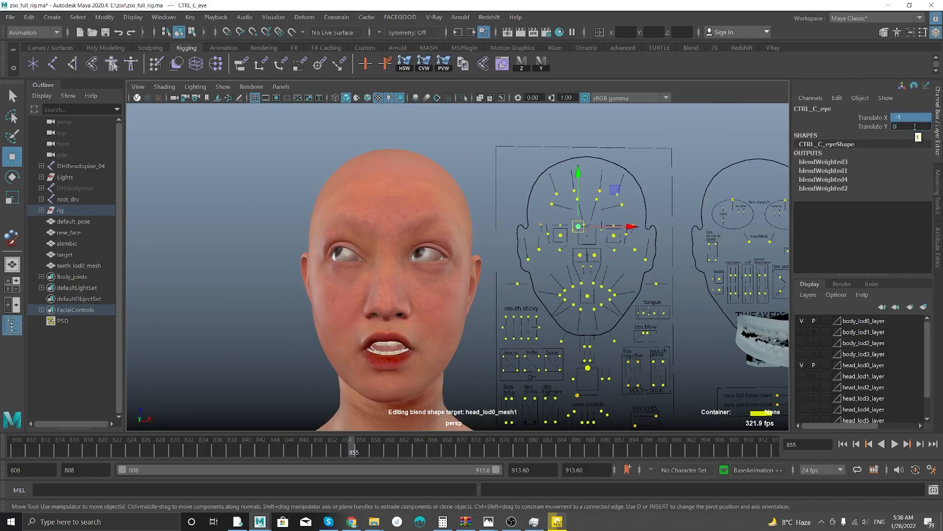
type("0")
key("Return")
right_click_drag(289, 205, 343, 208, "alt")
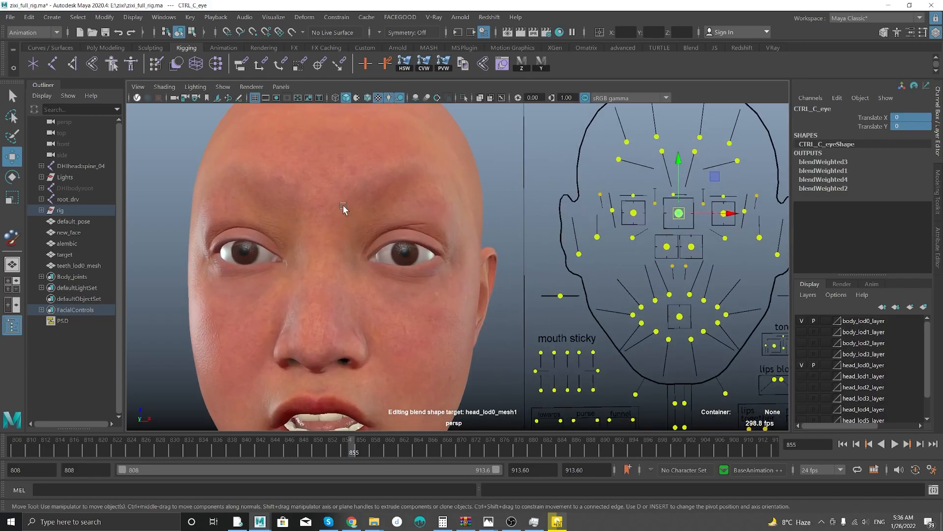
Try moving the central jaw control below the chin and undo the move.
middle_click_drag(343, 208, 330, 153, "alt")
right_click_drag(683, 283, 636, 282, "alt")
right_click_drag(512, 315, 556, 350, "alt")
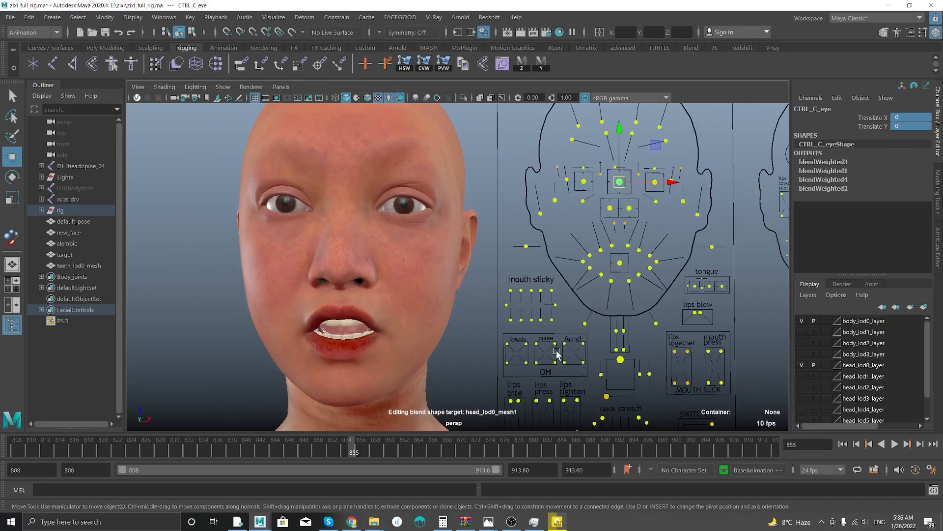
left_click(620, 360)
left_click_drag(620, 360, 646, 388)
key("ctrl+z")
Pull the left dimple and corner pull controls fully outward to raise the smile, and return the left sharp corner pull to Translate Y 0.
left_click(656, 261)
left_click_drag(657, 262, 825, 183)
left_click_drag(653, 250, 708, 192)
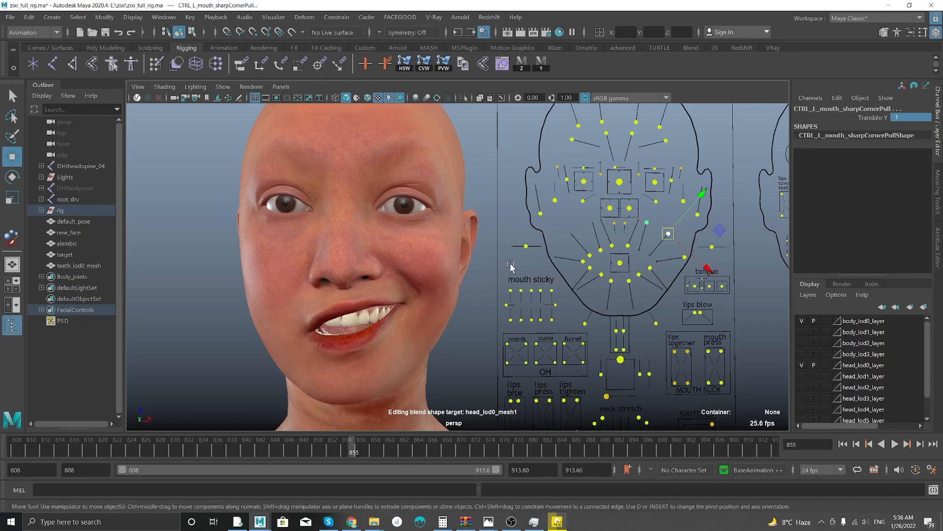
scroll(511, 265, "up", 1)
left_click(667, 218)
left_click_drag(666, 218, 586, 295)
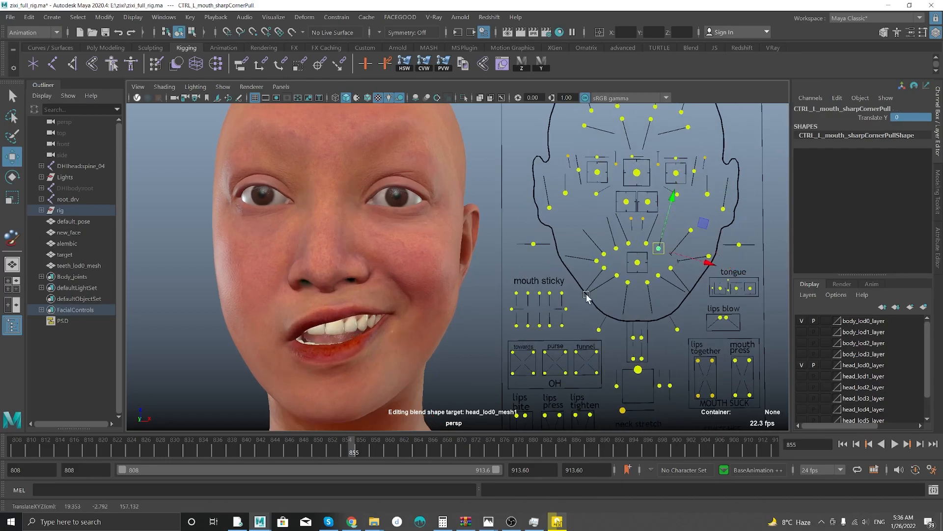
Set the right mouth dimple and right corner pull controls to Translate Y 1 and play the animation with the full smile.
left_click(618, 263)
left_click_drag(600, 263, 534, 243)
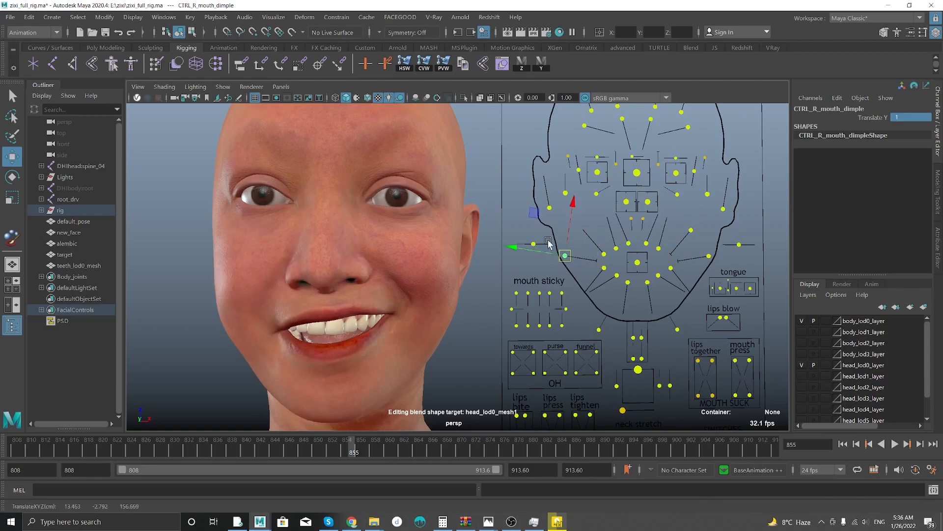
left_click(604, 254)
left_click_drag(604, 254, 474, 219)
scroll(486, 302, "down", 3)
key("alt+v")
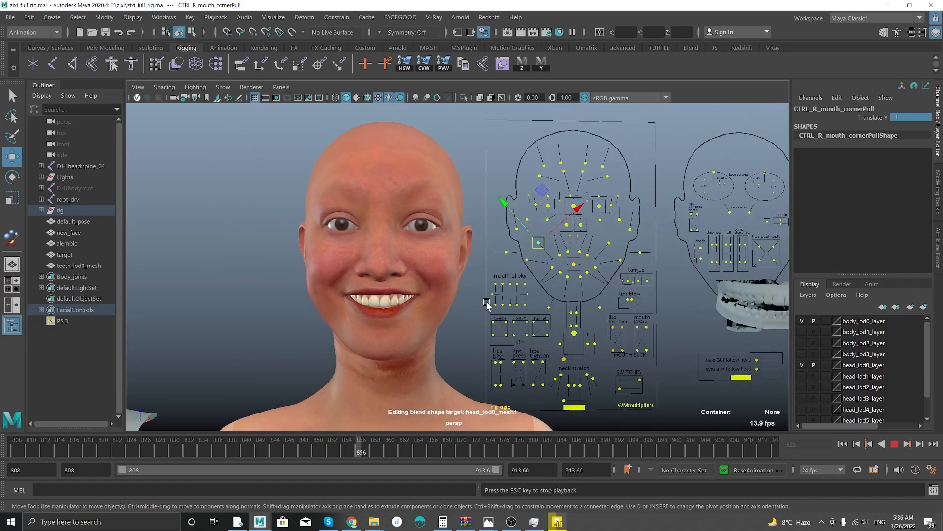
key("Escape")
Return the right corner pull to neutral, keep the right dimple at Translate Y 1, and play the animation to frame 912.
scroll(487, 302, "up", 3)
left_click_drag(547, 197, 548, 256)
key("alt+v")
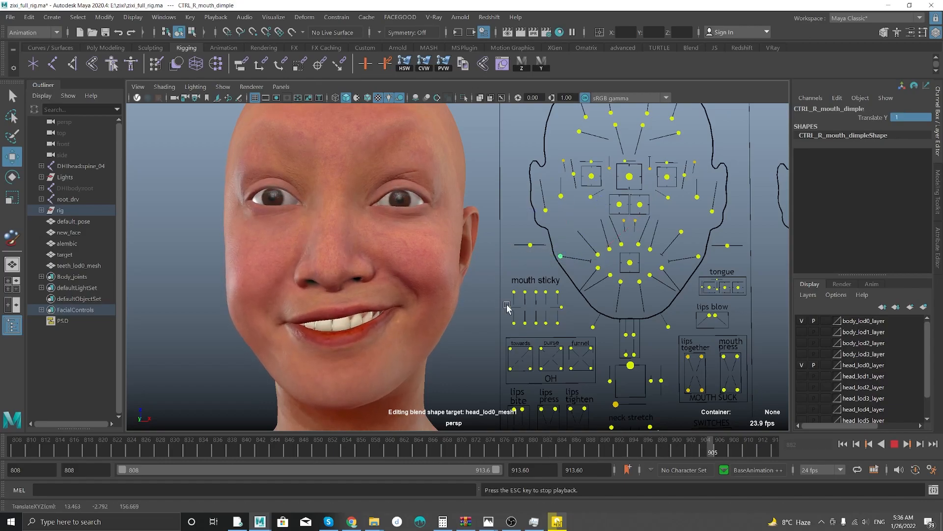
key("Escape")
Return the left corner pull and right dimple controls to Translate Y 0 and play the animation to frame 833.
left_click(662, 255)
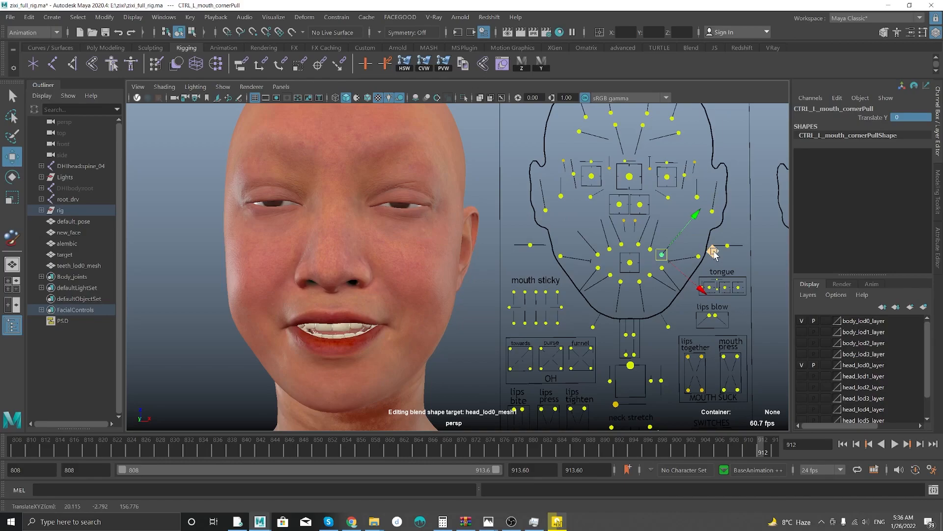
left_click(631, 263)
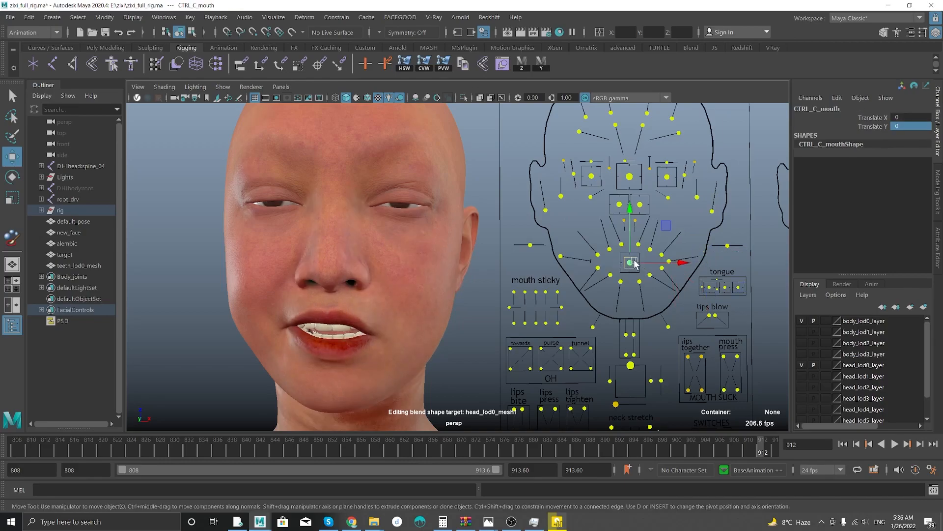
left_click(558, 257)
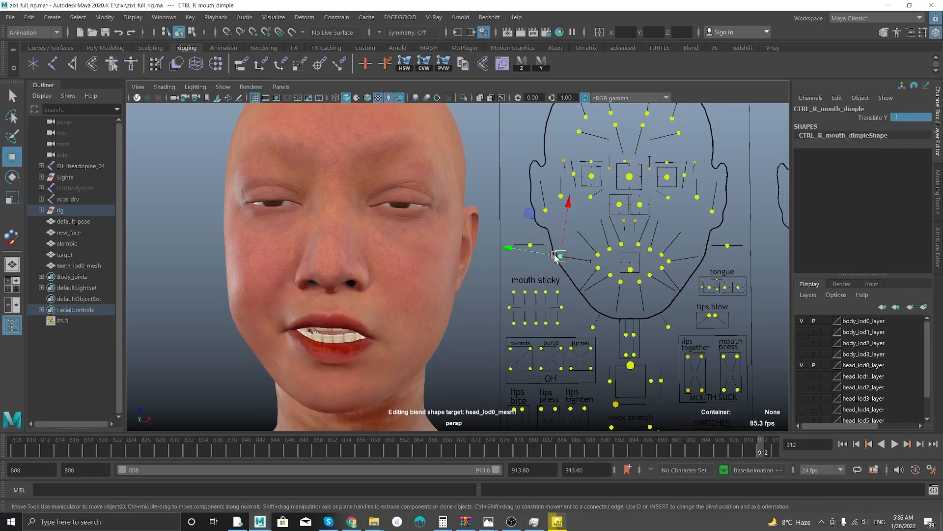
key("ctrl+z")
key("alt+v")
key("Escape")
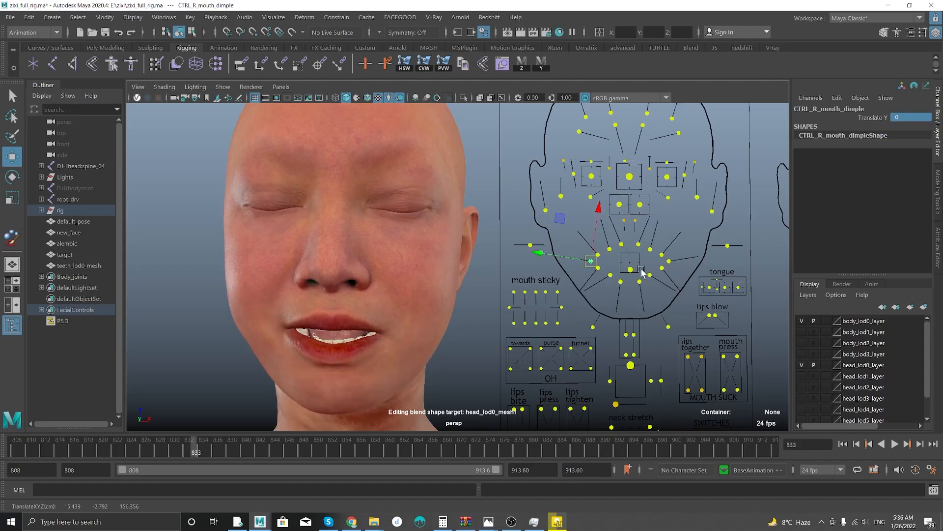
Offset the central mouth control to Translate X -1 and Y 1, open the jaw control to X -0.316 and Y 1, and play to frame 856.
left_click(629, 278)
key("alt+v")
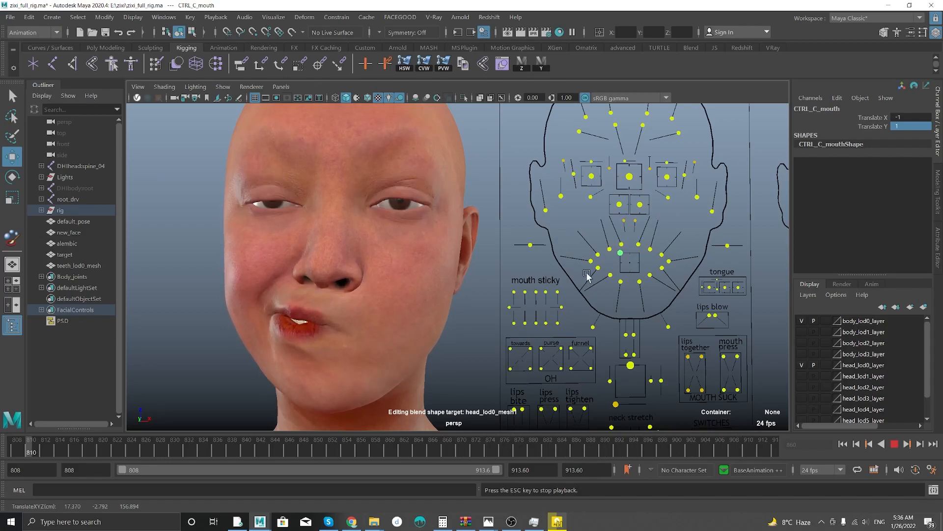
key("Escape")
left_click(631, 366)
key("alt+v")
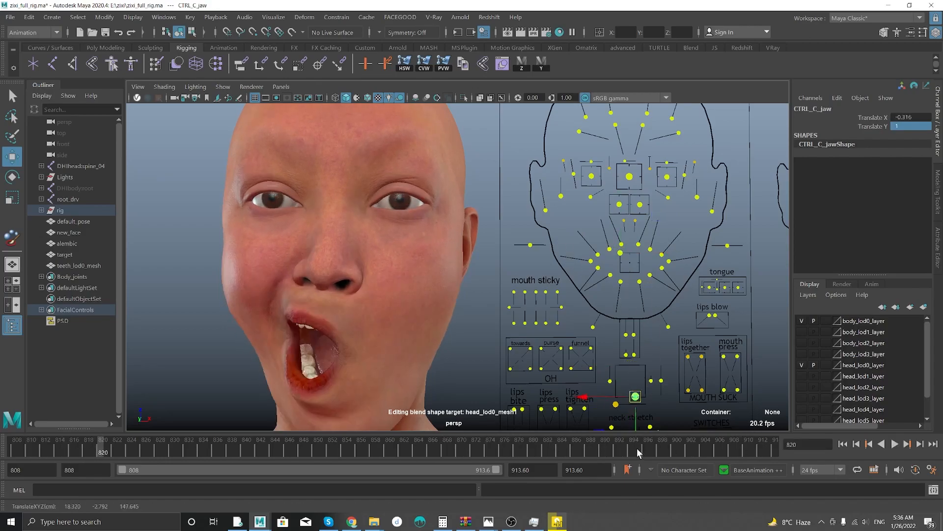
key("Escape")
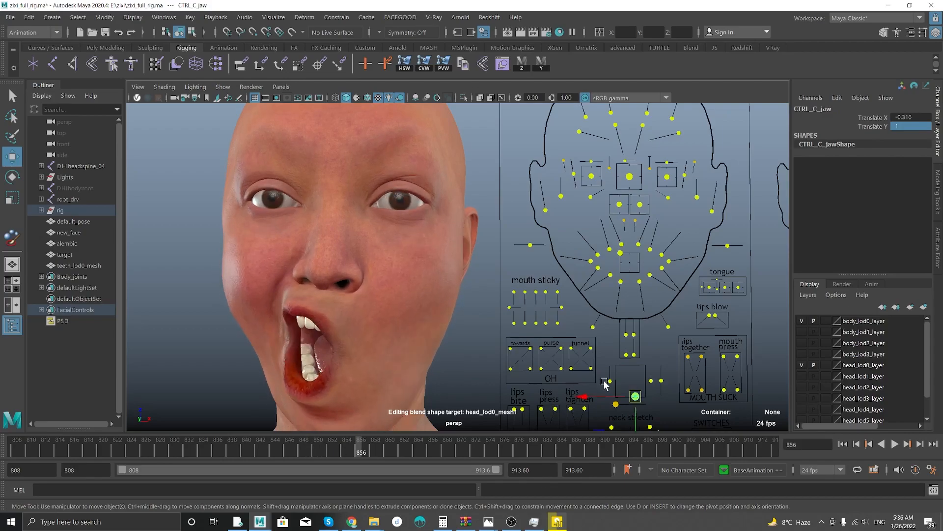
Move the central mouth control to Translate X 0.126 and Y -0.089 and play the open-jaw animation to frame 877.
left_click(618, 253)
key("alt+v")
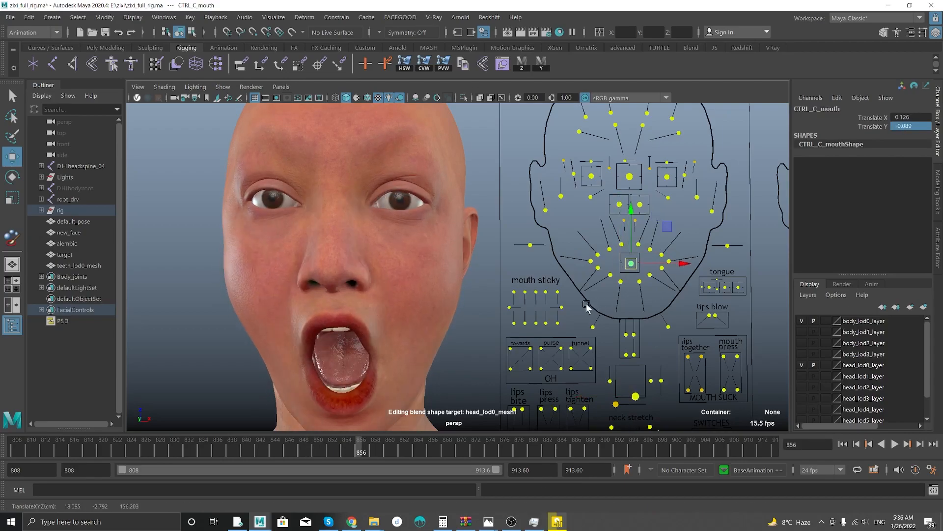
key("Escape")
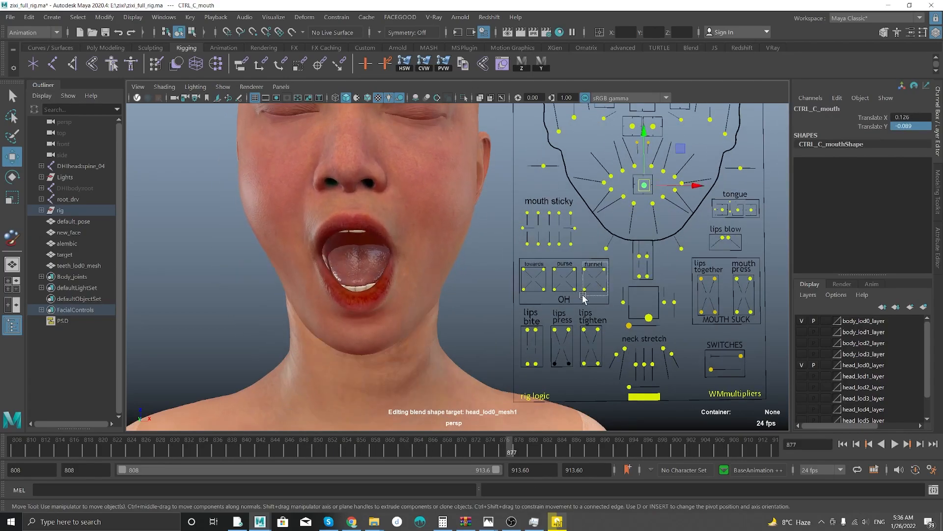
Bring the mouth funnel and purse controls to their centres at Translate Y 1 and play the animation to frame 879.
left_click(585, 288)
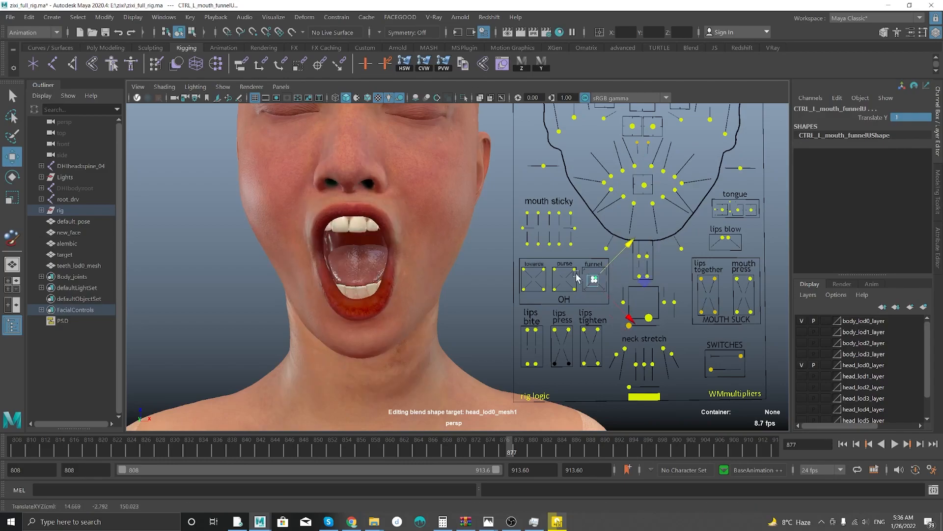
left_click(569, 285)
left_click_drag(569, 288, 570, 270)
key("alt+v")
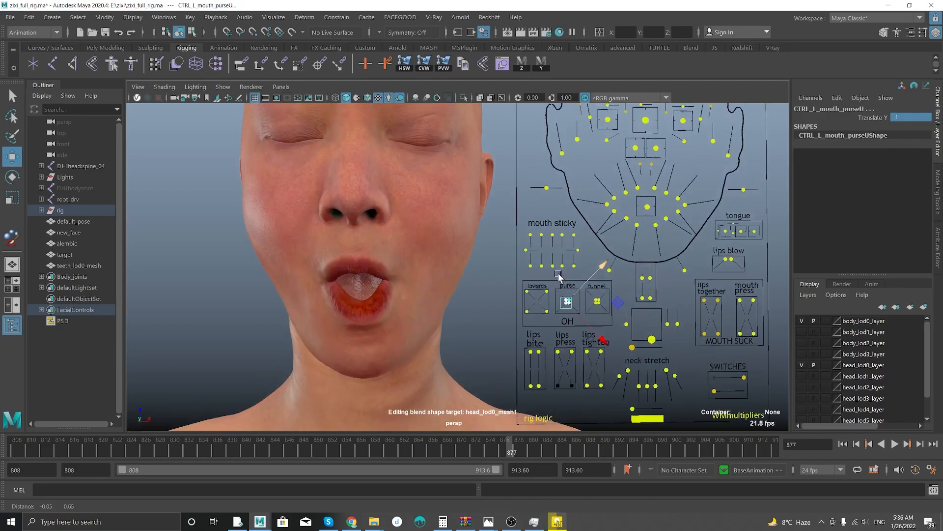
middle_click_drag(544, 270, 574, 294, "alt")
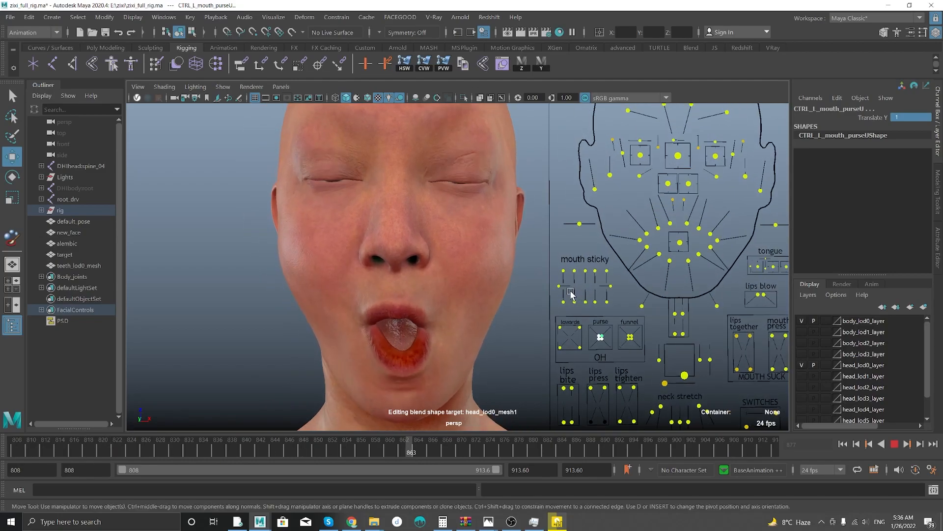
key("Escape")
Examine the rigged character alongside the surrounding head meshes and select the target head above it.
right_click_drag(569, 292, 276, 245, "alt")
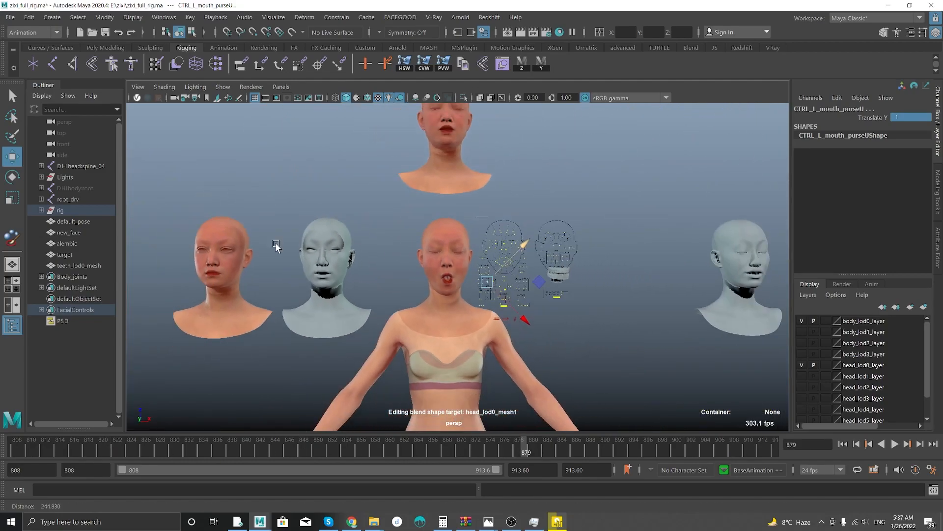
left_click_drag(365, 173, 370, 175, "alt")
right_click_drag(370, 176, 488, 323, "alt")
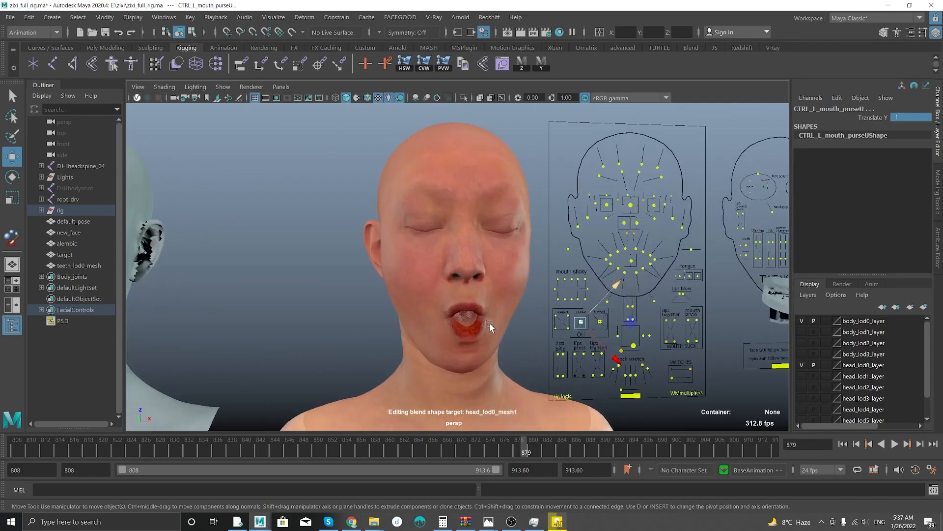
middle_click_drag(464, 273, 427, 315, "alt")
right_click_drag(426, 314, 336, 191, "alt")
left_click_drag(336, 191, 265, 290, "alt")
right_click_drag(265, 290, 404, 276, "alt")
left_click_drag(404, 275, 358, 266, "alt")
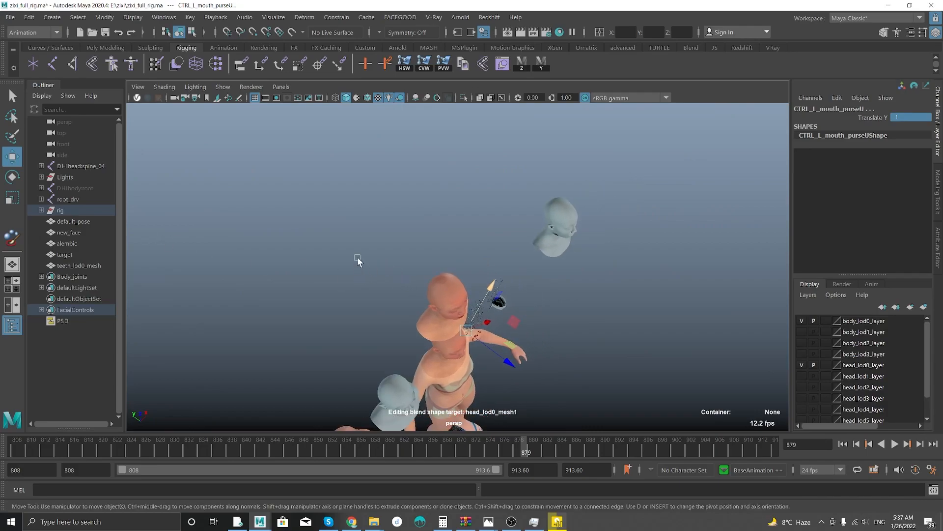
right_click_drag(358, 265, 445, 290, "alt")
left_click(446, 291)
left_click_drag(366, 302, 332, 290, "alt")
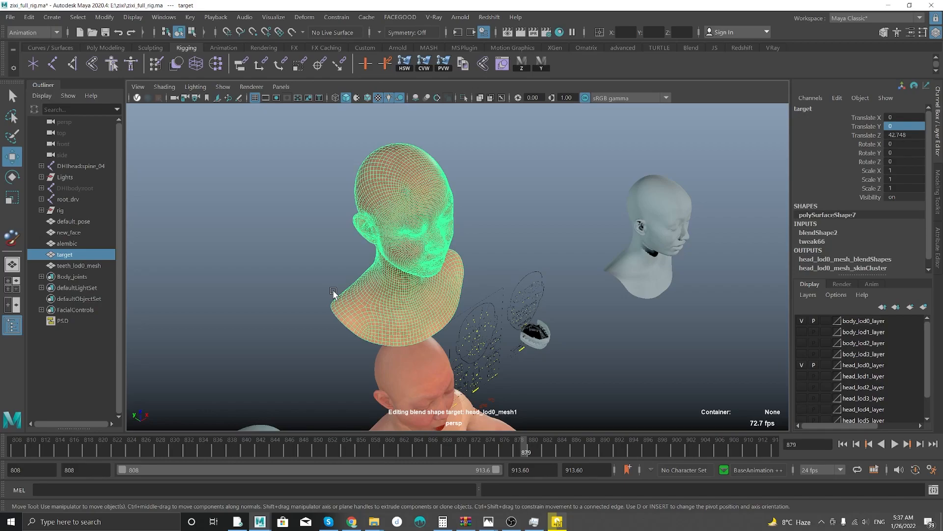
Inspect the selected target head from several angles and compare it with the Alembic head and the rigged head below.
left_click_drag(526, 228, 330, 260, "alt")
right_click_drag(330, 258, 340, 284, "alt")
middle_click_drag(340, 284, 402, 255, "alt")
right_click_drag(332, 200, 360, 251, "alt")
left_click_drag(359, 251, 341, 240, "alt")
middle_click_drag(311, 228, 365, 270, "alt")
right_click_drag(299, 227, 345, 270, "alt")
right_click_drag(449, 304, 325, 263, "alt")
mouse_move(361, 266)
middle_mouse_down("alt")
mouse_move(366, 219)
mouse_move(363, 257)
middle_mouse_up("alt")
right_click_drag(363, 256, 391, 298, "alt")
middle_click_drag(384, 223, 392, 266, "alt")
right_click_drag(365, 217, 391, 265, "alt")
right_click_drag(441, 293, 318, 240, "alt")
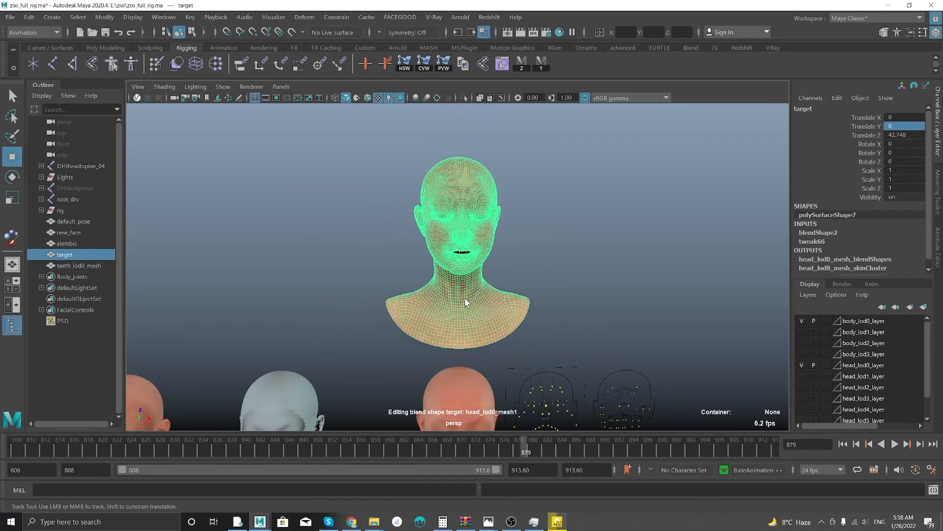
middle_click_drag(465, 297, 472, 245, "alt")
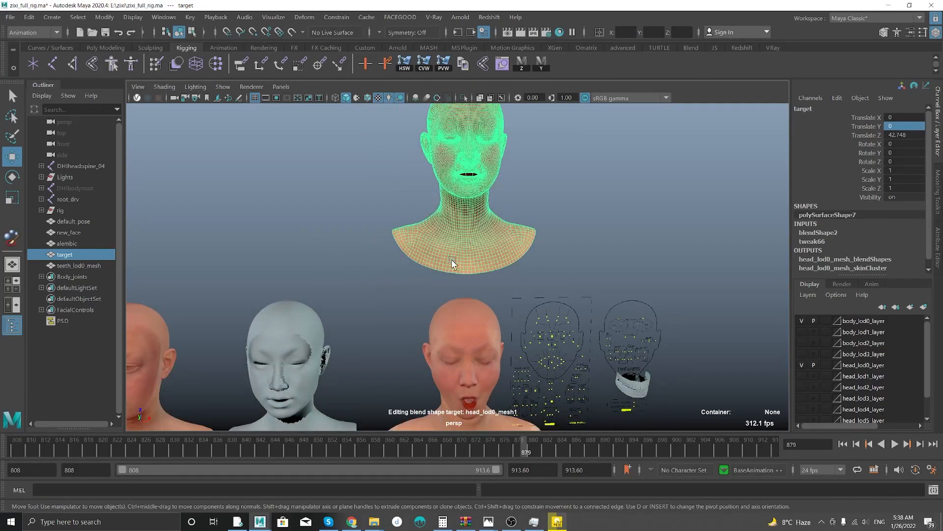
left_click(510, 520)
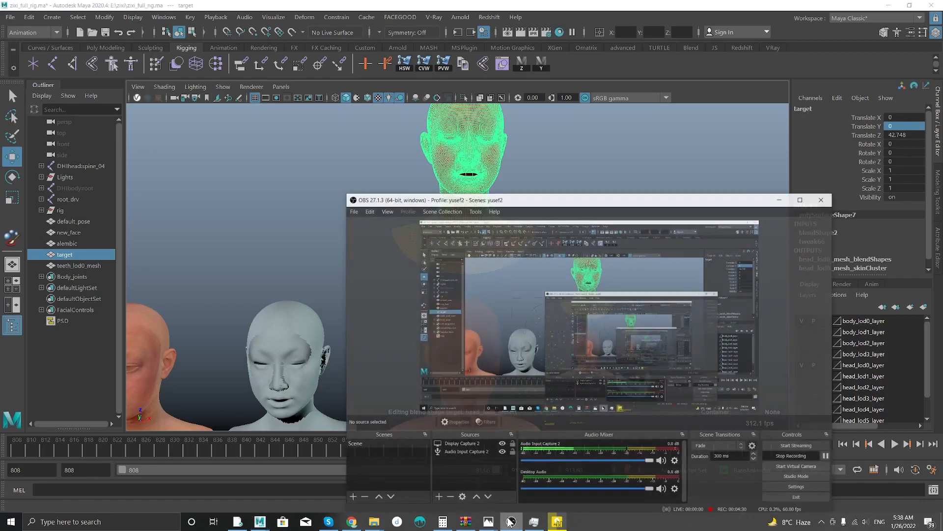